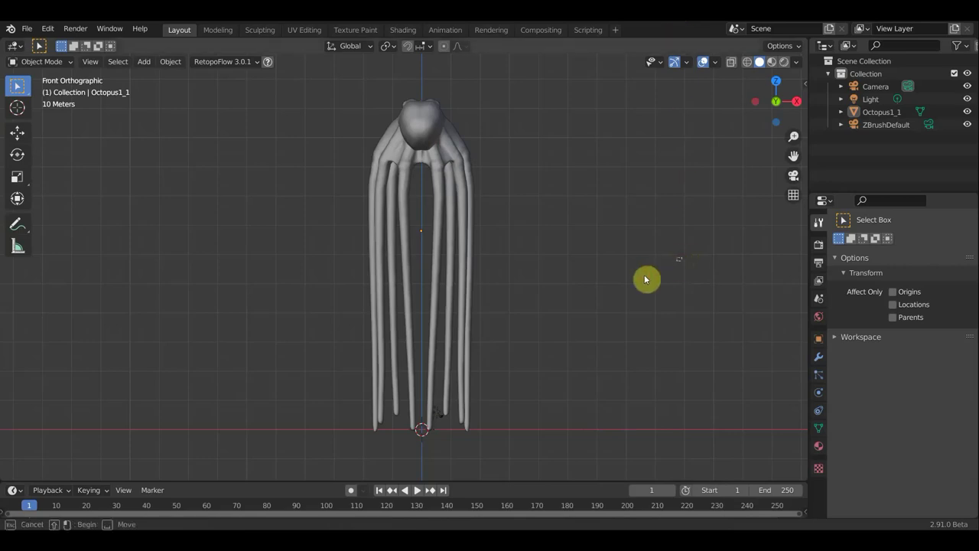
Step: Orbit and zoom around the octopus to inspect it from several angles, ending on the spread-tentacle version
mouse_move(610, 279)
middle_down()
mouse_move(554, 304)
mouse_move(466, 299)
mouse_move(503, 309)
mouse_move(496, 377)
mouse_move(385, 331)
mouse_move(468, 310)
mouse_move(595, 299)
mouse_move(619, 289)
mouse_move(620, 276)
mouse_move(448, 290)
mouse_move(558, 289)
middle_up()
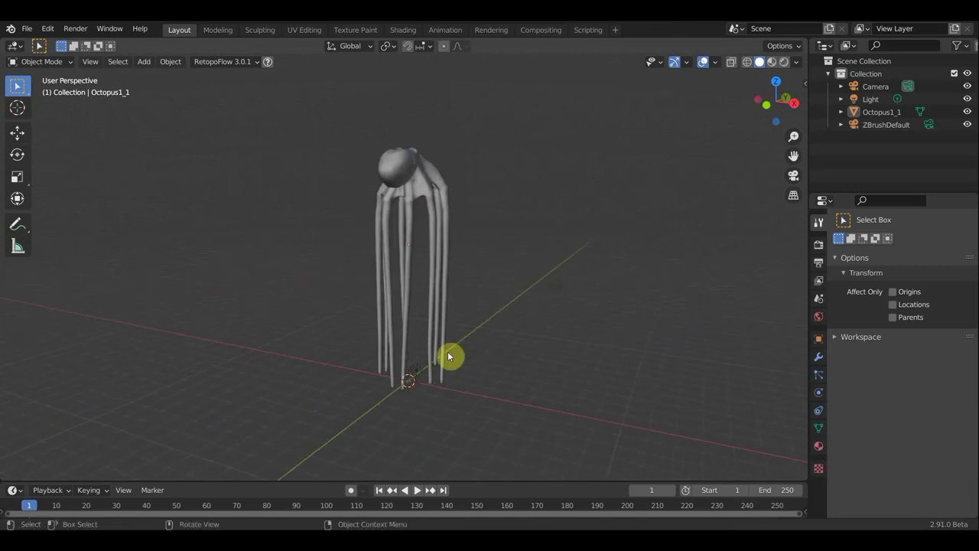
middle_drag(487, 357, 532, 357)
scroll(459, 309, up, 1)
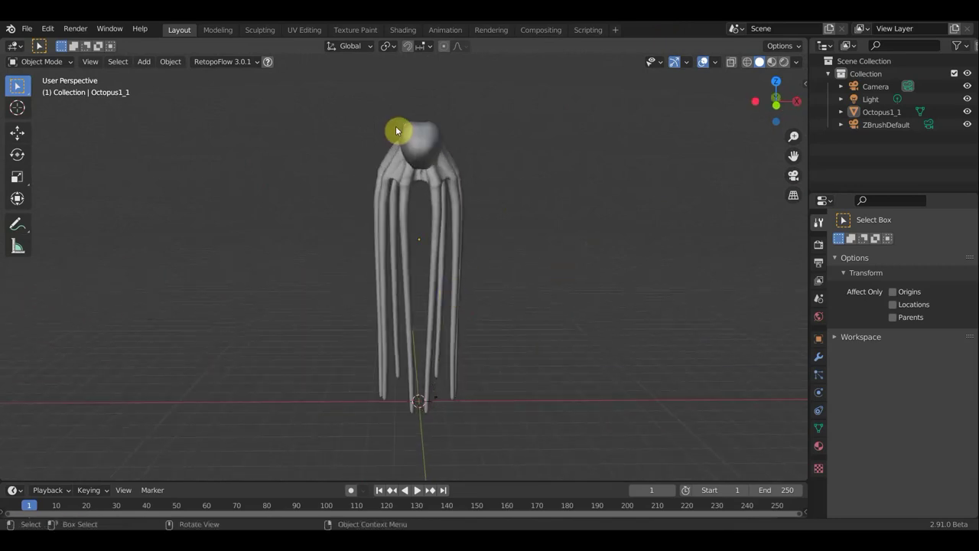
mouse_move(391, 231)
middle_down()
mouse_move(367, 229)
mouse_move(383, 223)
middle_up()
mouse_move(514, 286)
middle_down()
mouse_move(304, 301)
mouse_move(343, 317)
mouse_move(569, 293)
middle_up()
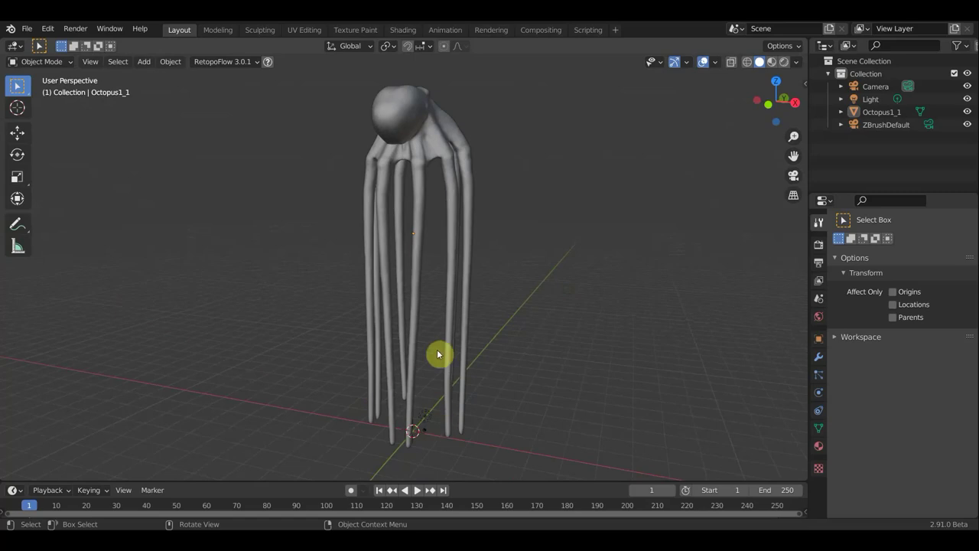
mouse_move(438, 238)
middle_down()
mouse_move(489, 237)
mouse_move(402, 206)
mouse_move(498, 225)
mouse_move(421, 240)
mouse_move(522, 232)
mouse_move(339, 273)
mouse_move(251, 244)
mouse_move(546, 229)
mouse_move(339, 254)
mouse_move(536, 236)
mouse_move(525, 231)
middle_up()
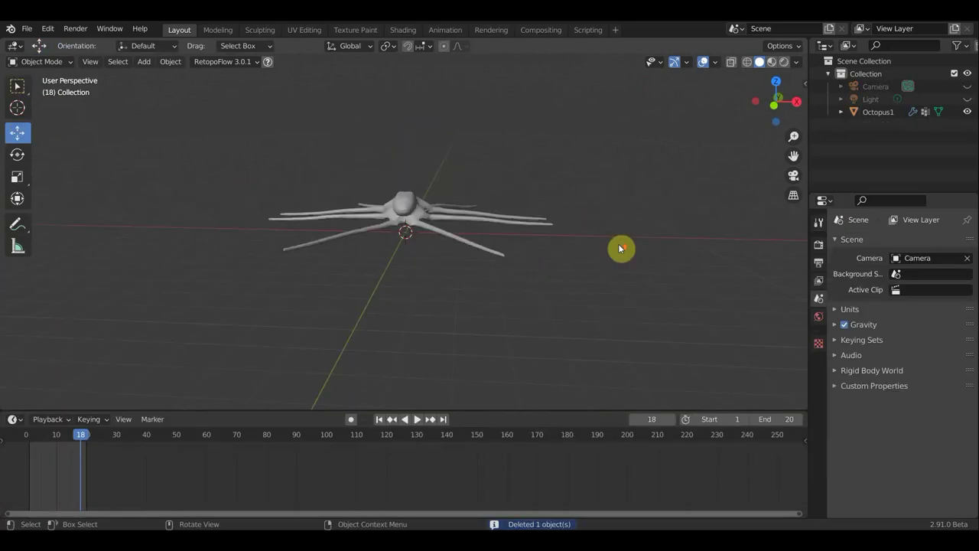
mouse_move(620, 247)
middle_down()
mouse_move(624, 374)
mouse_move(534, 376)
mouse_move(459, 360)
mouse_move(470, 371)
mouse_move(583, 328)
mouse_move(631, 268)
mouse_move(573, 269)
mouse_move(612, 283)
mouse_move(593, 291)
mouse_move(355, 202)
mouse_move(388, 194)
middle_up()
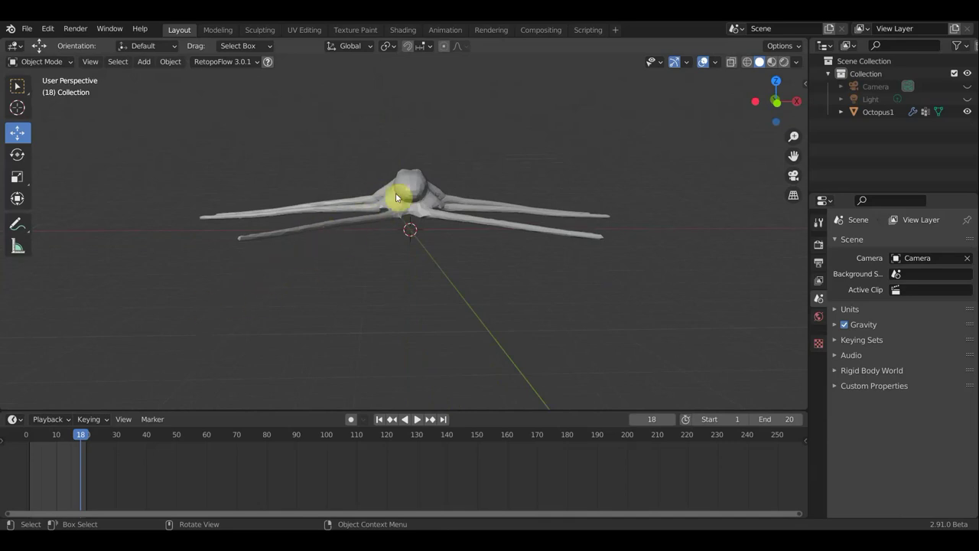
Step: Switch the spread octopus to Front Orthographic view and bring up the Add menu
mouse_move(463, 266)
middle_down()
mouse_move(323, 293)
mouse_move(323, 326)
mouse_move(225, 299)
mouse_move(227, 321)
mouse_move(476, 326)
mouse_move(570, 309)
mouse_move(472, 278)
mouse_move(471, 261)
mouse_move(575, 271)
mouse_move(494, 291)
mouse_move(442, 334)
mouse_move(461, 334)
mouse_move(459, 322)
mouse_move(494, 332)
mouse_move(483, 247)
mouse_move(496, 264)
mouse_move(496, 298)
middle_up()
key(KP_1)
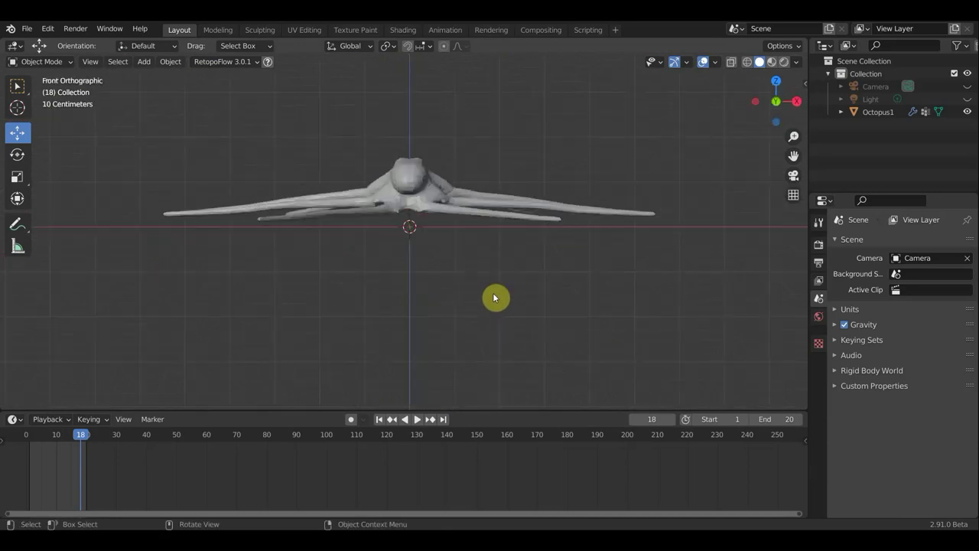
key(shift+a)
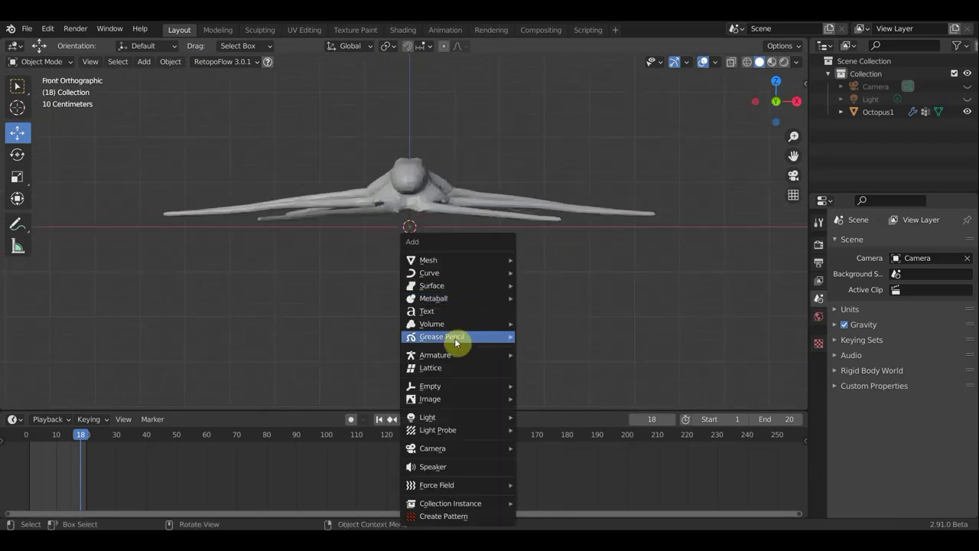
Step: Add a single-bone armature at the origin with In Front enabled so it shows through the mesh
mouse_move(435, 354)
click(551, 356)
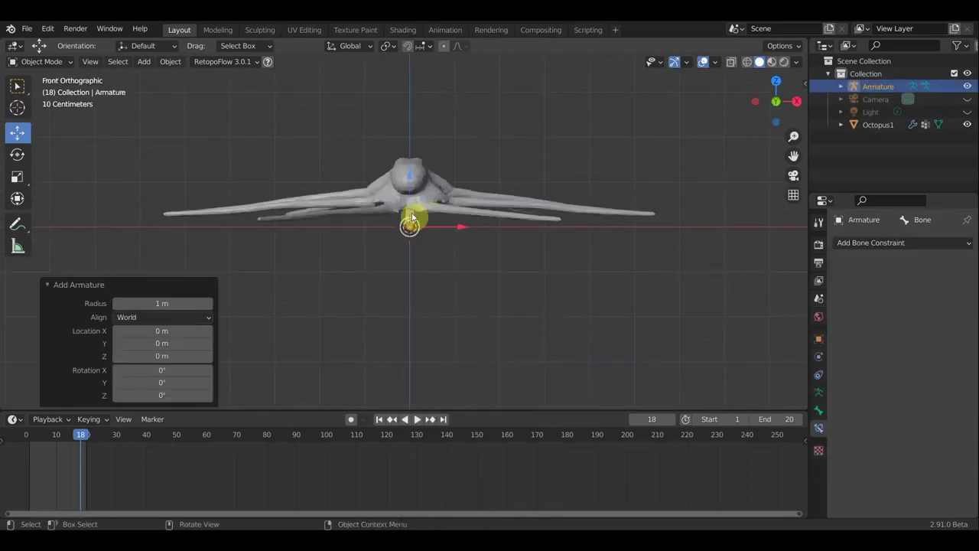
click(820, 395)
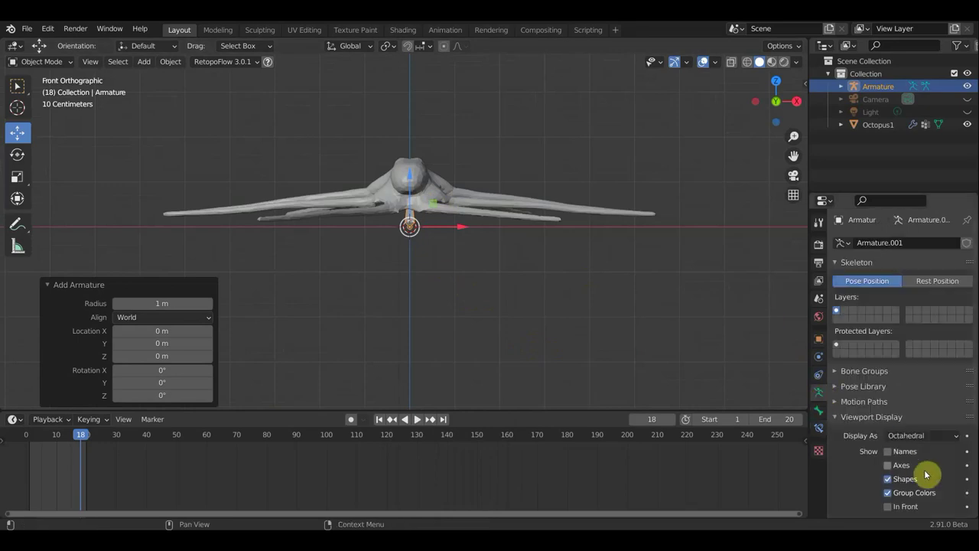
click(887, 506)
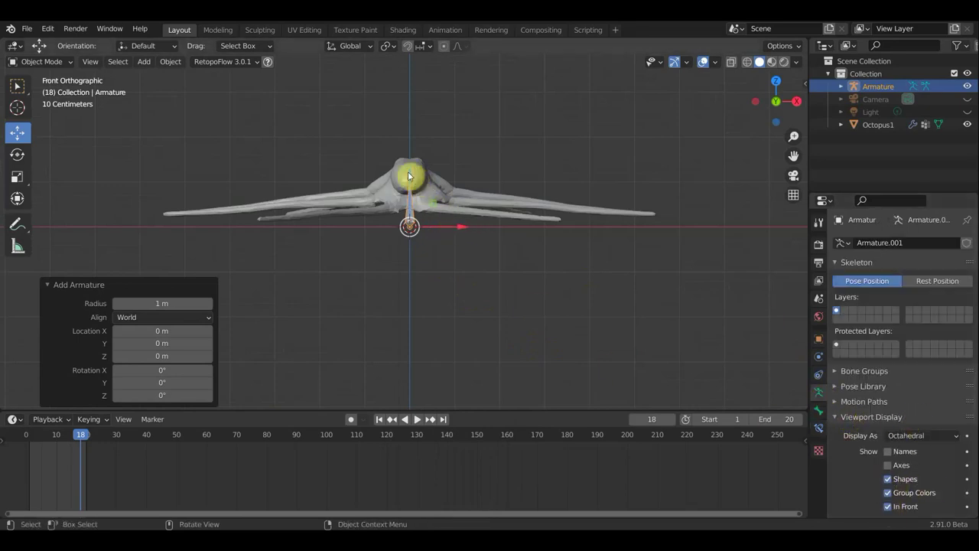
Step: Raise the armature 0.54436 m into the octopus head and enter Edit Mode
drag(412, 178, 411, 150)
click(46, 62)
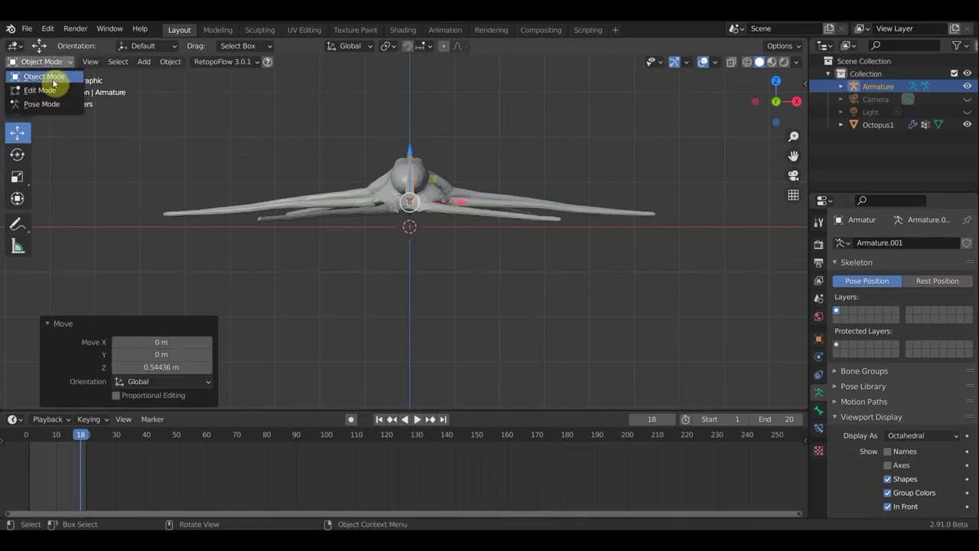
click(44, 90)
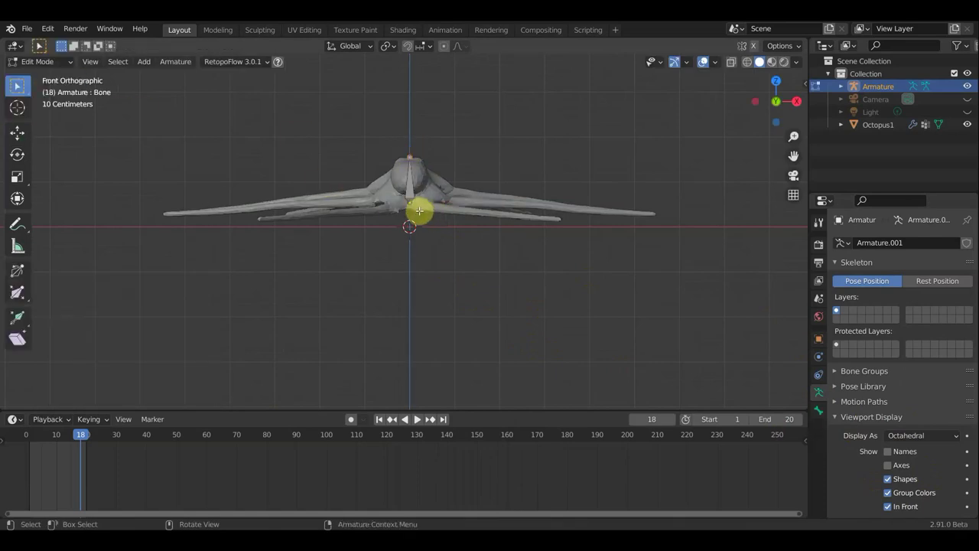
Step: In top view, extrude a second bone off the head bone
mouse_move(425, 211)
middle_down()
mouse_move(393, 253)
mouse_move(376, 251)
mouse_move(394, 223)
middle_up()
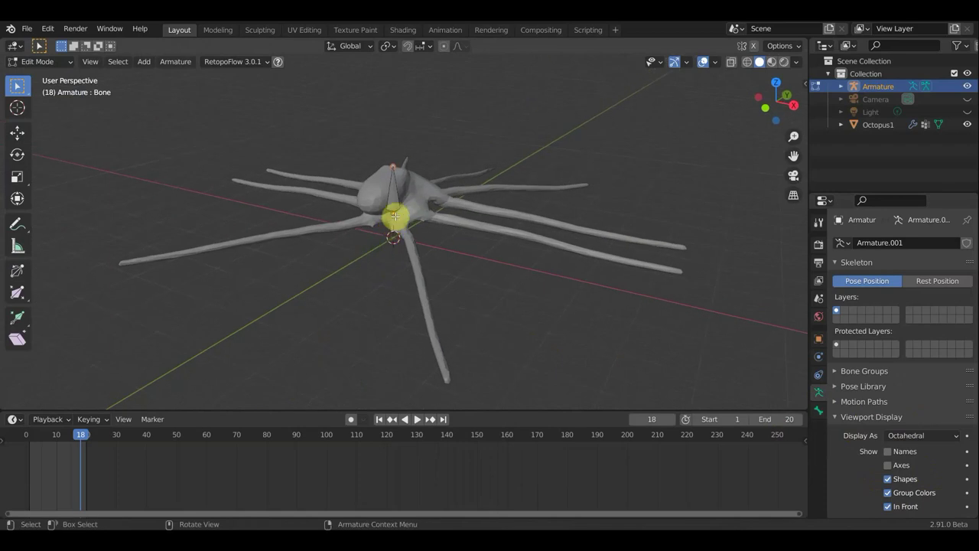
click(392, 214)
key(KP_7)
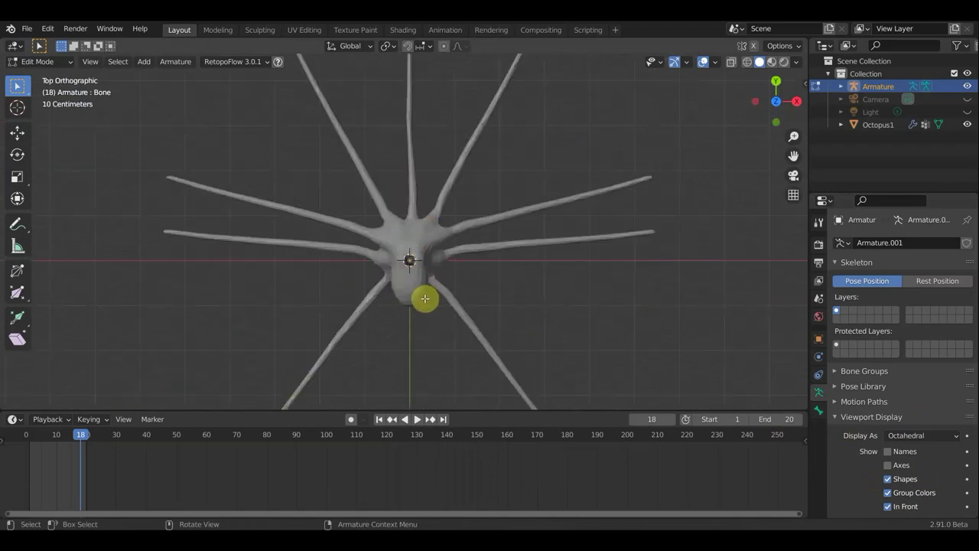
key(e)
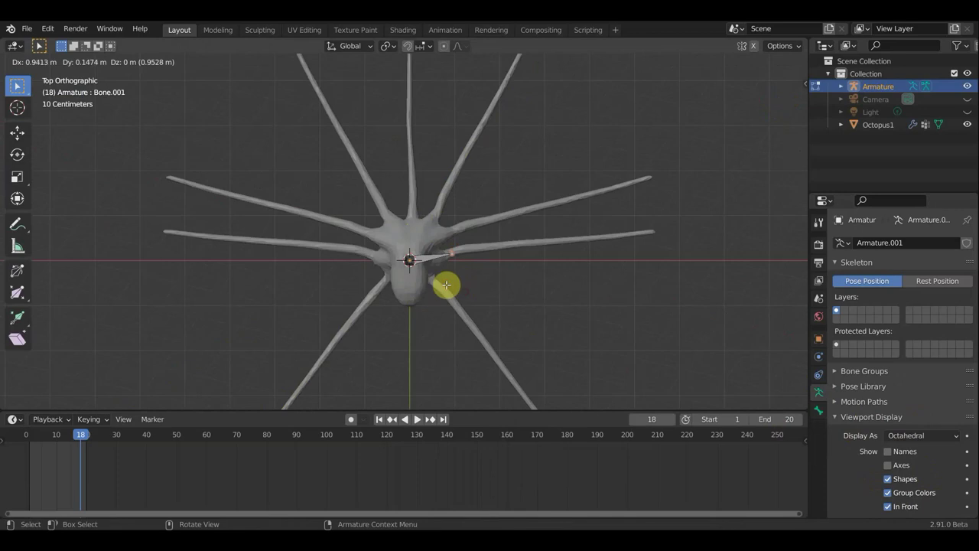
click(465, 291)
Step: Clear the new bone's parent so it is free of the head bone
click(490, 290)
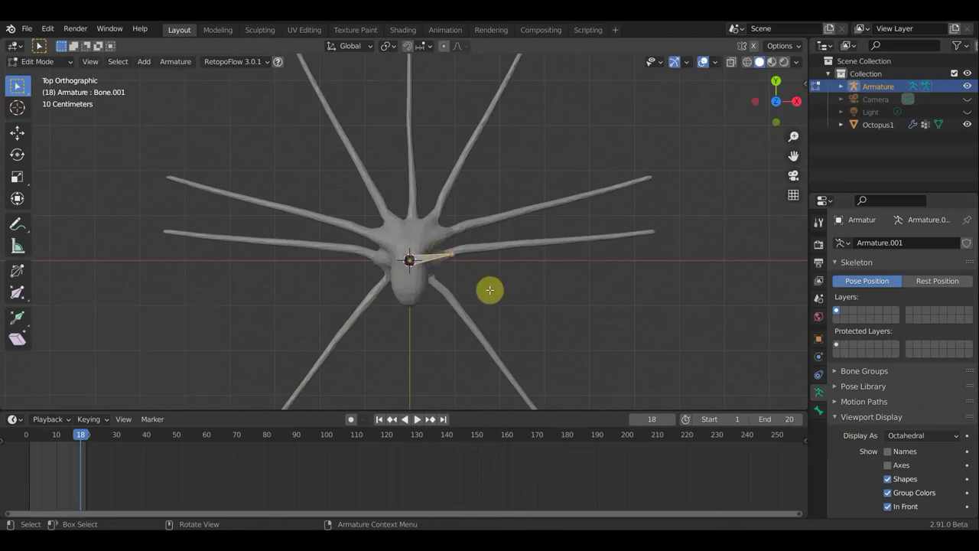
key(alt+p)
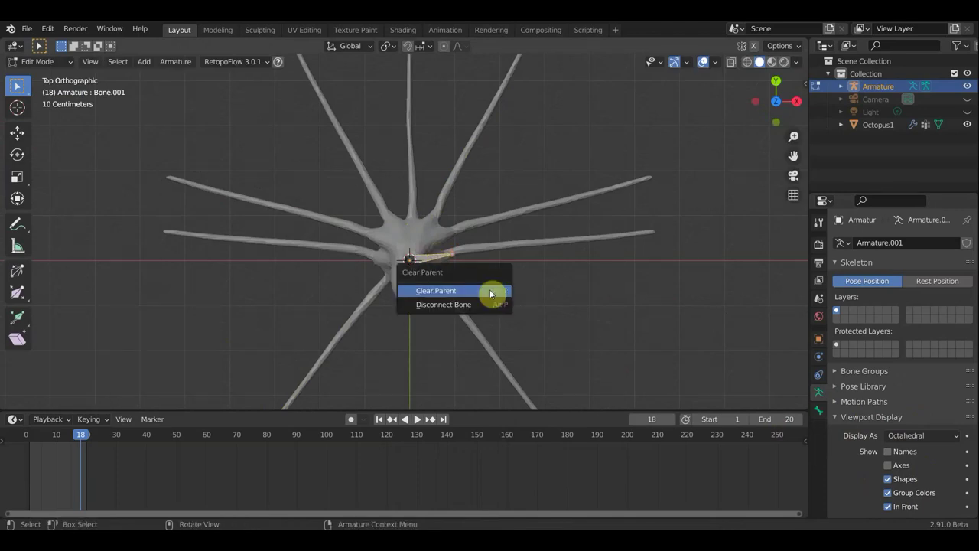
click(490, 291)
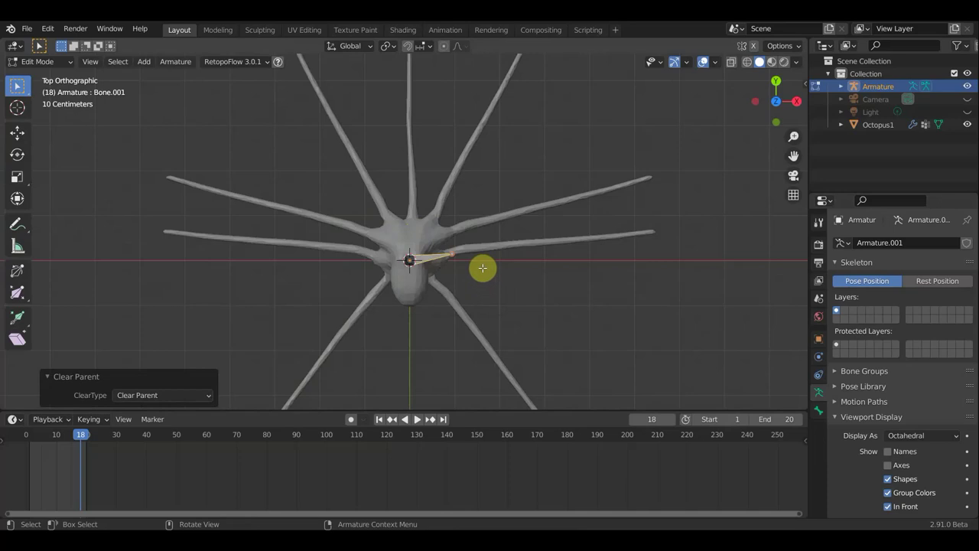
Step: Move the detached bone 0.32888 m out to the right tentacle's root
click(428, 257)
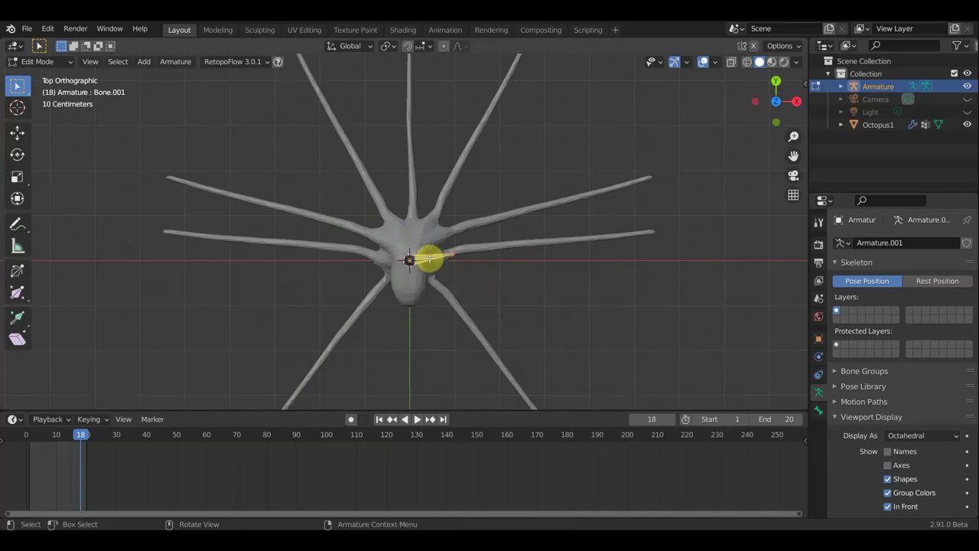
key(g)
click(443, 254)
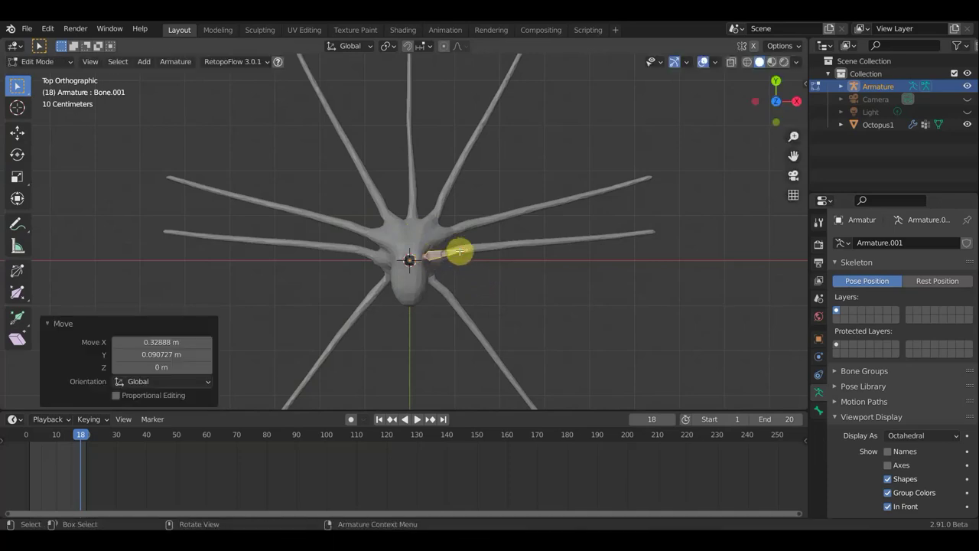
click(478, 252)
Step: Extrude five more bone segments along the tentacle out to its tip
key(e)
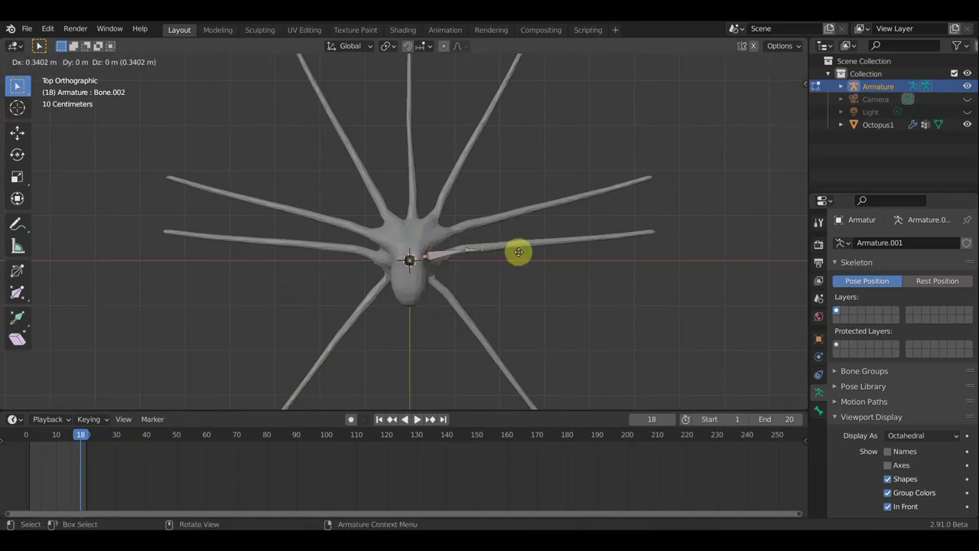
click(526, 245)
key(e)
click(566, 246)
key(e)
click(589, 240)
key(e)
click(634, 240)
key(e)
click(672, 238)
Step: Reposition the first tentacle bone and the next joint to sit inside the tentacle
middle_drag(586, 310, 560, 208)
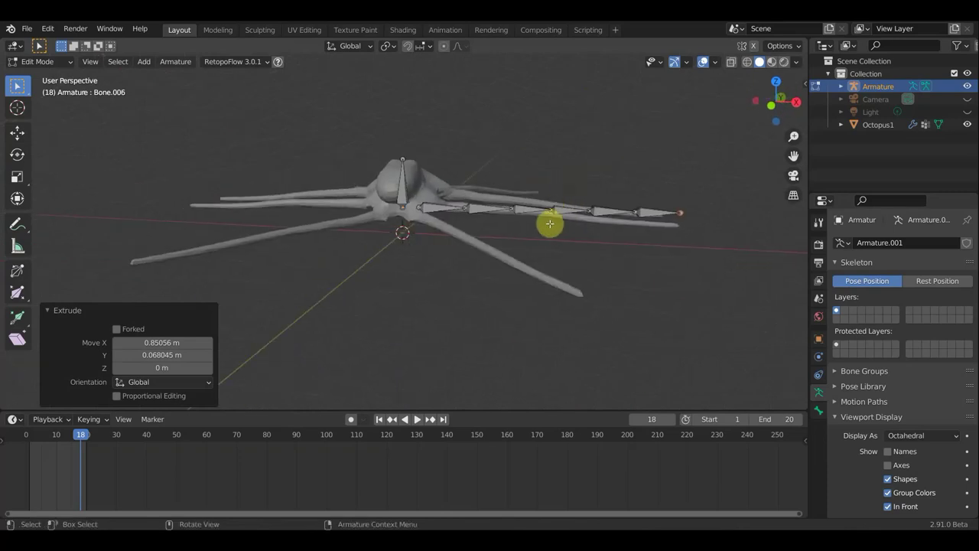
scroll(433, 193, up, 2)
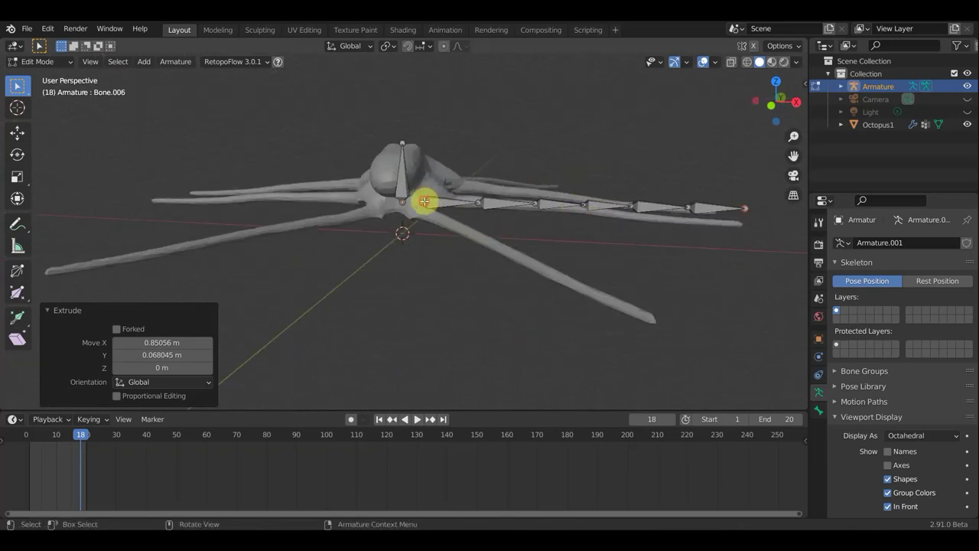
click(424, 200)
key(g)
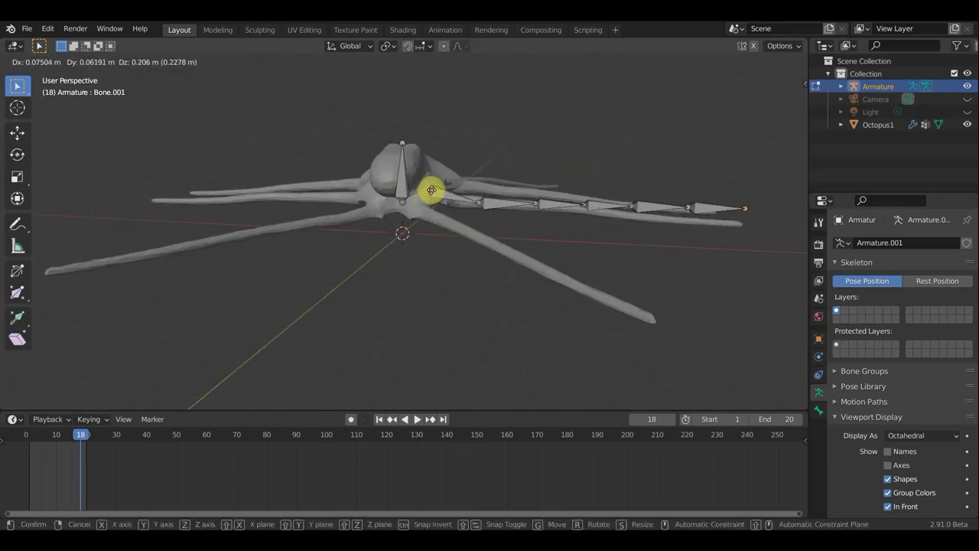
click(439, 193)
click(474, 202)
key(g)
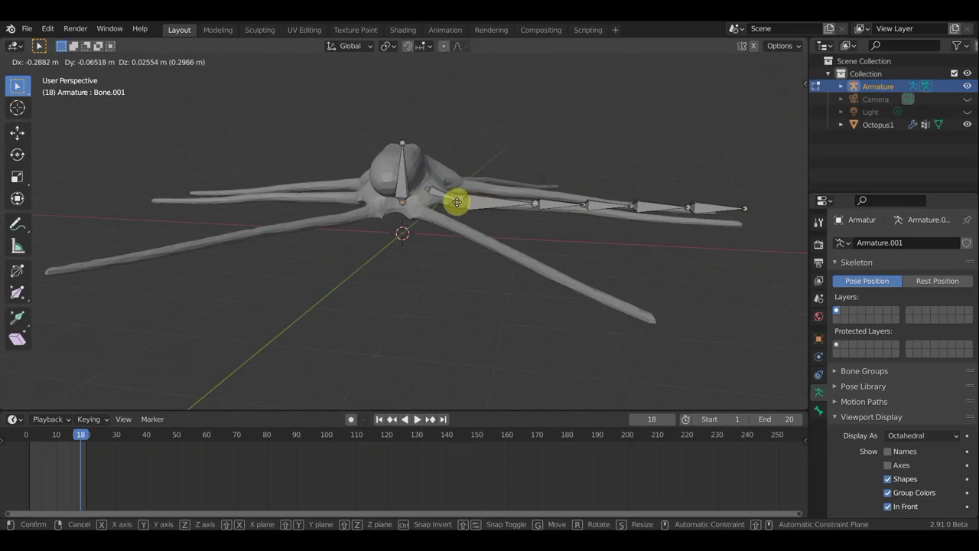
click(456, 202)
scroll(459, 214, up, 2)
mouse_move(459, 215)
middle_down()
mouse_move(433, 211)
mouse_move(484, 204)
mouse_move(418, 170)
middle_up()
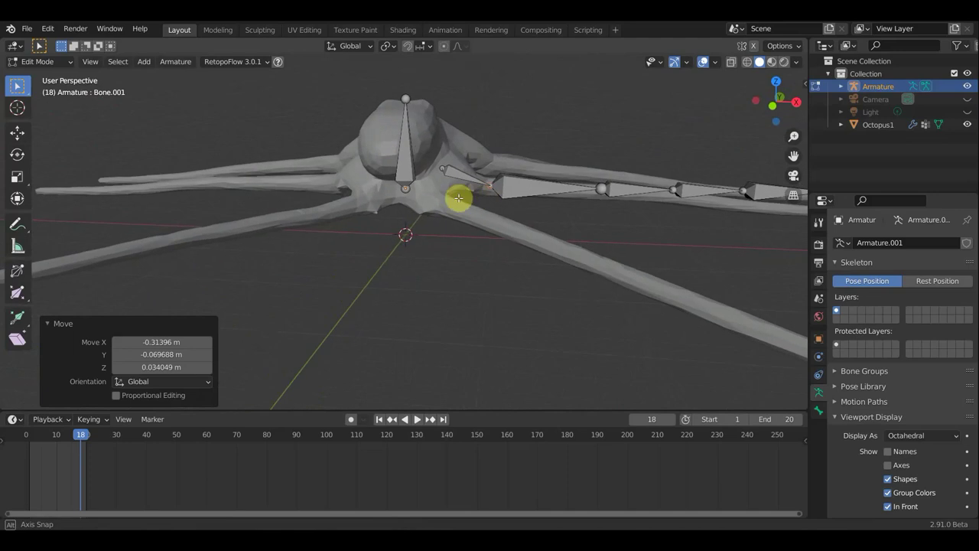
middle_drag(466, 192, 586, 192)
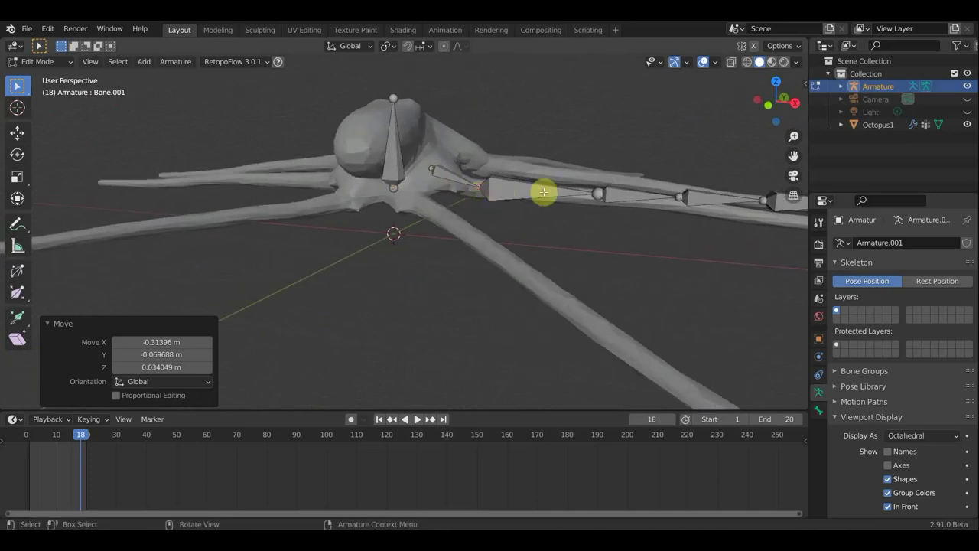
Step: Move the remaining joints and the chain end into the tentacle toward its tip
click(678, 209)
scroll(682, 237, down, 2)
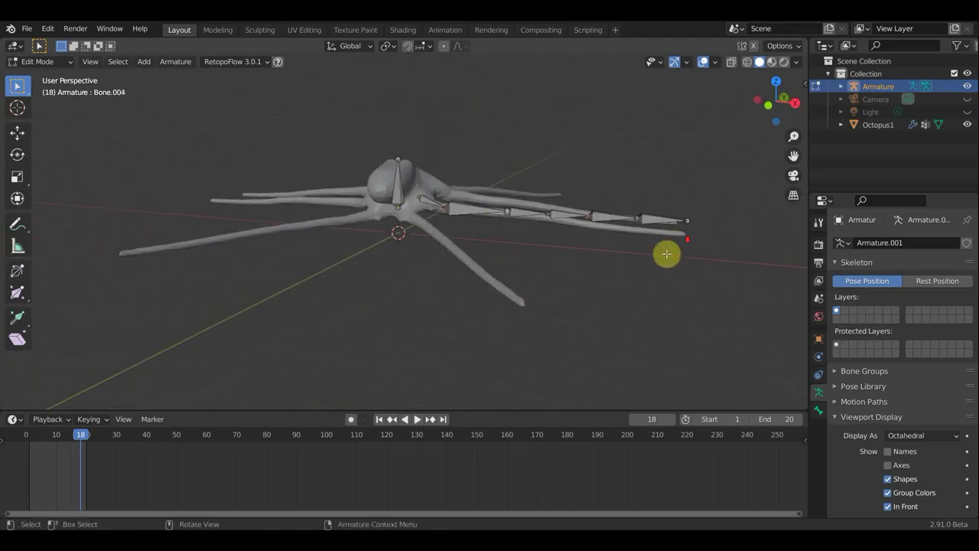
key(g)
click(611, 265)
click(548, 216)
key(g)
click(630, 220)
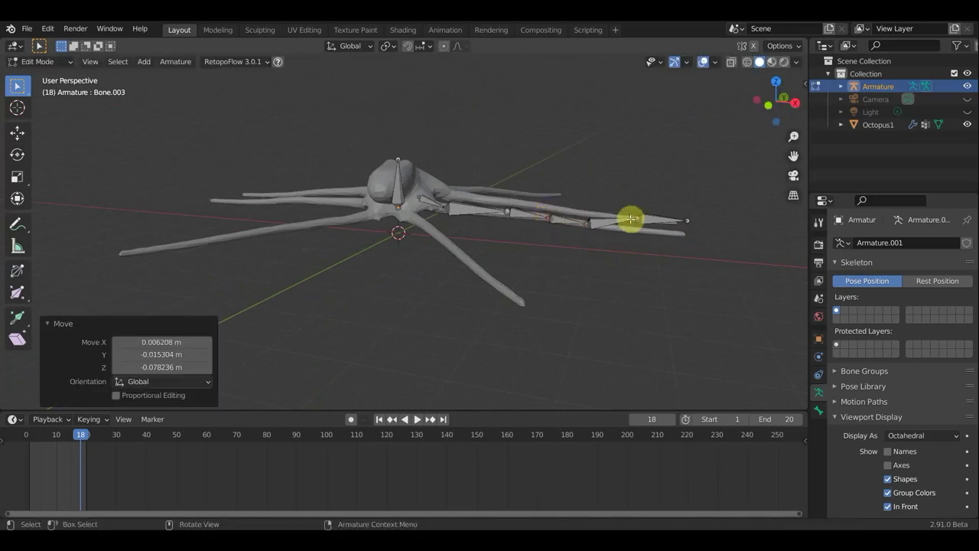
click(635, 219)
key(g)
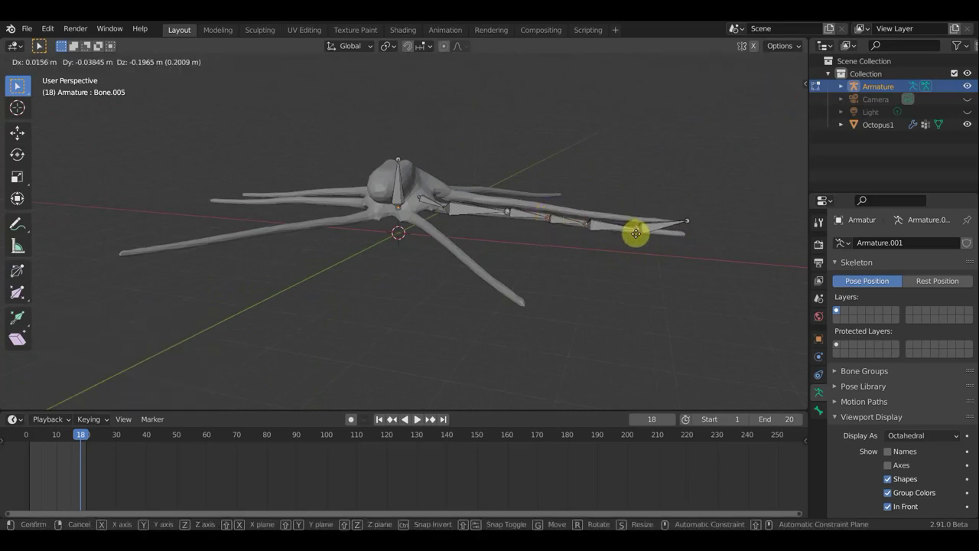
click(673, 222)
click(688, 227)
key(g)
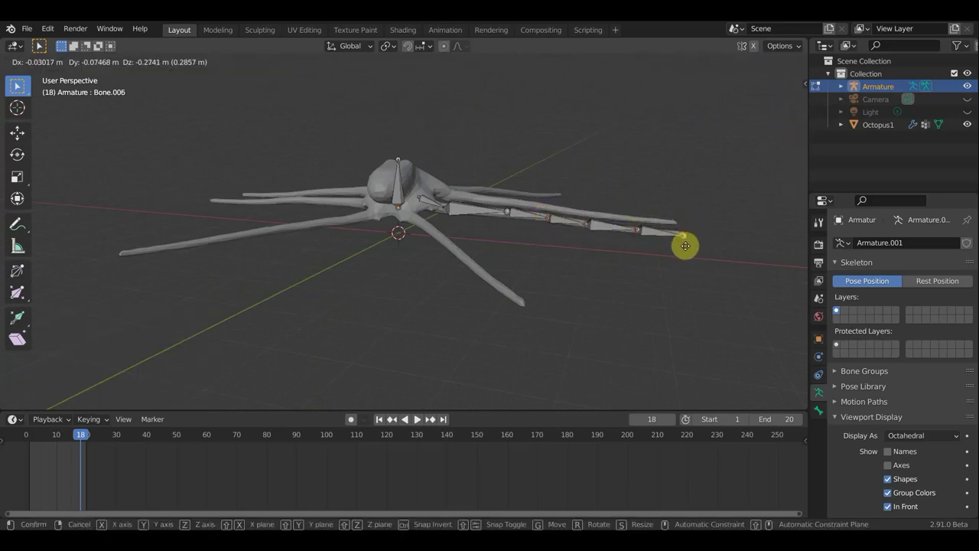
click(685, 245)
Step: Shift Bone.003's joint to follow the tentacle's curve and check the chain from other angles
scroll(638, 265, up, 2)
mouse_move(638, 264)
middle_down()
mouse_move(666, 255)
mouse_move(568, 263)
mouse_move(541, 218)
middle_up()
scroll(670, 253, up, 2)
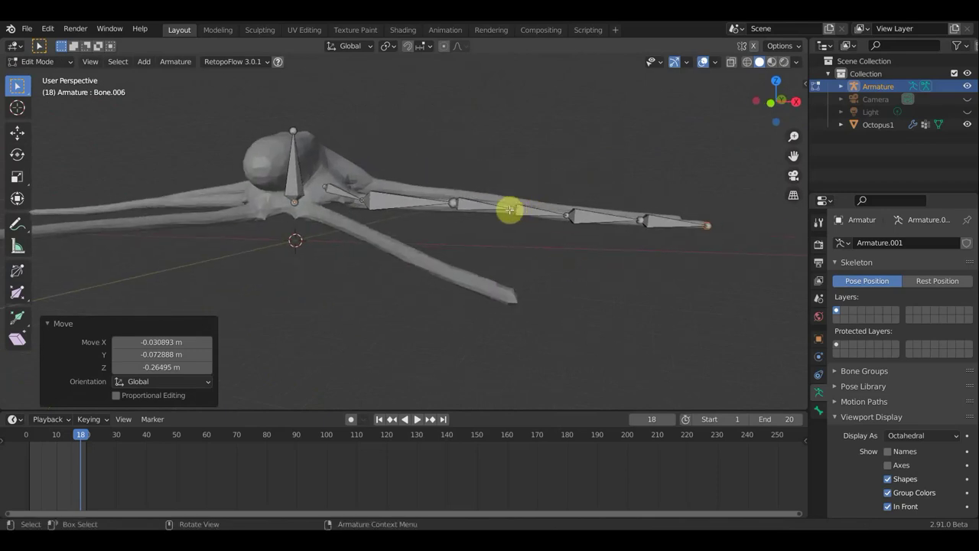
click(545, 217)
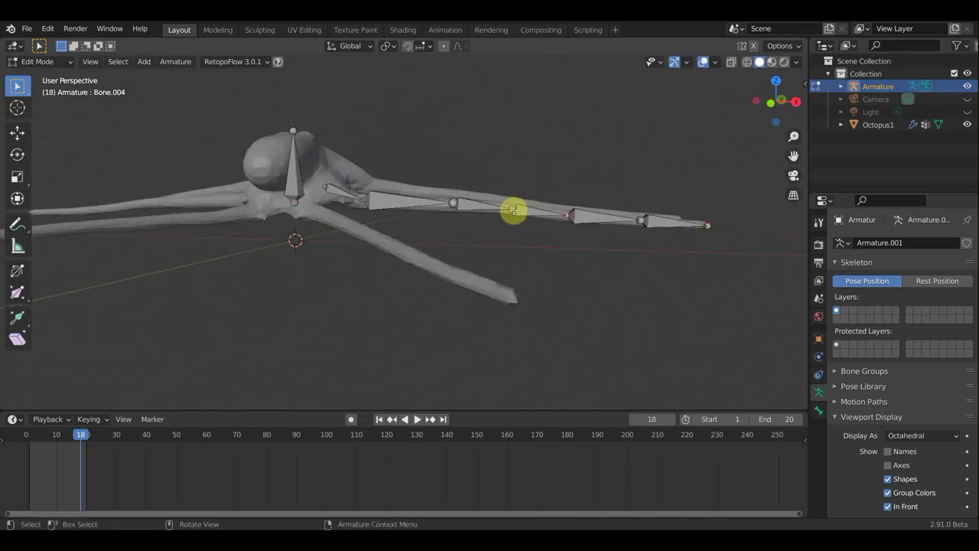
mouse_move(519, 213)
mouse_down()
mouse_move(575, 213)
mouse_move(522, 202)
mouse_up()
mouse_move(541, 245)
middle_down()
mouse_move(448, 256)
mouse_move(681, 237)
middle_up()
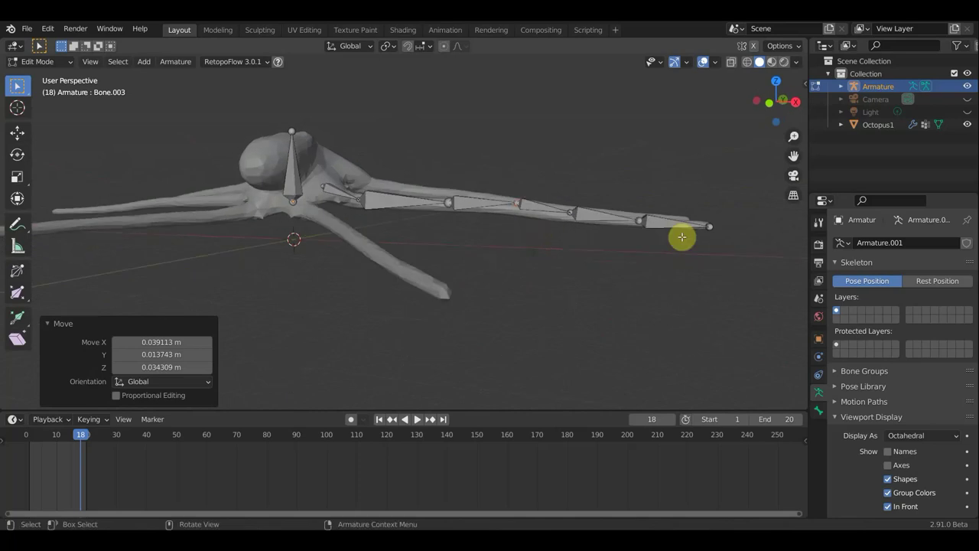
mouse_move(561, 253)
middle_down()
mouse_move(592, 254)
mouse_move(571, 273)
mouse_move(316, 220)
middle_up()
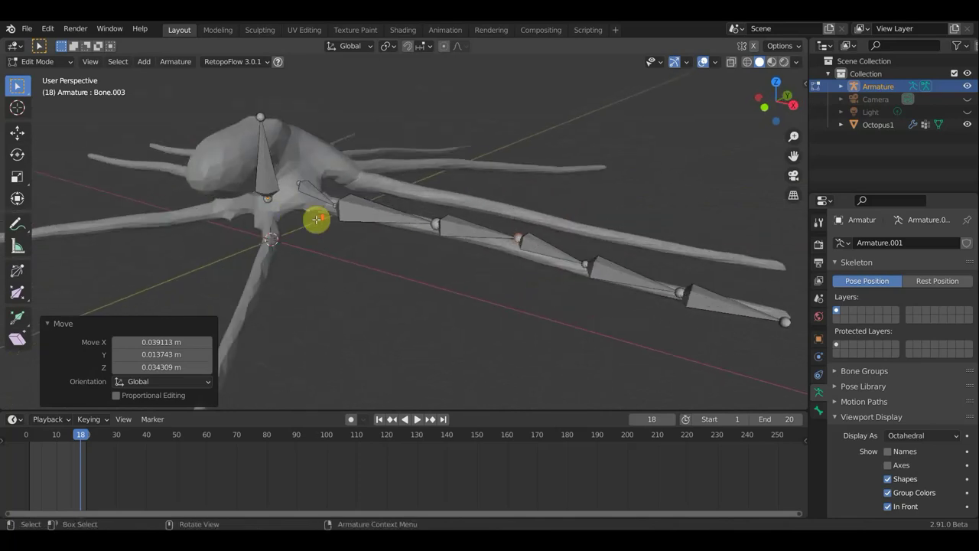
click(310, 191)
Step: Parent the first tentacle bone to the upright body bone with Keep Offset
shift+click(271, 183)
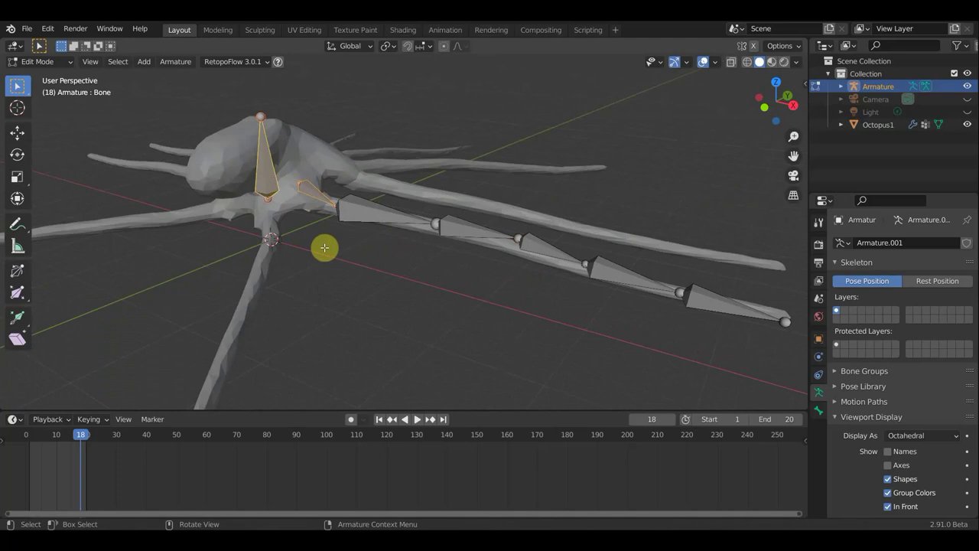
key(ctrl+p)
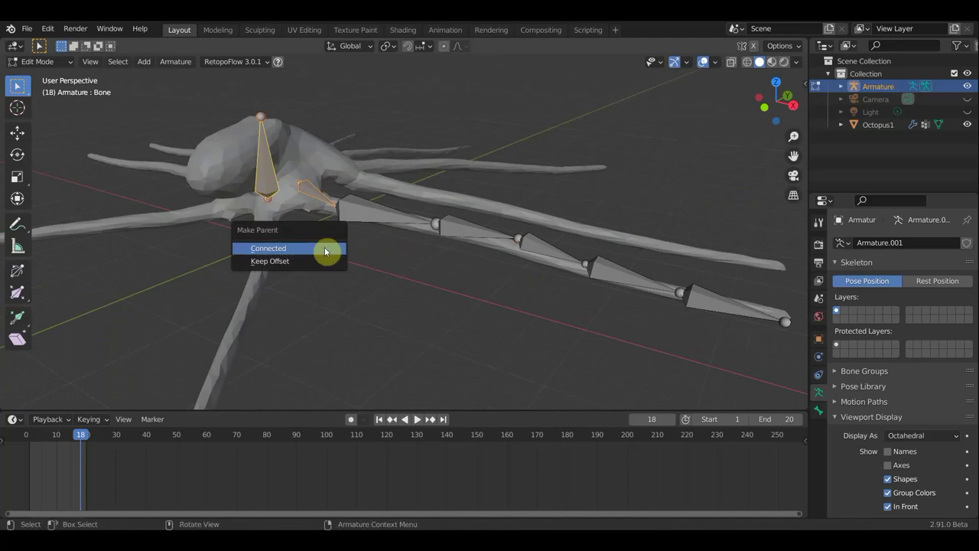
click(320, 260)
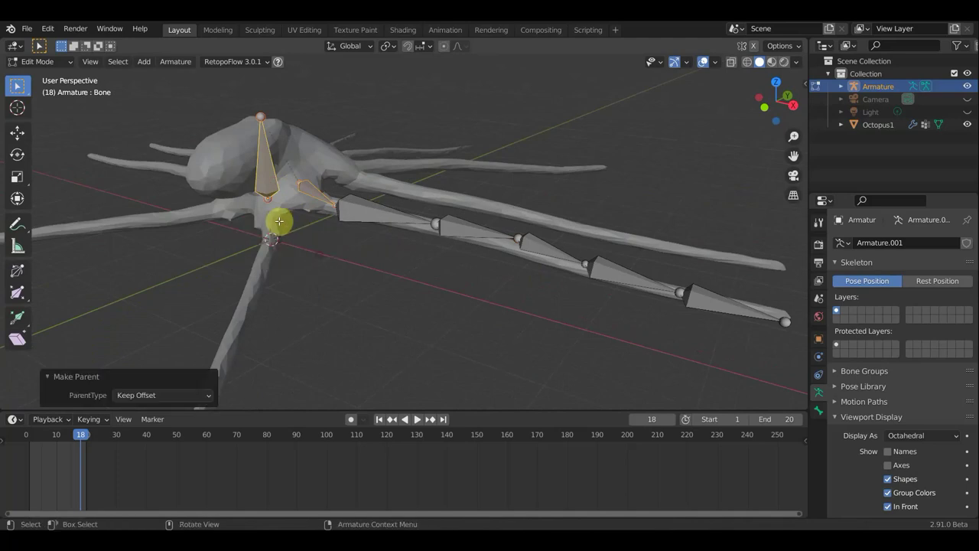
Step: Extrude Bone.007 past the tentacle tip and clear its parent
mouse_move(377, 319)
middle_down()
mouse_move(412, 296)
mouse_move(574, 311)
middle_up()
scroll(481, 311, up, 3)
scroll(497, 252, up, 2)
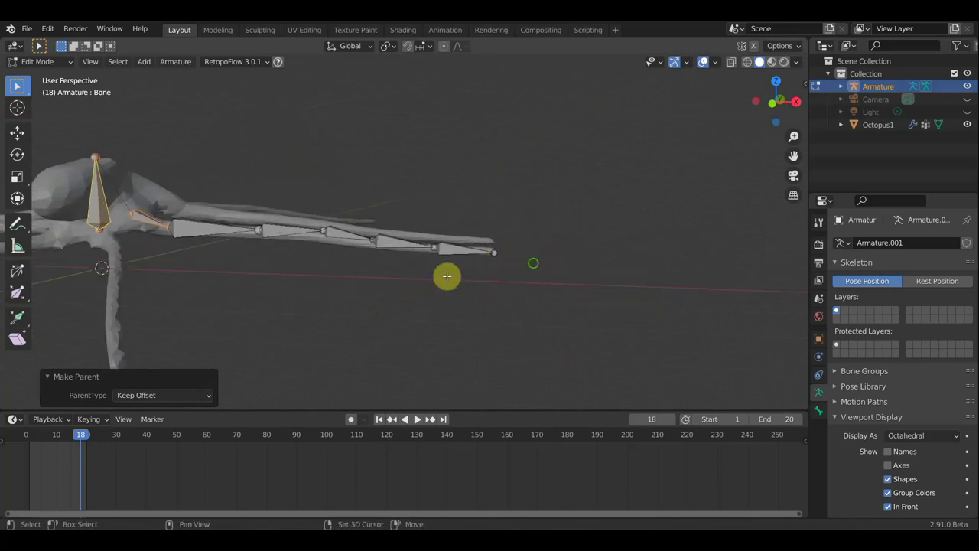
shift+middle_drag(448, 277, 408, 279)
click(388, 269)
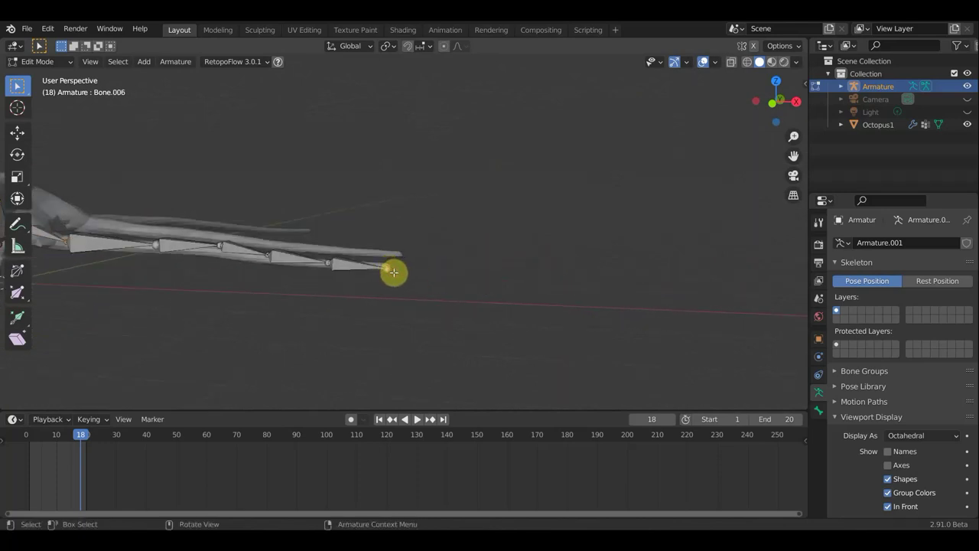
key(e)
click(465, 277)
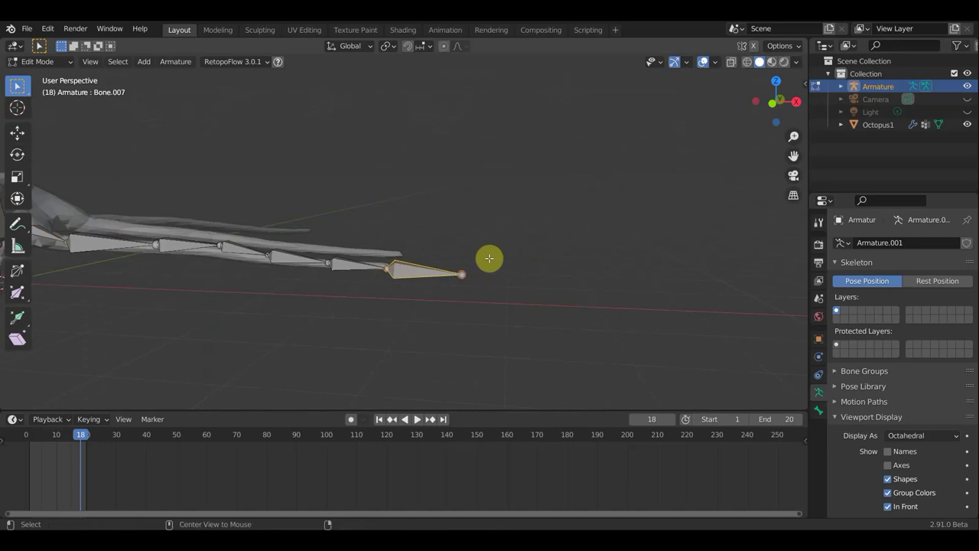
key(alt+p)
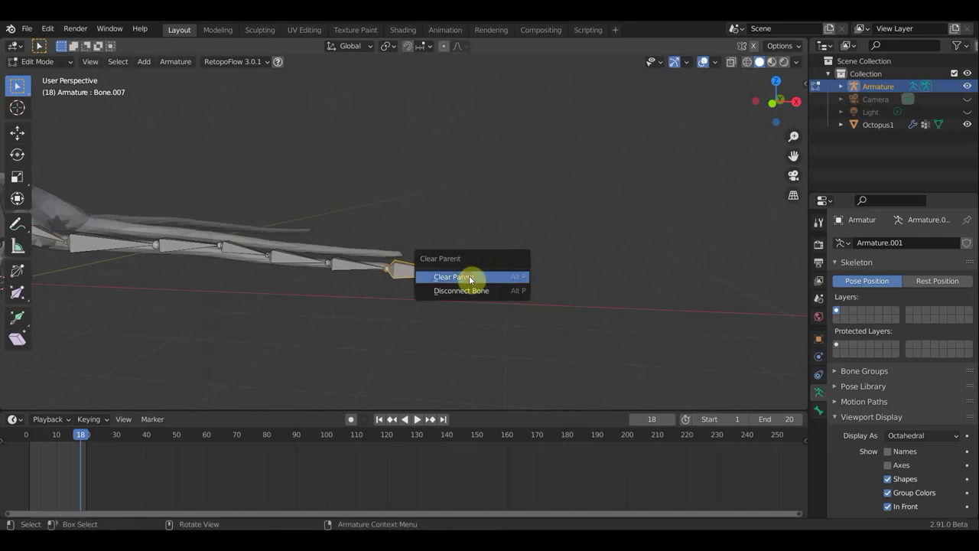
click(470, 278)
Step: Open Bone.007's bone properties and scroll down to its Bendy Bones settings
shift+middle_drag(469, 273, 517, 291)
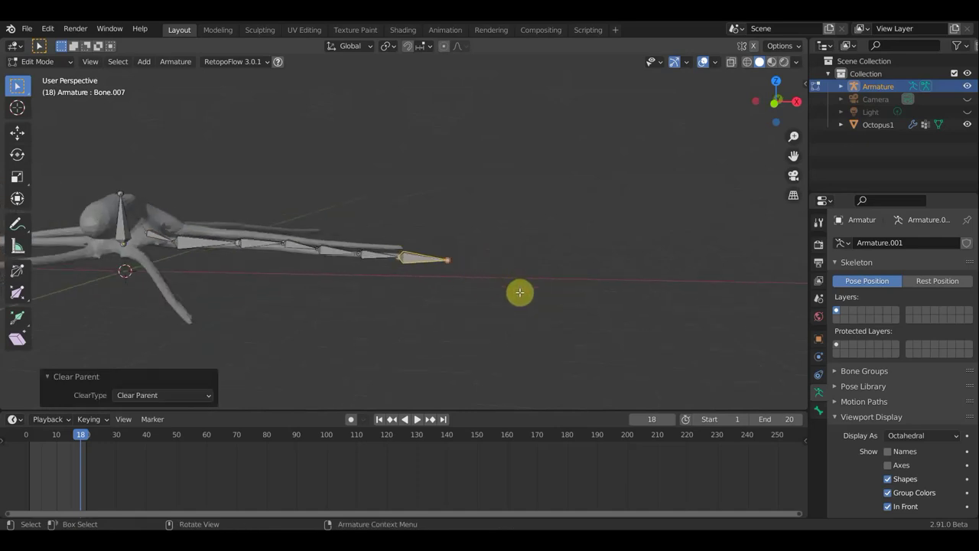
click(820, 411)
click(819, 392)
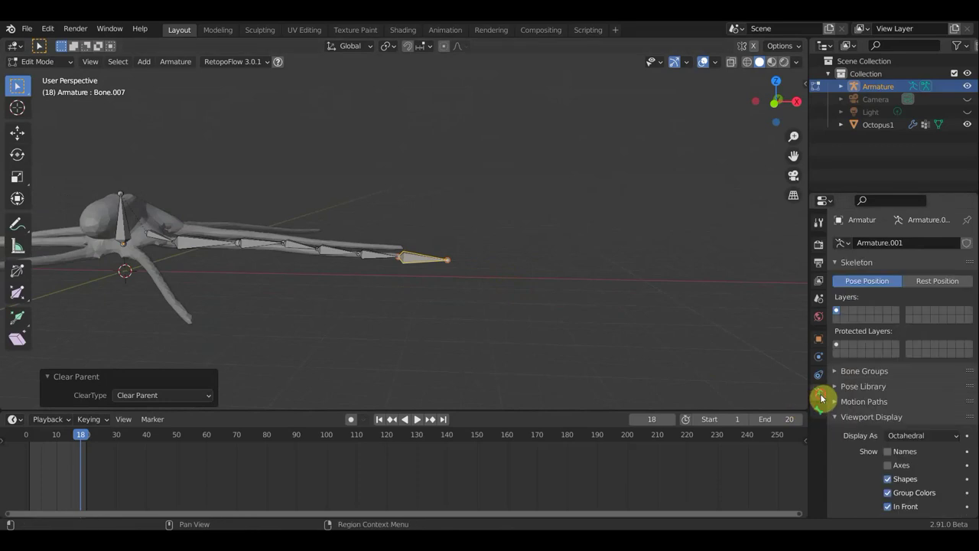
click(415, 260)
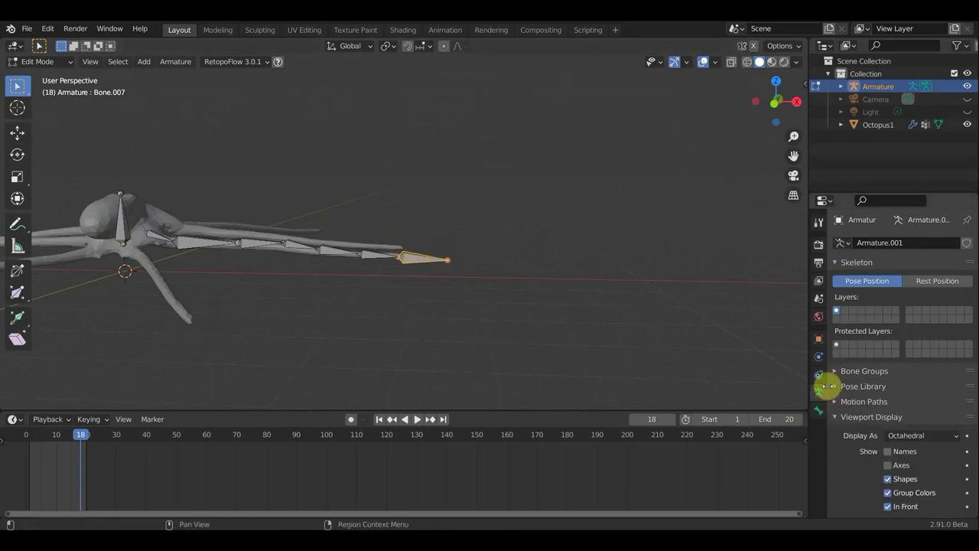
click(820, 411)
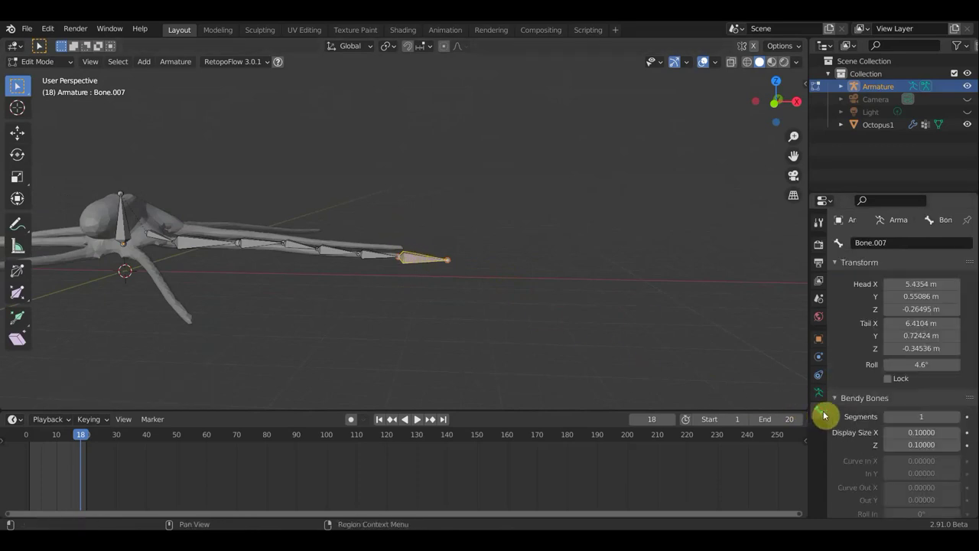
scroll(854, 371, down, 1)
scroll(853, 369, down, 4)
scroll(853, 370, down, 1)
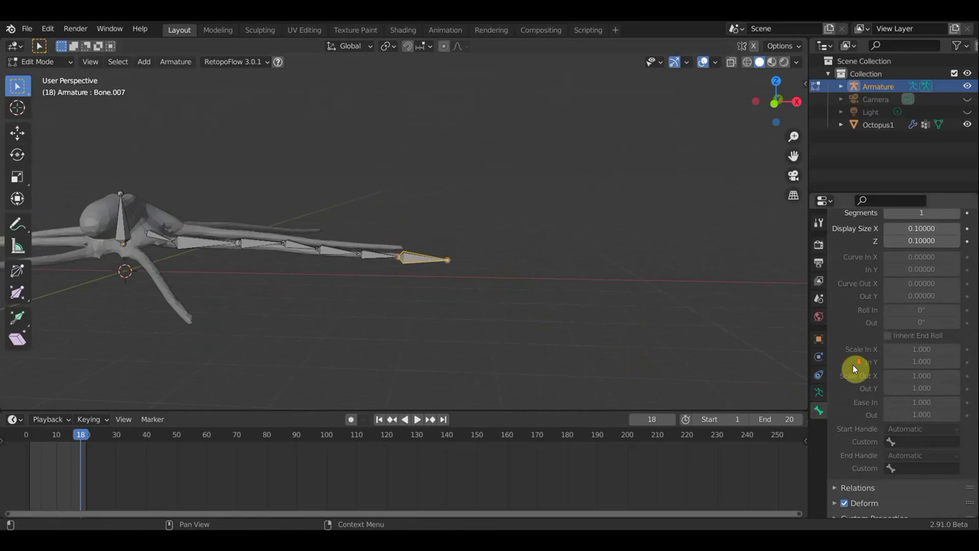
scroll(852, 368, down, 1)
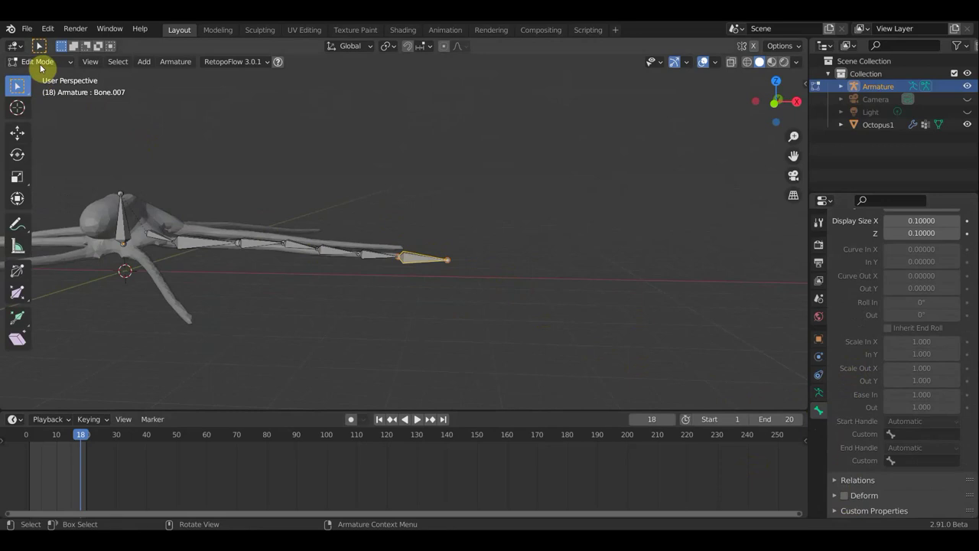
click(39, 62)
Step: Switch to Pose Mode and select Bone.007 together with Bone.006
click(49, 105)
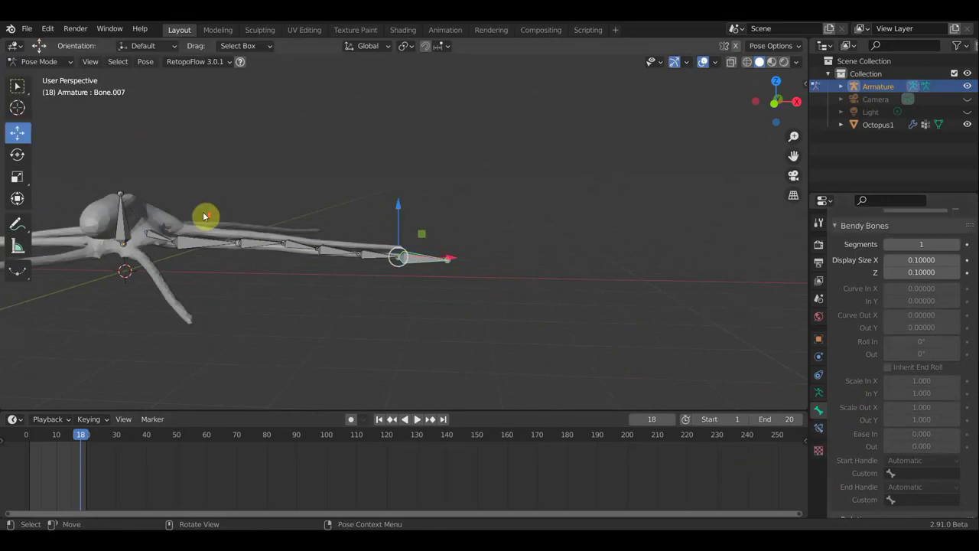
scroll(330, 240, up, 2)
mouse_move(440, 205)
shift+middle_down()
mouse_move(571, 204)
mouse_move(561, 204)
shift+middle_up()
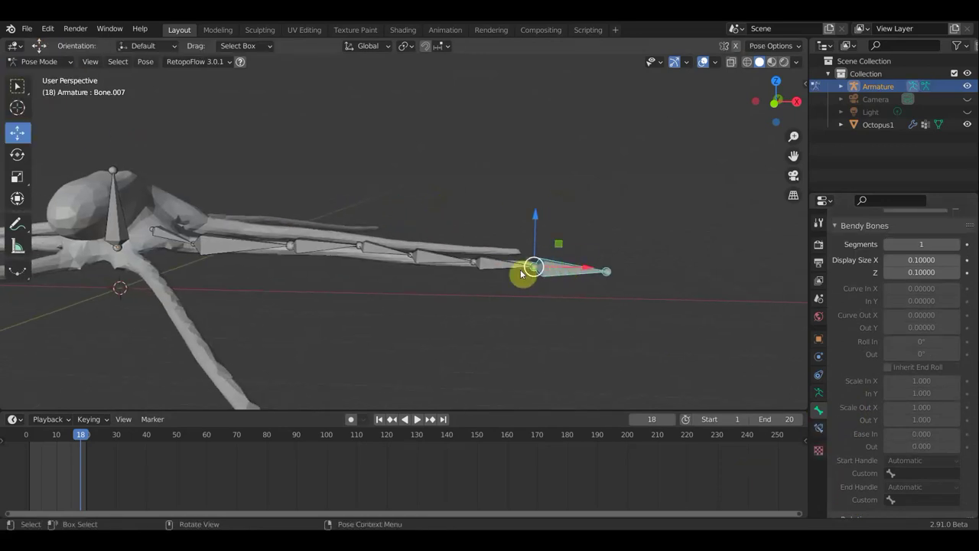
shift+click(495, 266)
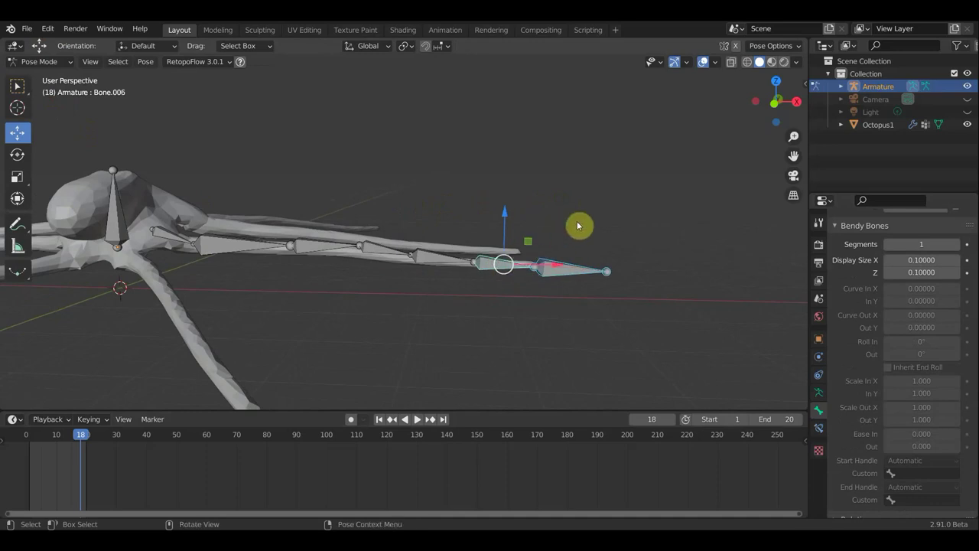
key(ctrl+p)
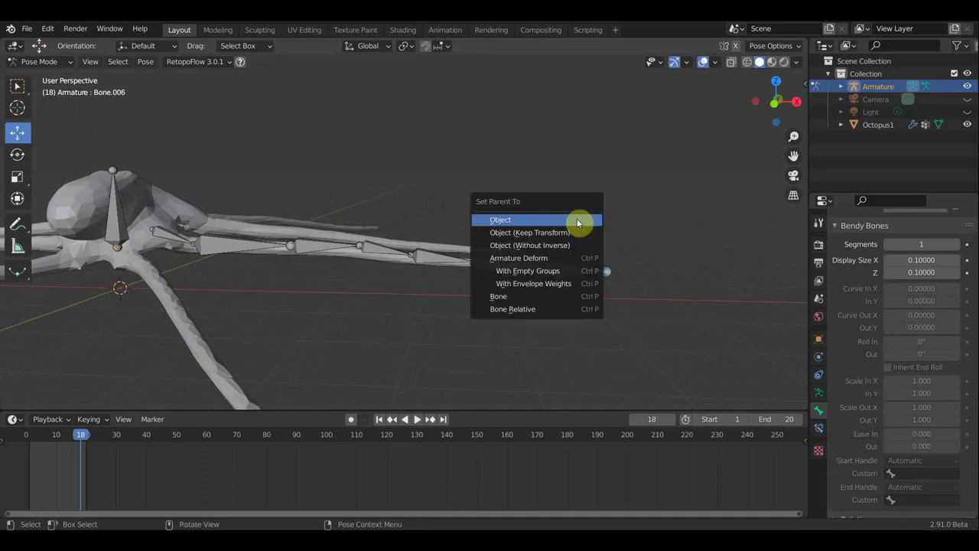
click(576, 221)
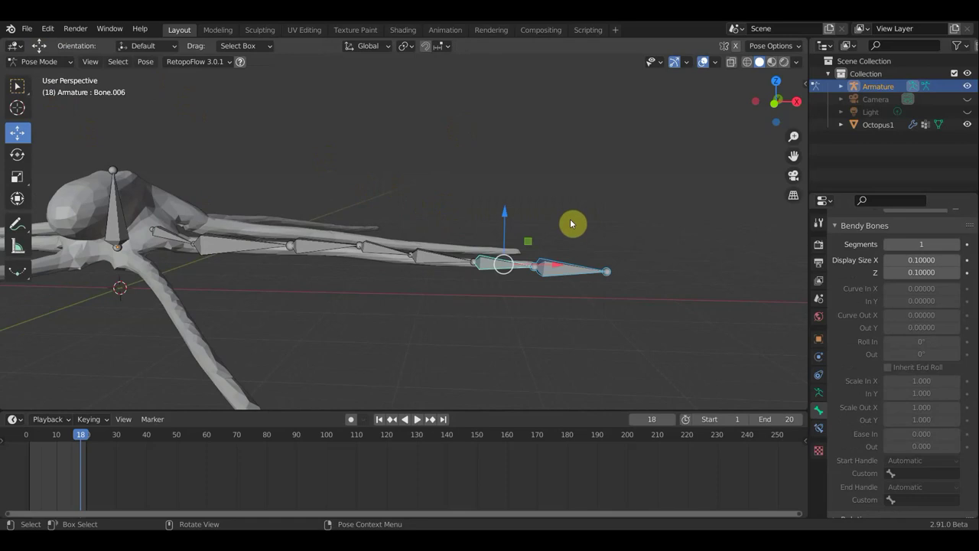
Step: Add an Inverse Kinematics constraint to Bone.006 targeting Bone.007, then move the target bone
key(ctrl+shift+c)
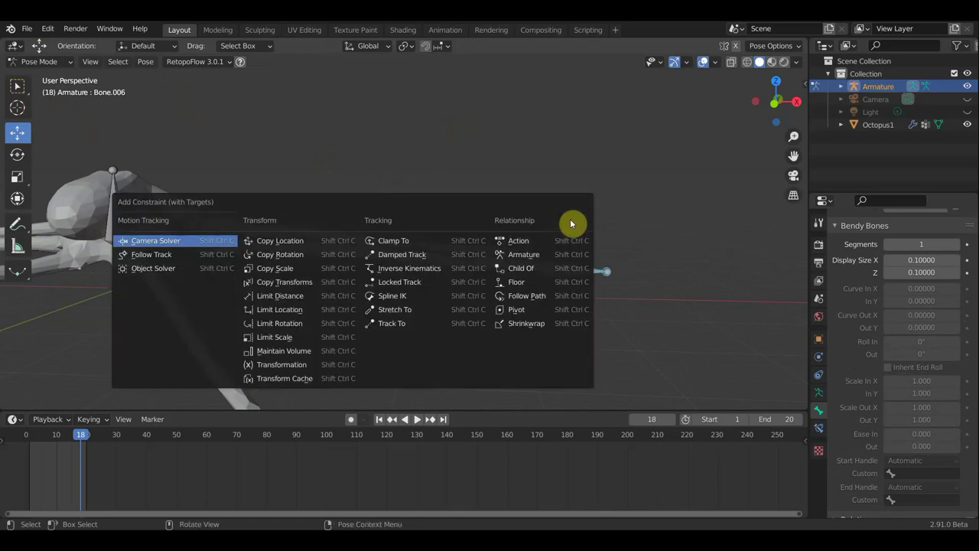
click(399, 267)
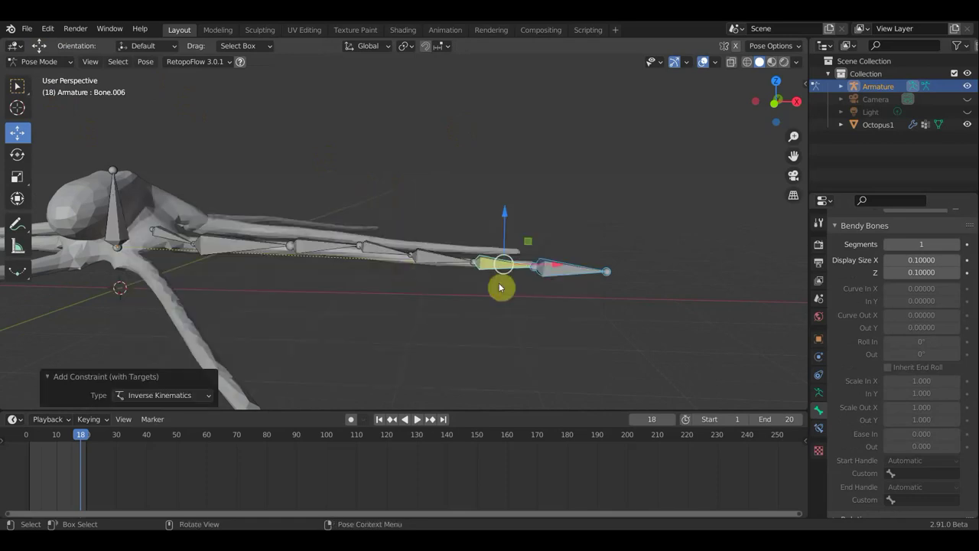
click(572, 269)
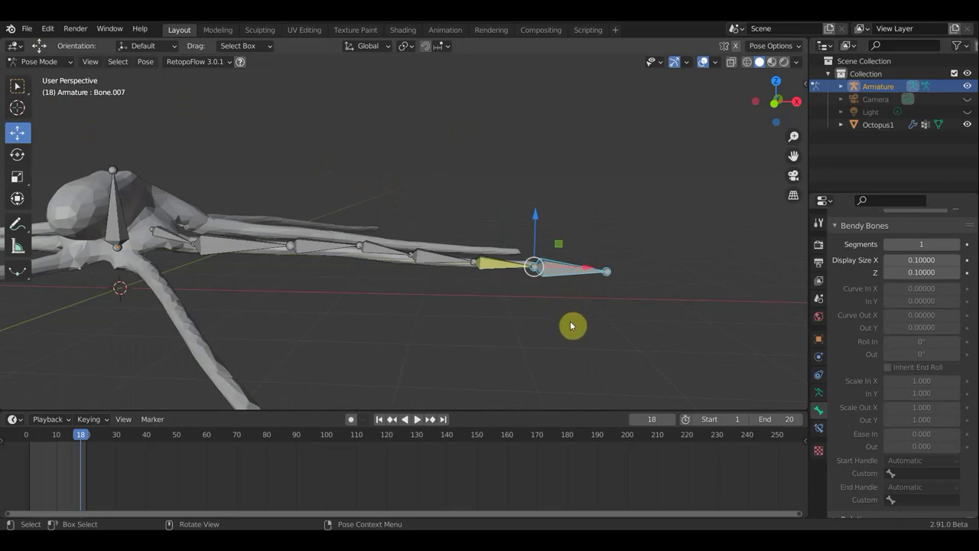
key(g)
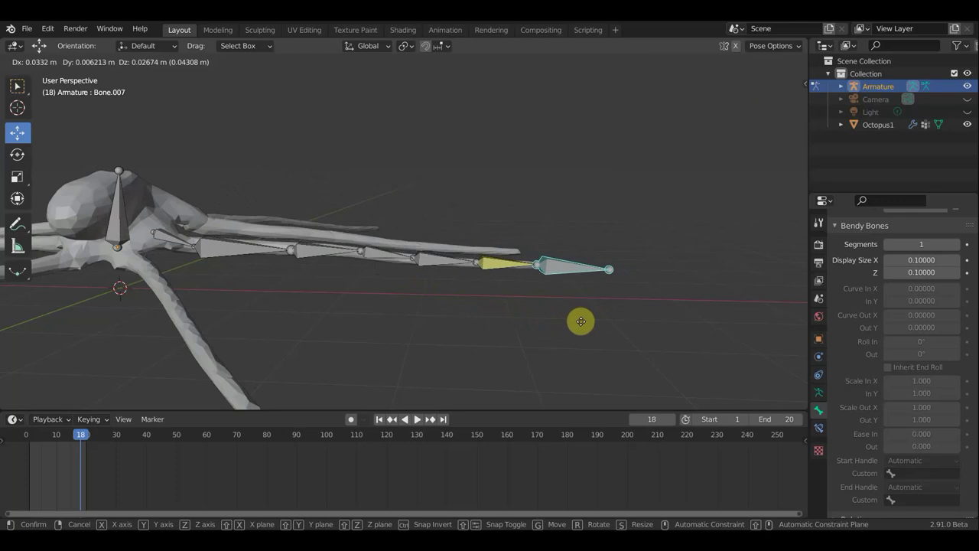
click(526, 291)
Step: Set the IK constraint's Chain Length to 5 on Bone.006
click(501, 266)
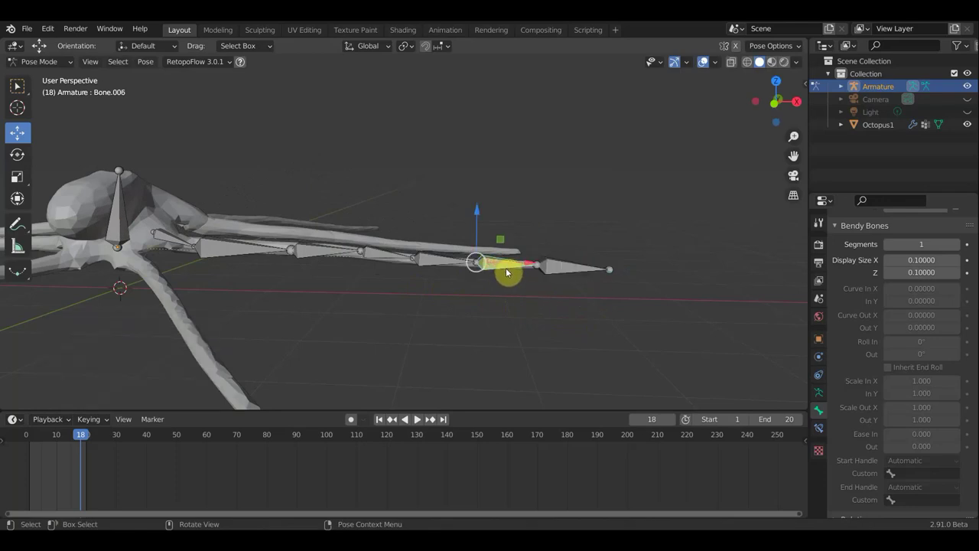
click(819, 427)
click(954, 350)
click(955, 350)
click(955, 349)
click(954, 349)
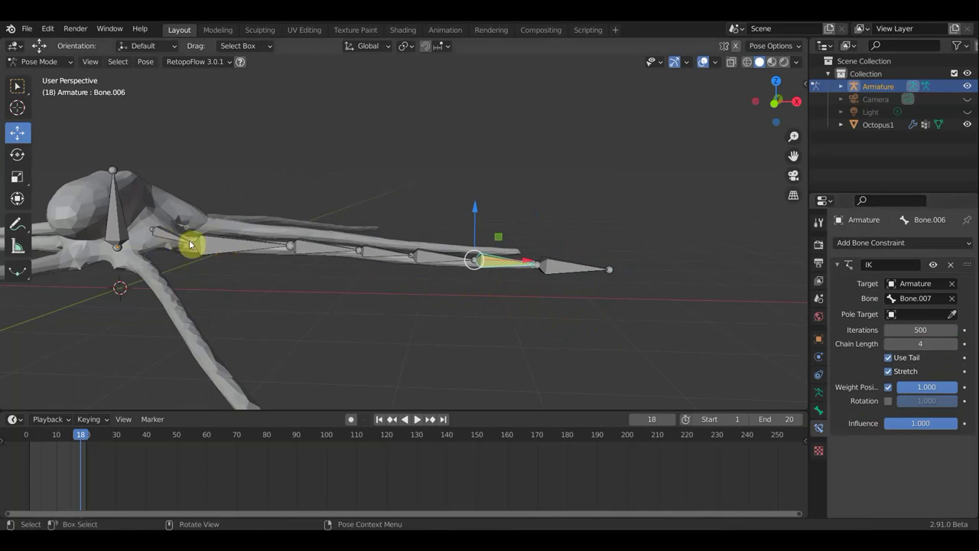
key(i)
click(954, 346)
key(alt+i)
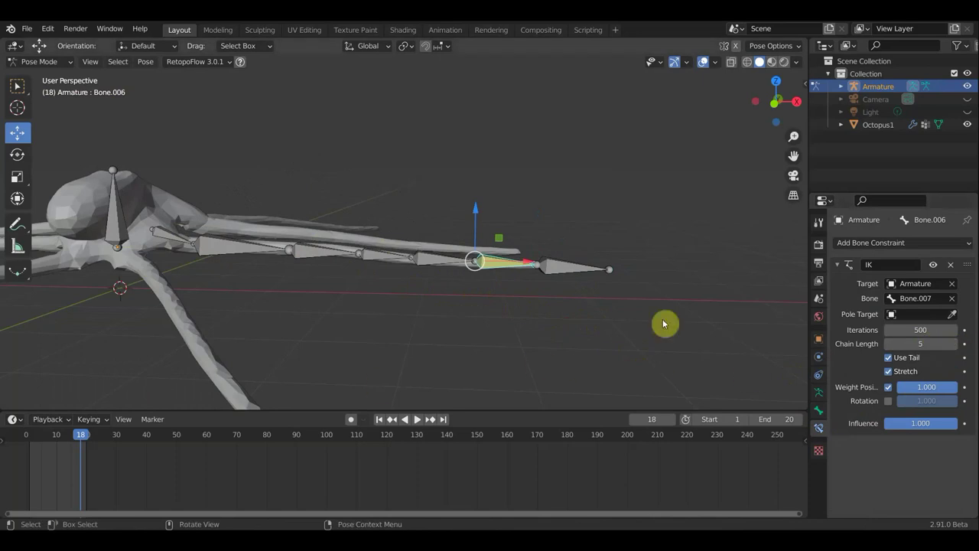
Step: Try moving the IK target bone, then undo the move
click(554, 274)
key(g)
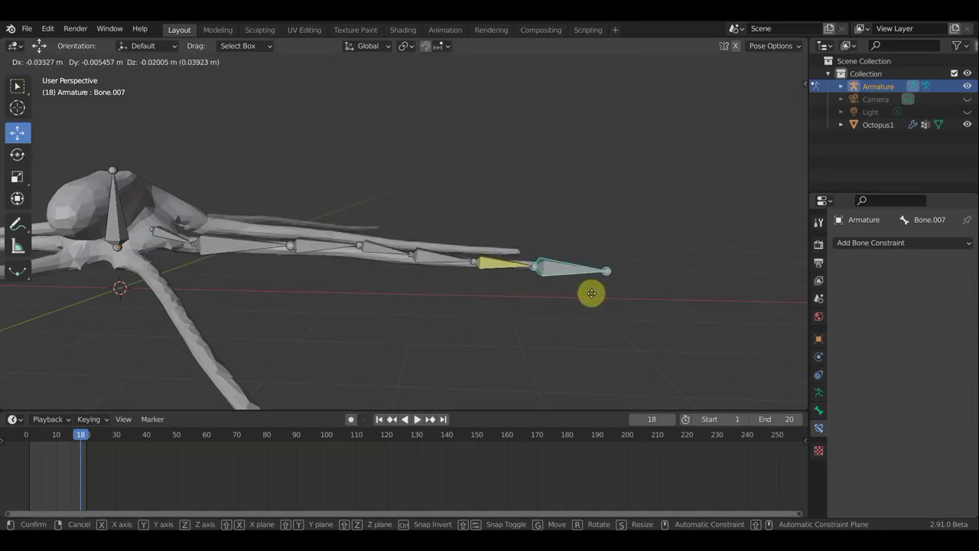
click(591, 293)
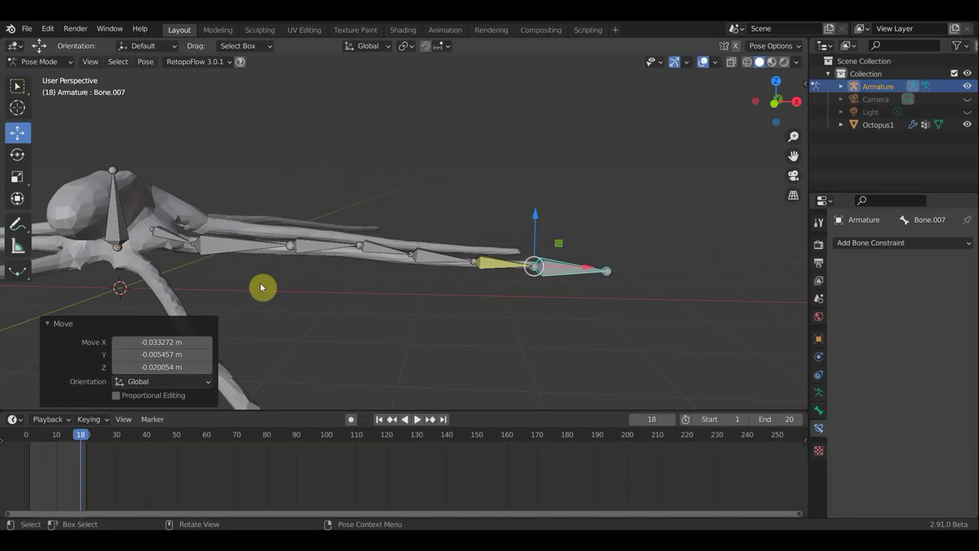
key(ctrl+z)
key(ctrl+z)
key(ctrl+z)
key(ctrl+z)
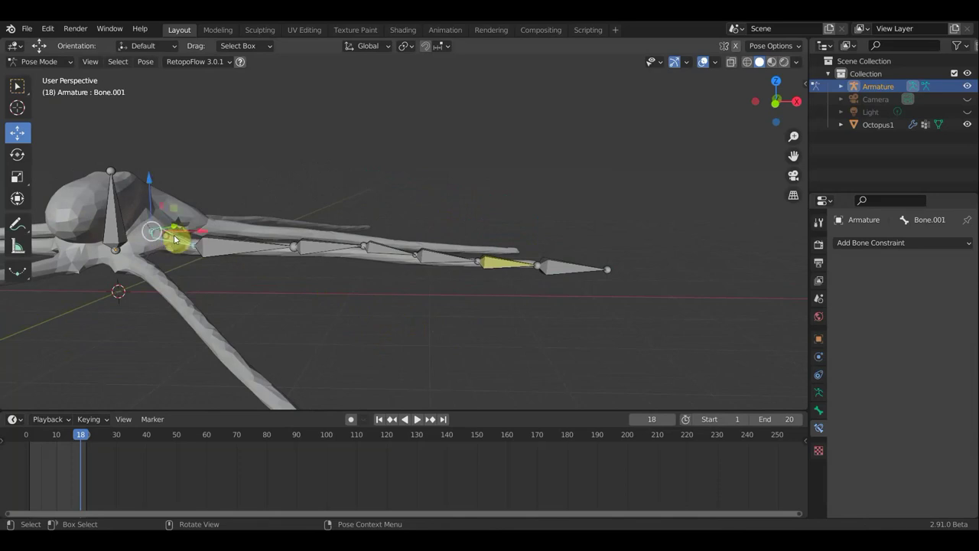
Step: Inspect Bone.006's IK constraint, then reselect the base bone Bone.002
click(221, 250)
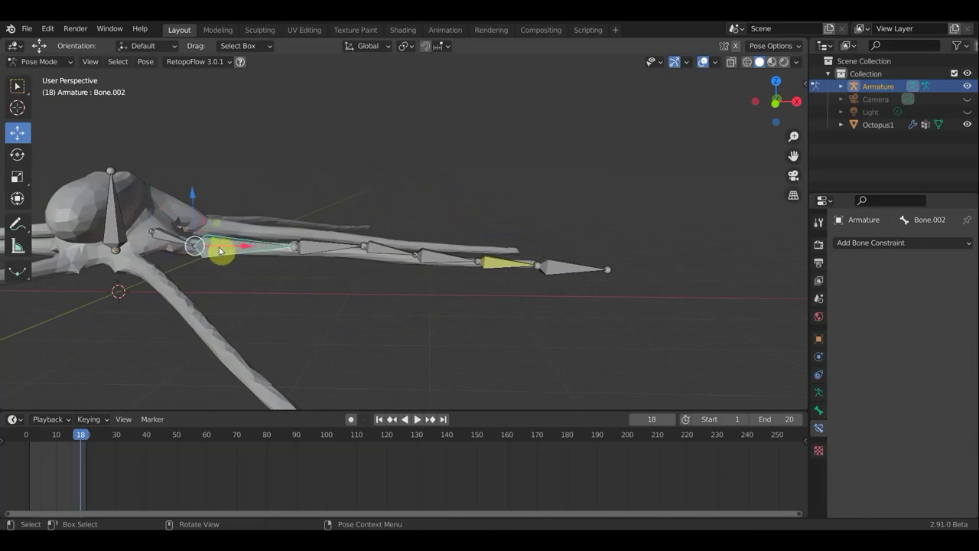
click(495, 266)
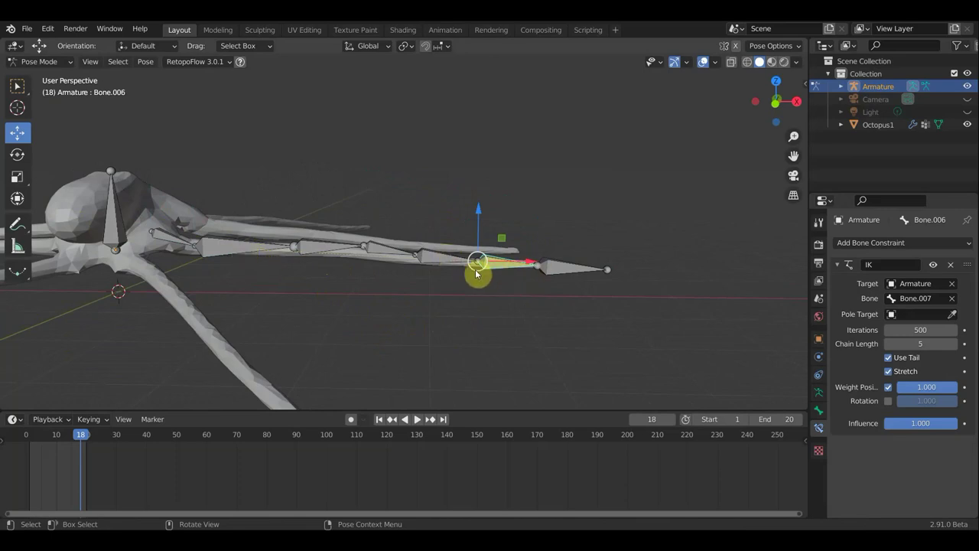
click(224, 250)
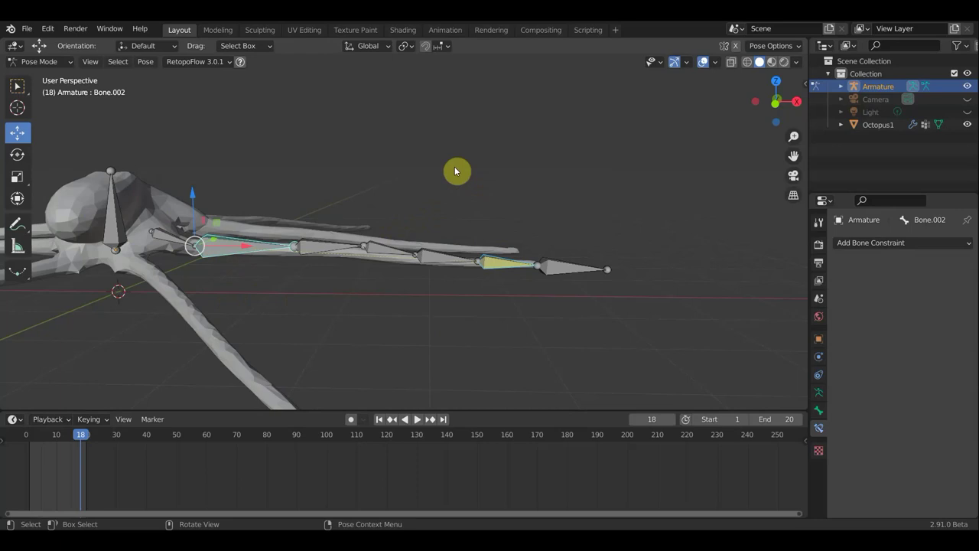
Step: Give Bone.002 a Copy Location constraint from Bone.006 at 0.471 influence, then test by moving Bone.007
key(shift+ctrl+c)
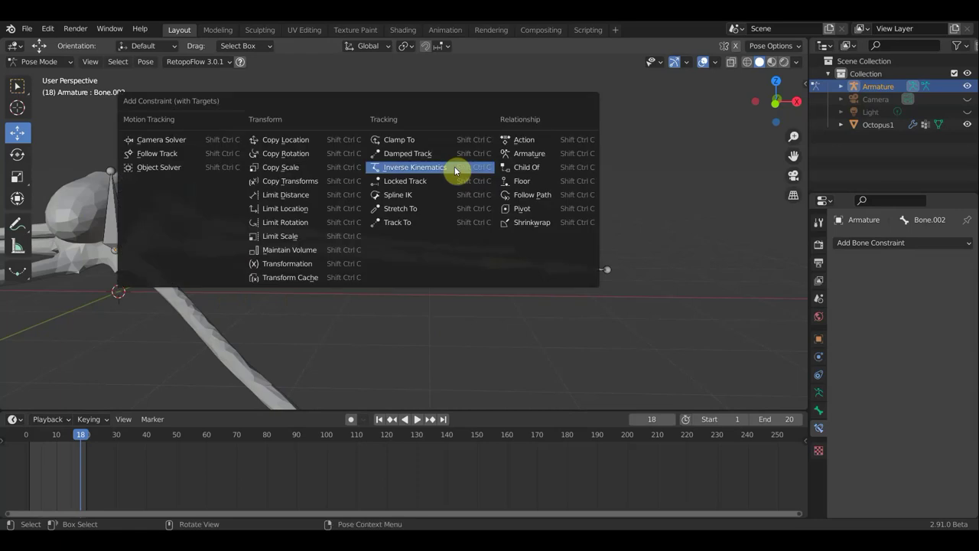
click(290, 139)
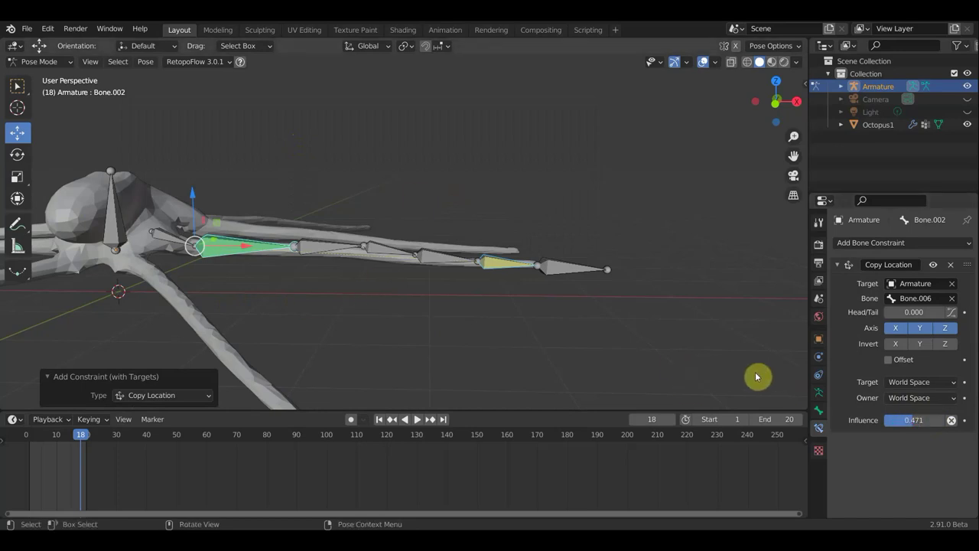
click(567, 268)
key(g)
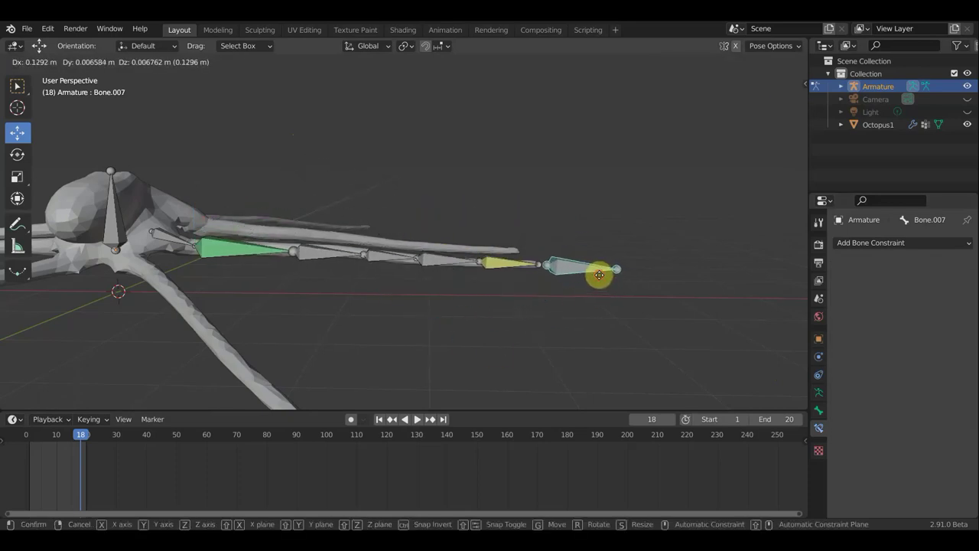
click(599, 275)
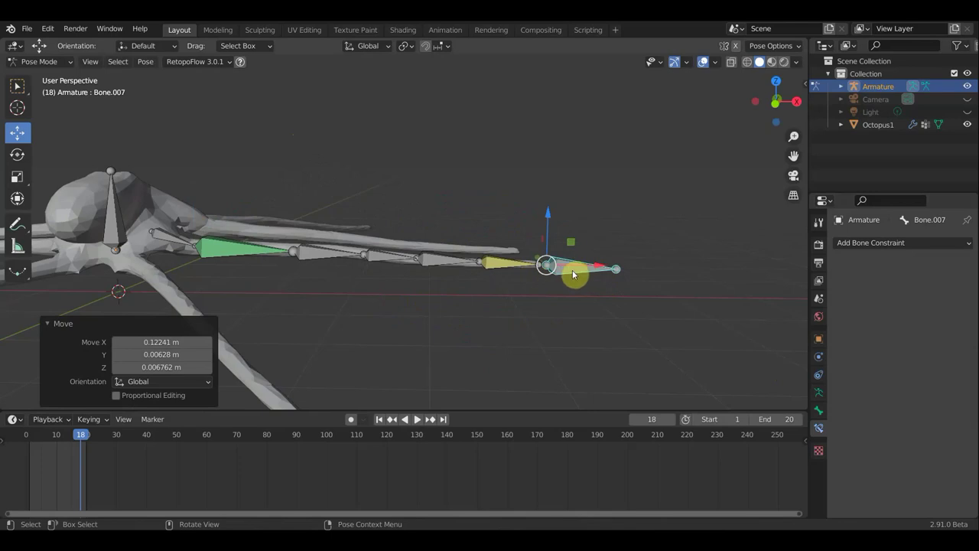
shift+click(522, 274)
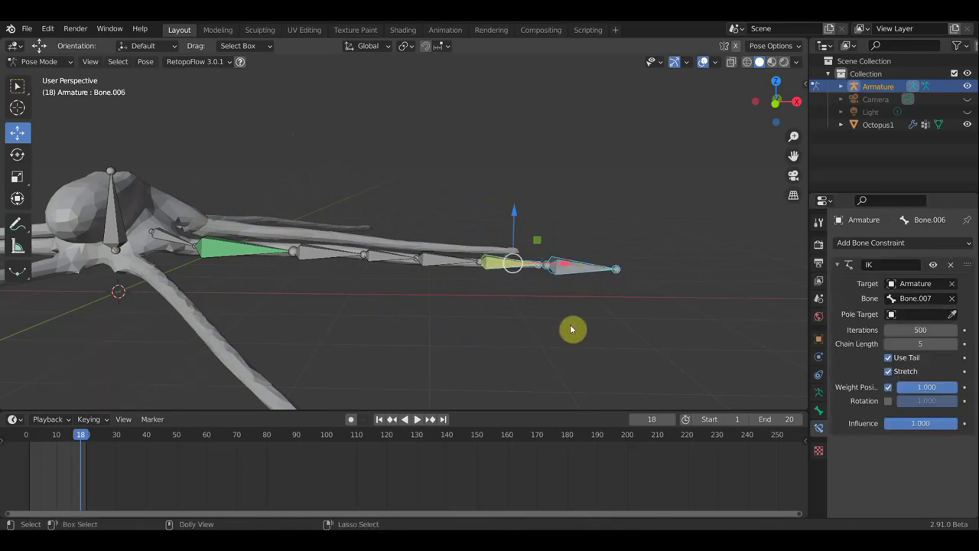
Step: Add a Copy Transforms constraint to Bone.006 with Bone.007 as target
key(shift+ctrl+c)
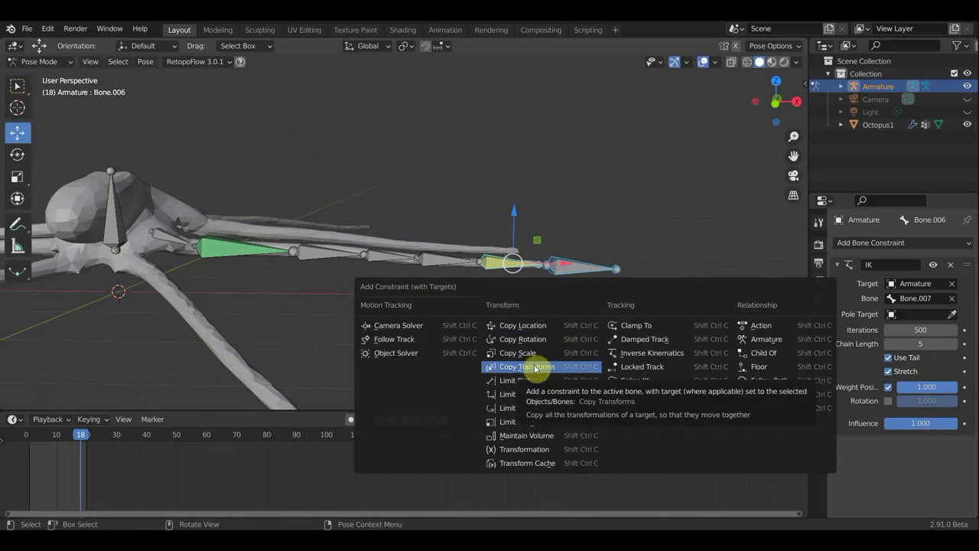
click(534, 369)
scroll(941, 489, down, 2)
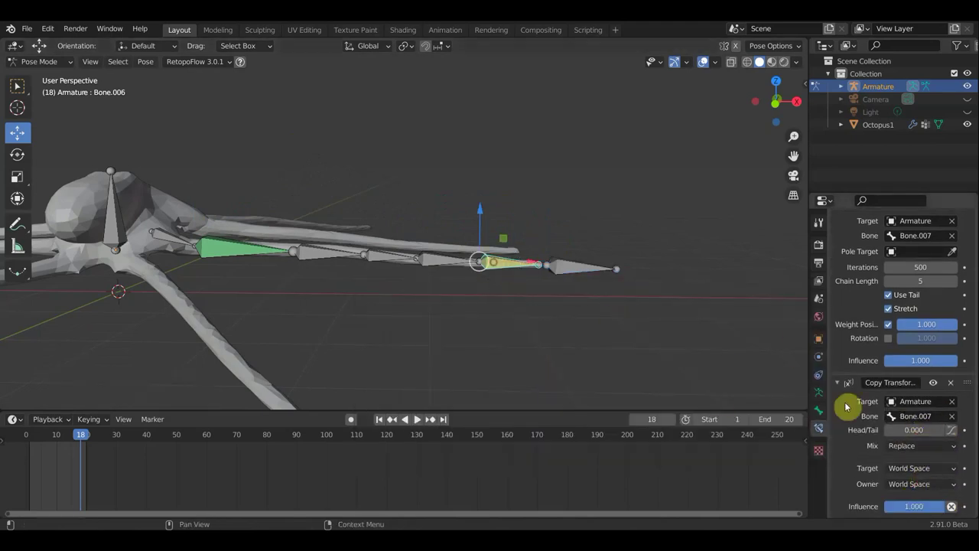
middle_drag(512, 273, 544, 267)
middle_drag(442, 262, 533, 308)
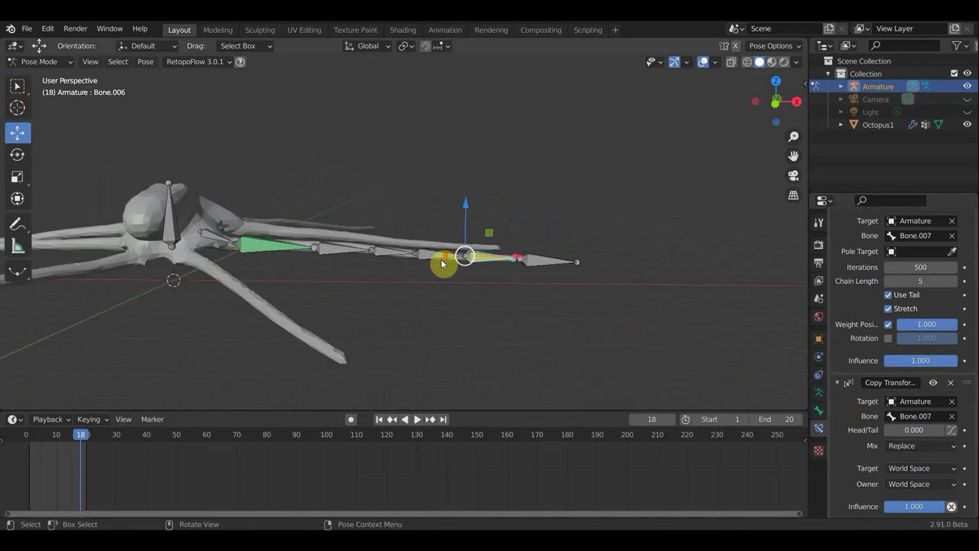
scroll(534, 308, up, 2)
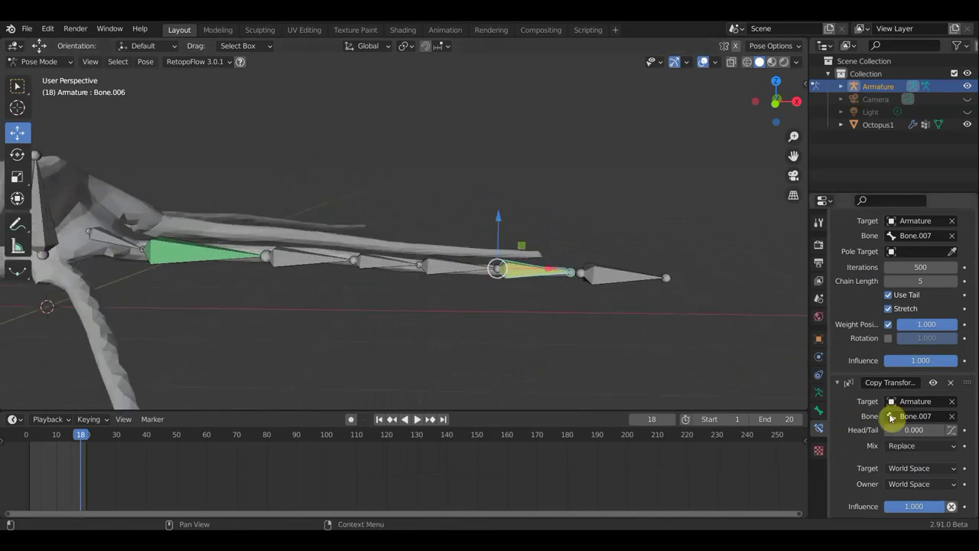
Step: Set the Copy Transforms target and owner spaces both to Local Space
click(954, 470)
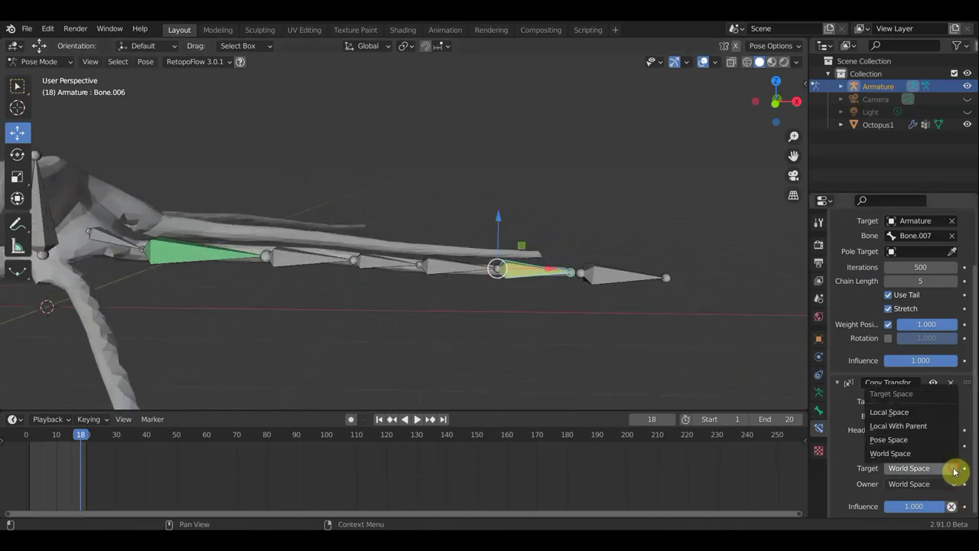
click(908, 411)
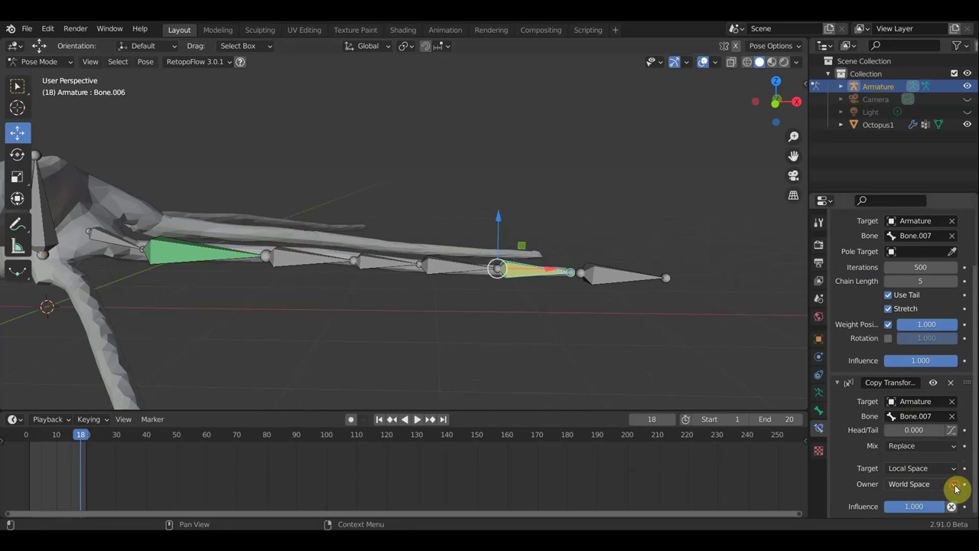
click(955, 487)
click(916, 426)
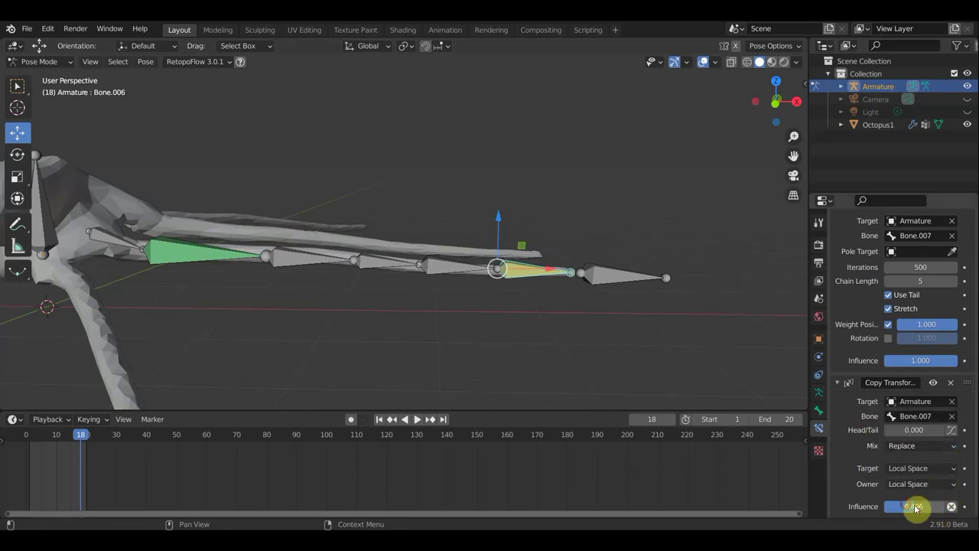
mouse_move(564, 303)
middle_down()
mouse_move(498, 314)
mouse_move(537, 319)
mouse_move(509, 313)
mouse_move(569, 308)
middle_up()
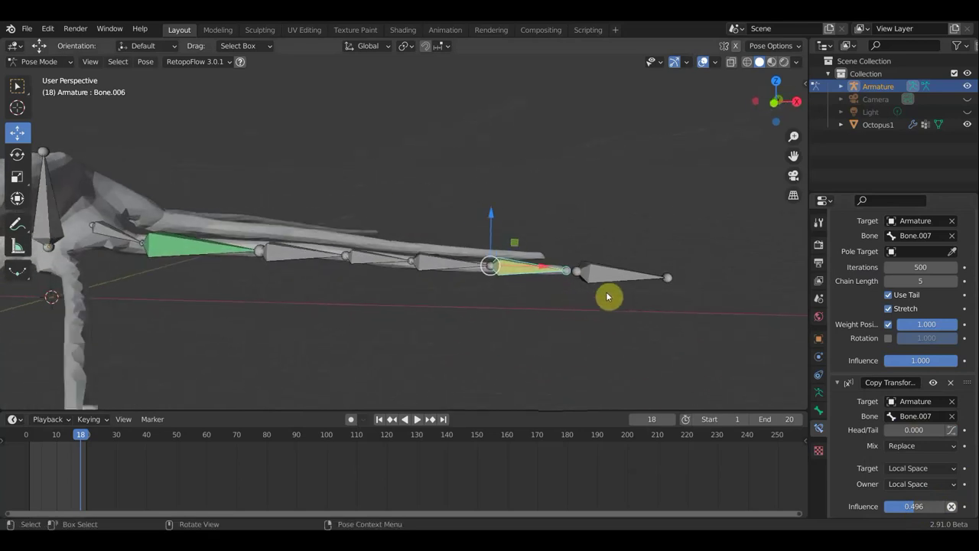
click(606, 272)
key(g)
click(534, 277)
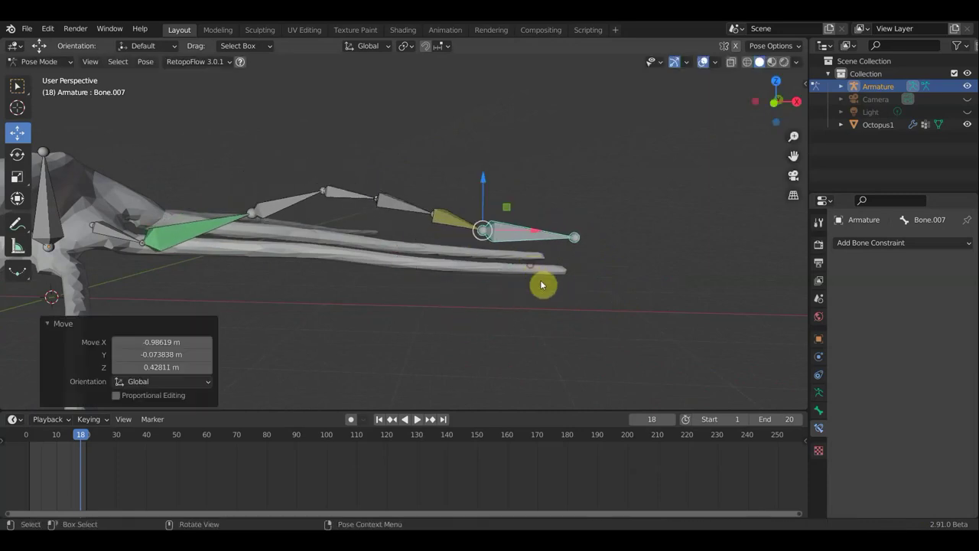
click(703, 62)
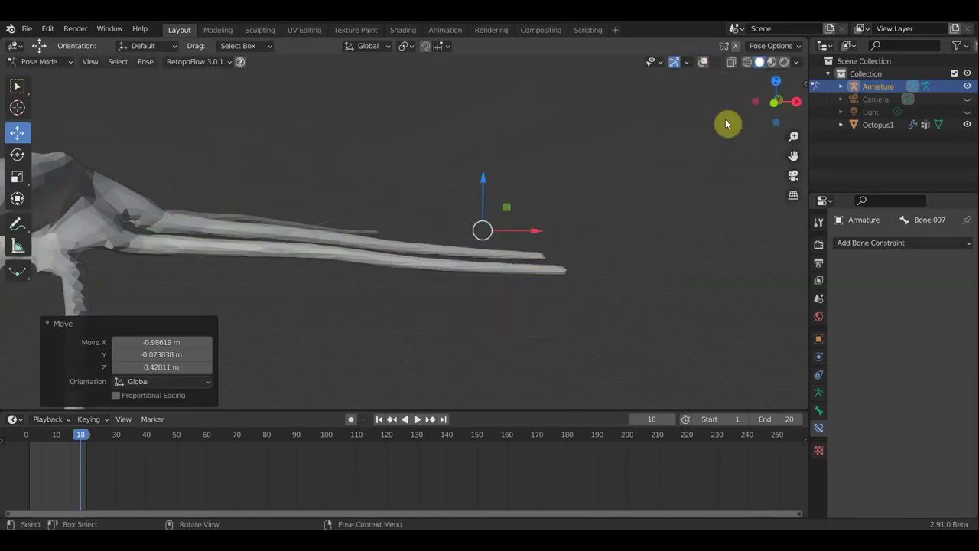
click(705, 61)
mouse_move(664, 273)
middle_down()
mouse_move(618, 286)
mouse_move(561, 332)
mouse_move(564, 322)
middle_up()
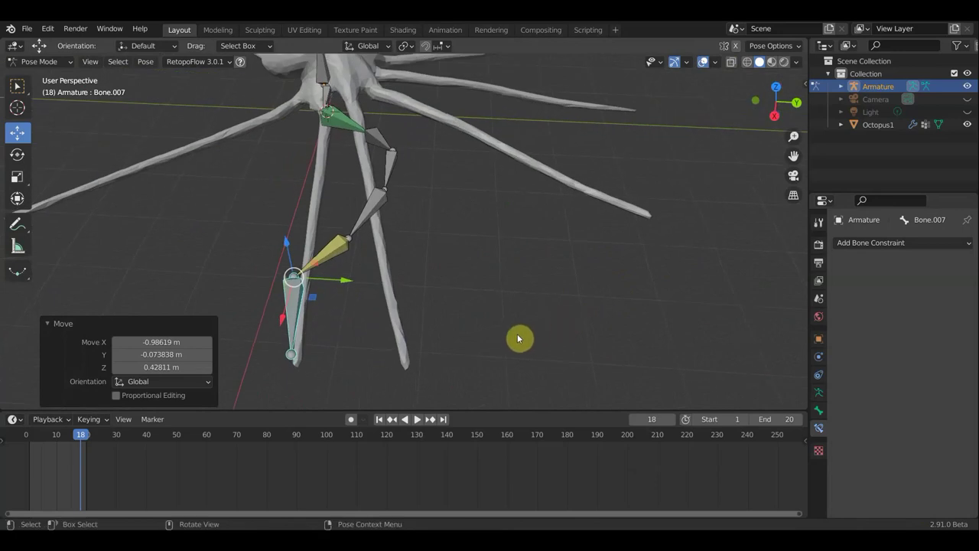
key(g)
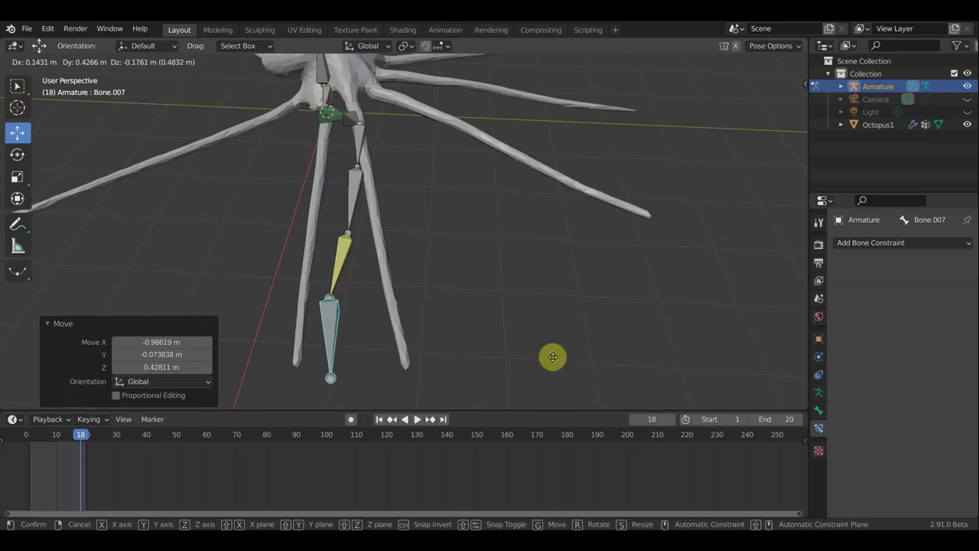
click(552, 355)
scroll(551, 364, down, 2)
mouse_move(555, 370)
middle_down()
mouse_move(686, 369)
mouse_move(721, 329)
middle_up()
key(r)
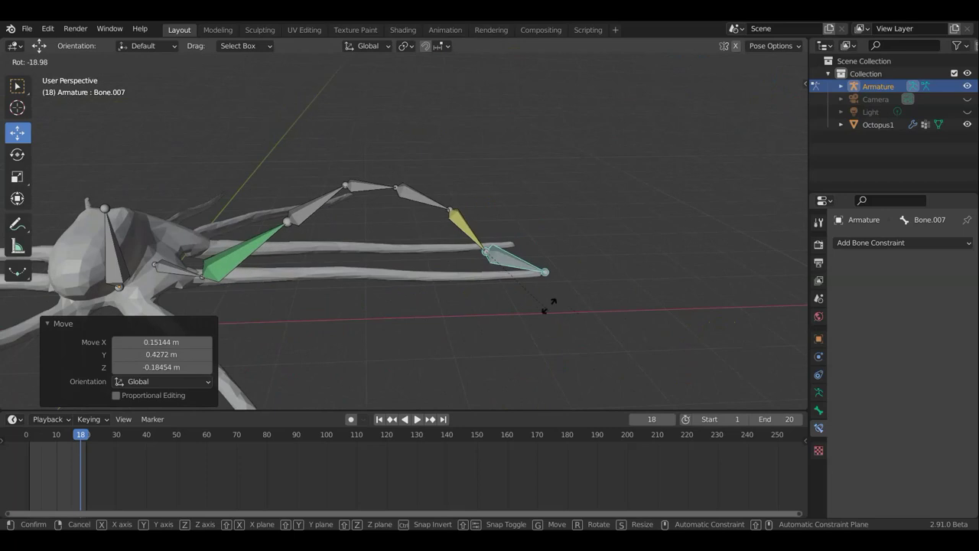
click(546, 329)
scroll(580, 319, up, 2)
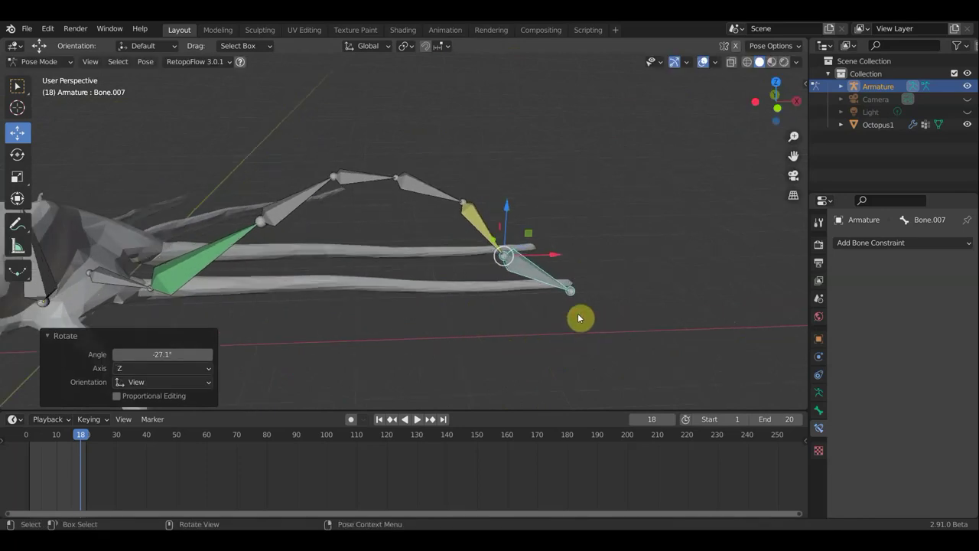
key(ctrl+z)
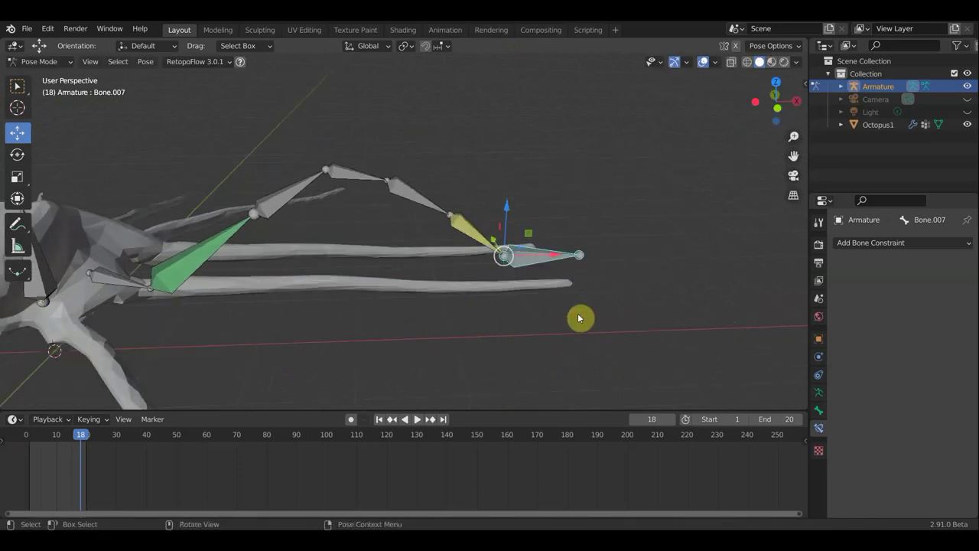
key(ctrl+z)
key(ctrl+z)
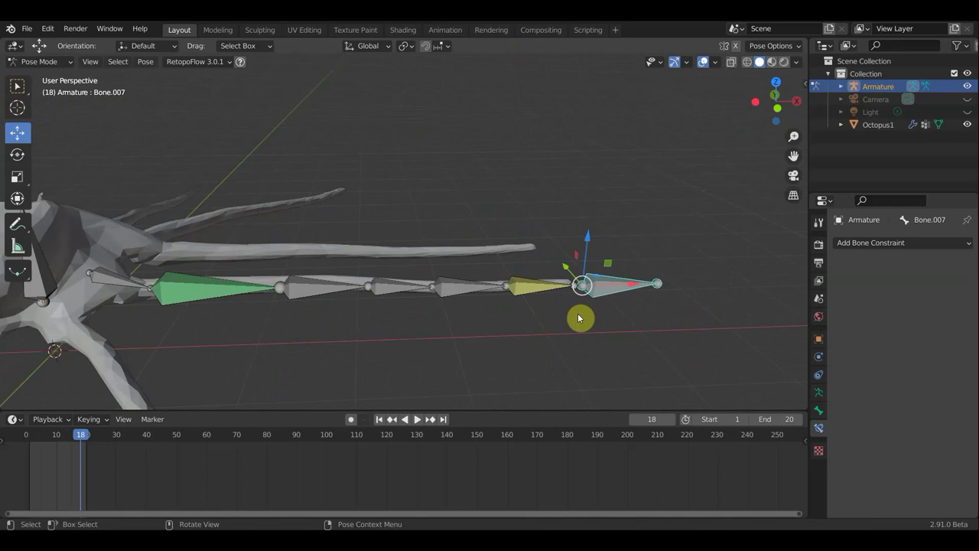
click(399, 288)
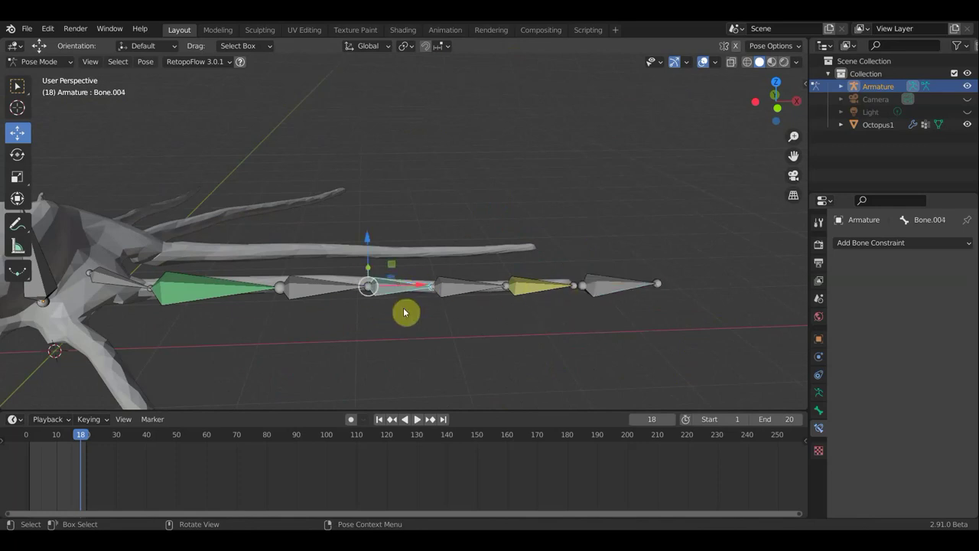
Step: With Bone.005 selected, set the armature's viewport Display As to B-Bone
click(461, 290)
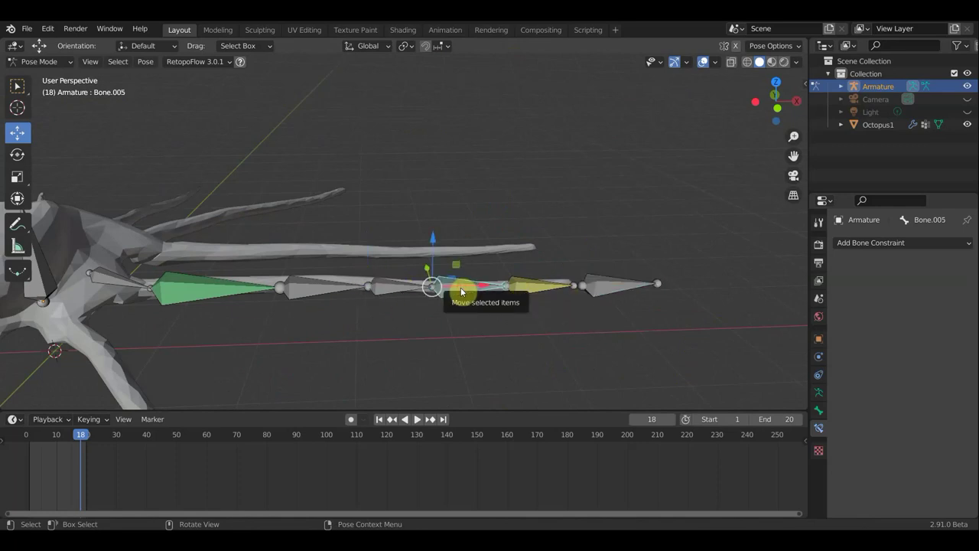
click(819, 393)
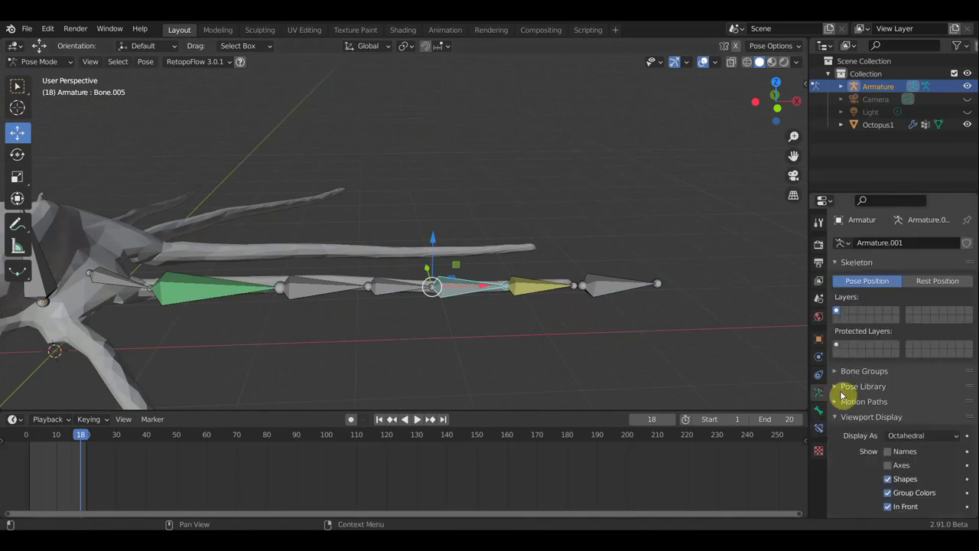
click(946, 438)
click(906, 393)
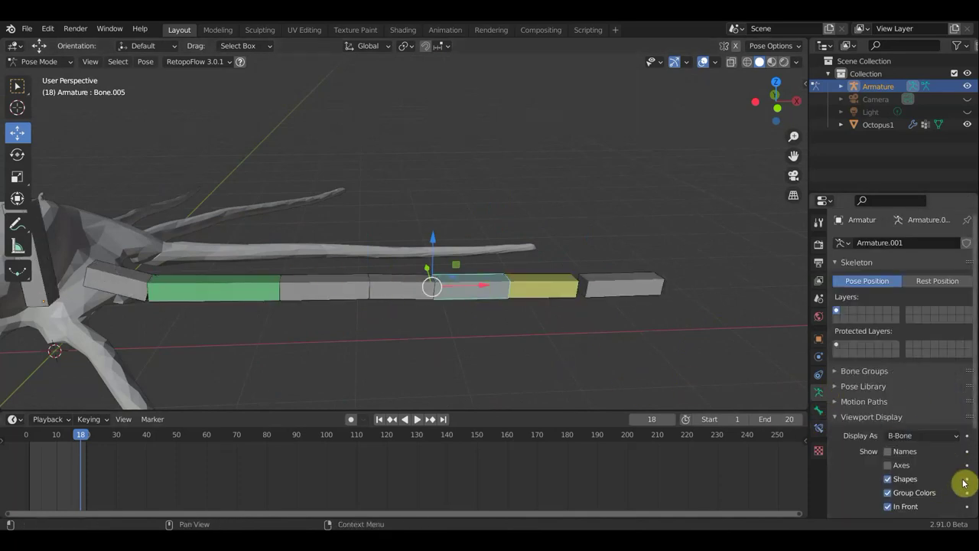
scroll(864, 405, down, 3)
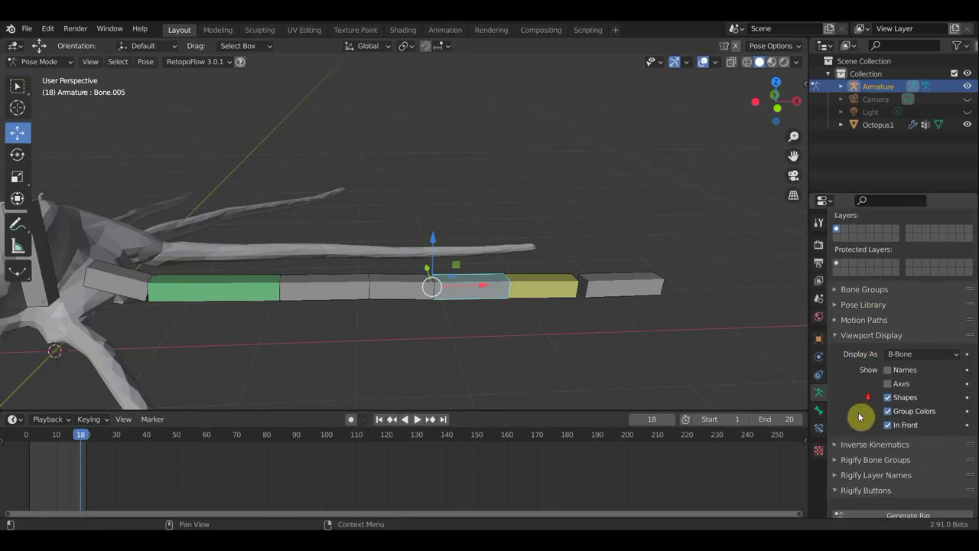
click(820, 428)
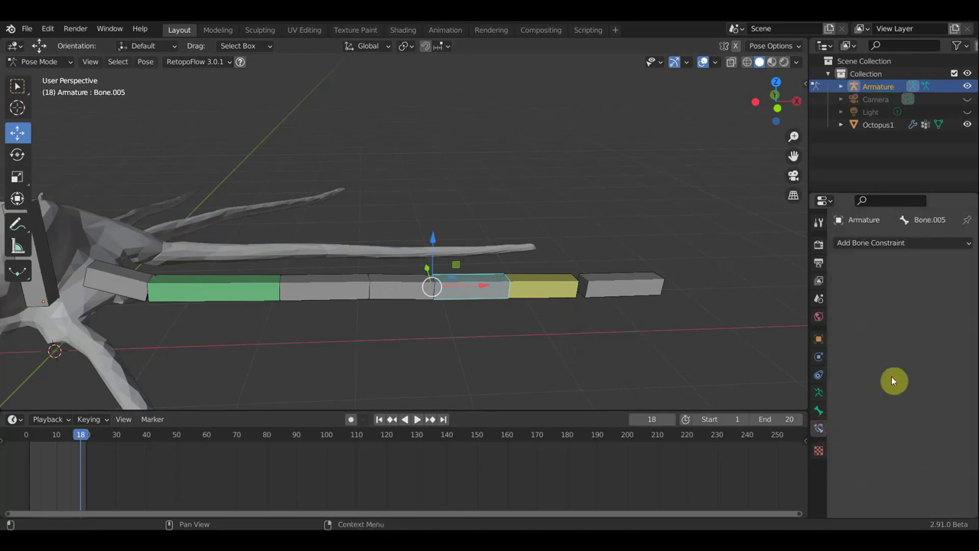
Step: Raise the Bendy Bones segment counts on Bone.004 and Bone.003
click(816, 413)
scroll(925, 398, down, 5)
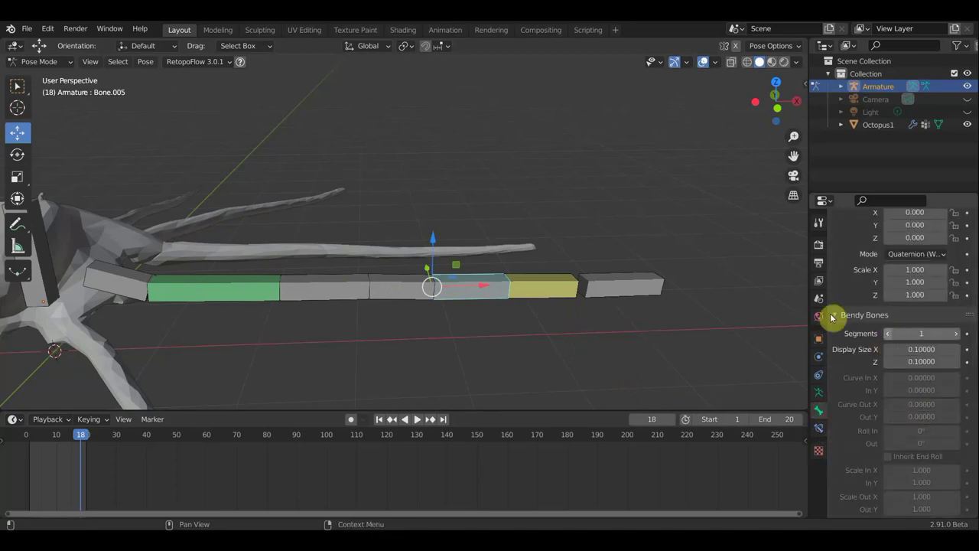
mouse_move(964, 344)
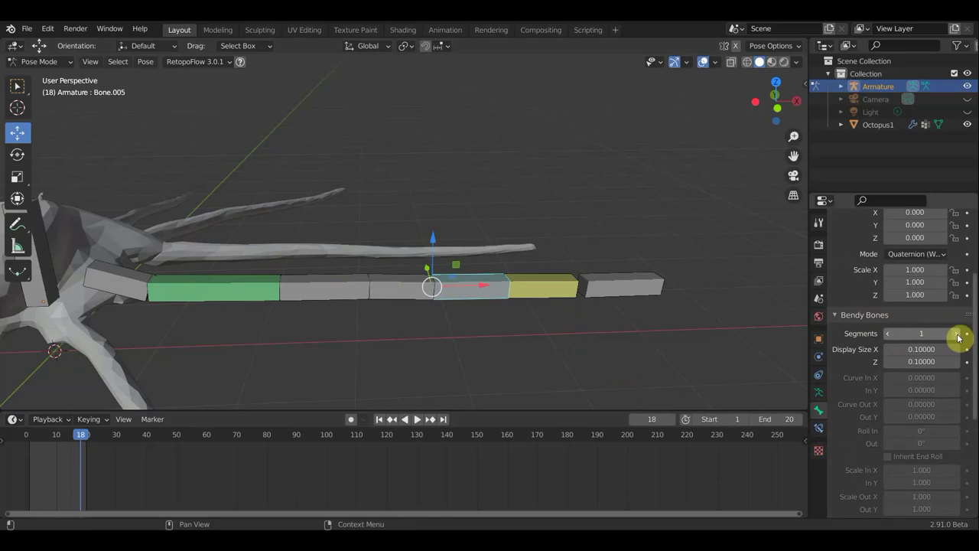
click(956, 334)
click(956, 334)
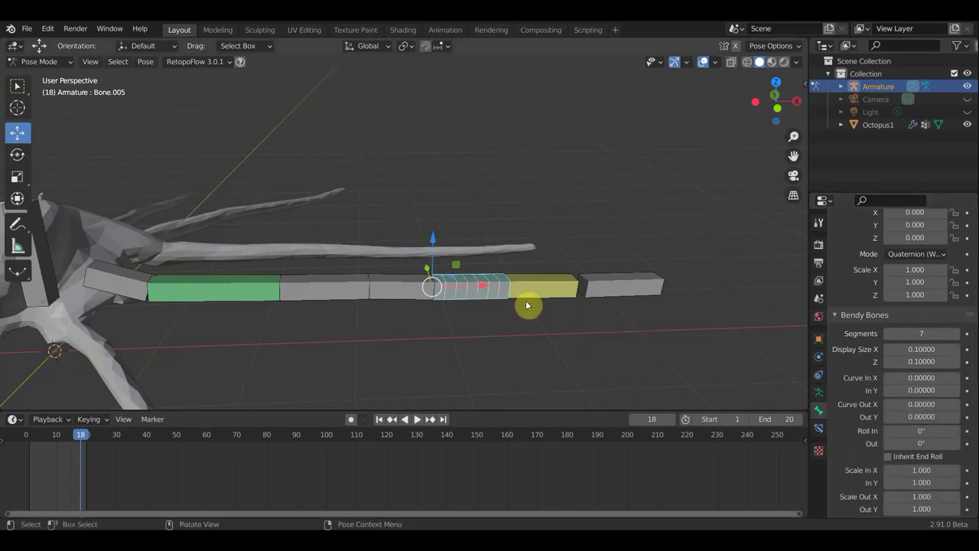
click(385, 290)
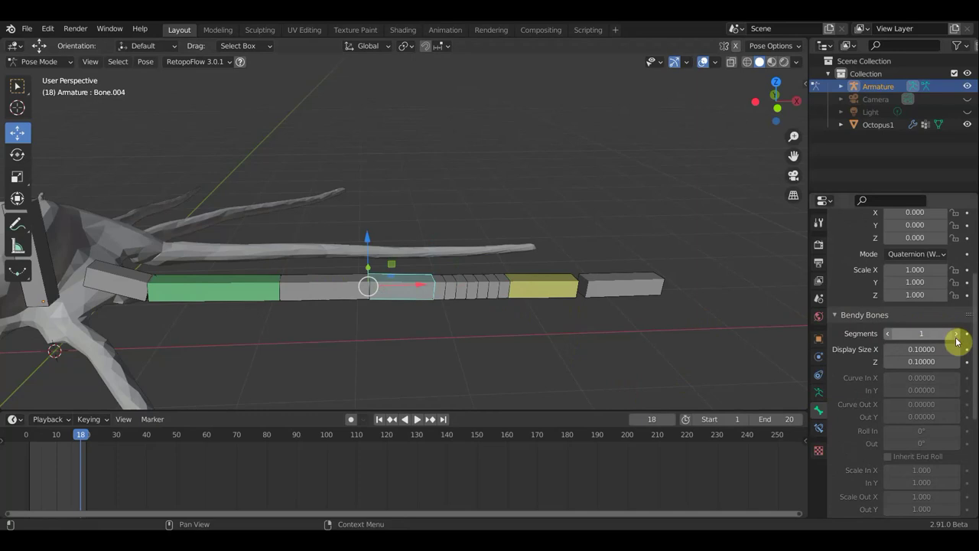
click(956, 334)
click(955, 334)
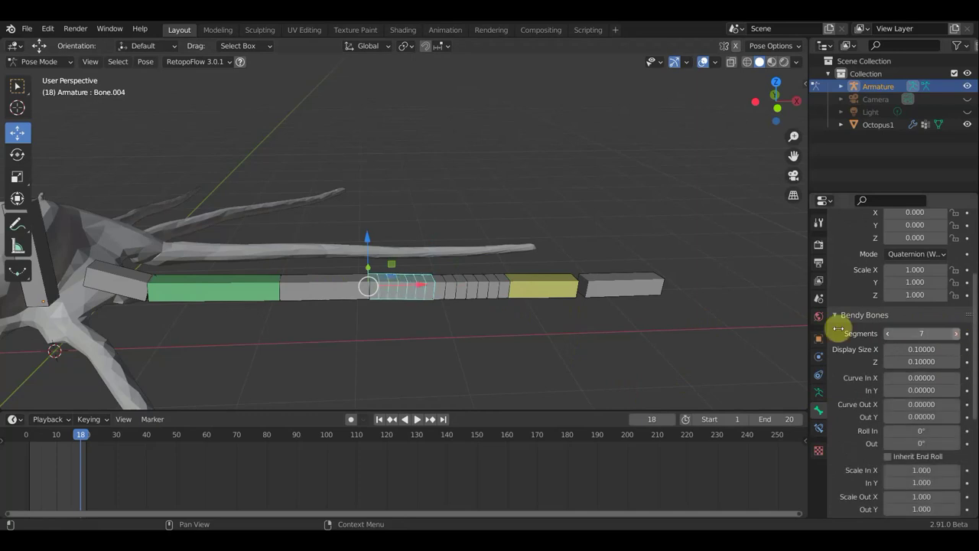
click(332, 291)
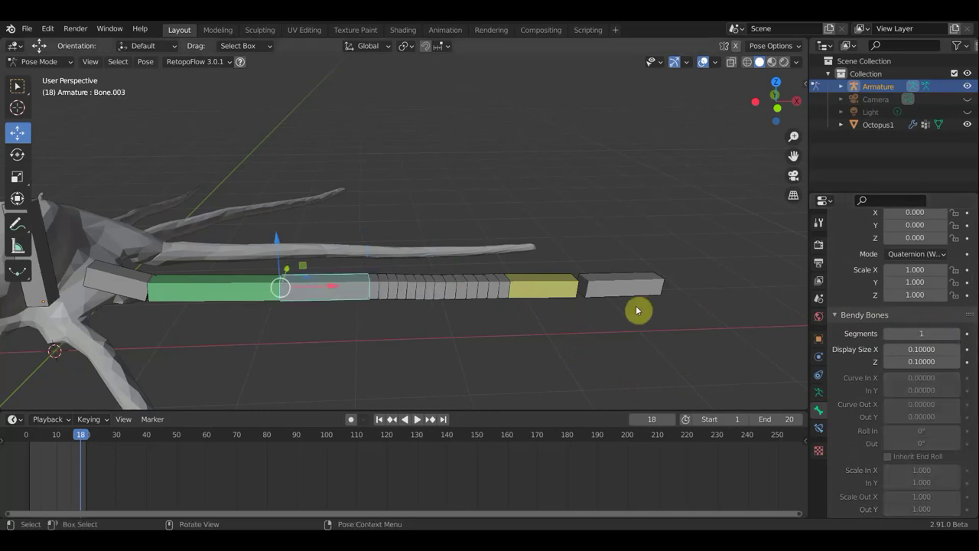
click(957, 334)
click(957, 334)
click(956, 334)
click(956, 334)
Step: Bring Bone.002 up to 10 bendy-bone segments, staying in Pose Mode
click(229, 289)
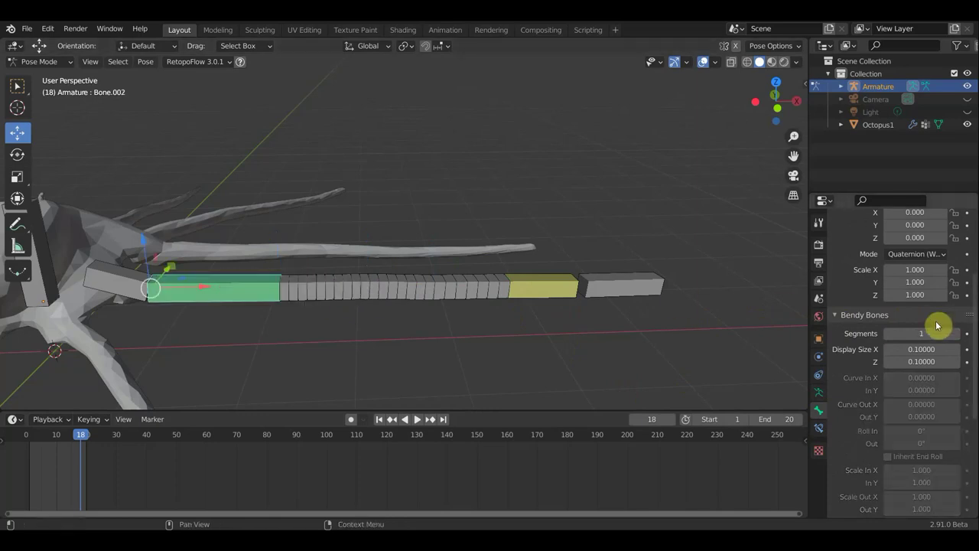
click(957, 334)
click(957, 334)
click(957, 333)
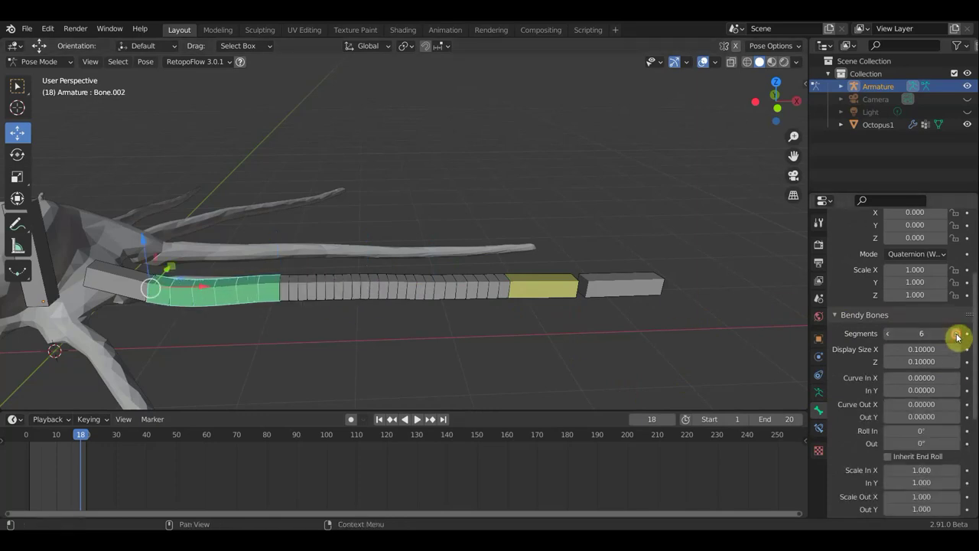
click(957, 334)
click(956, 334)
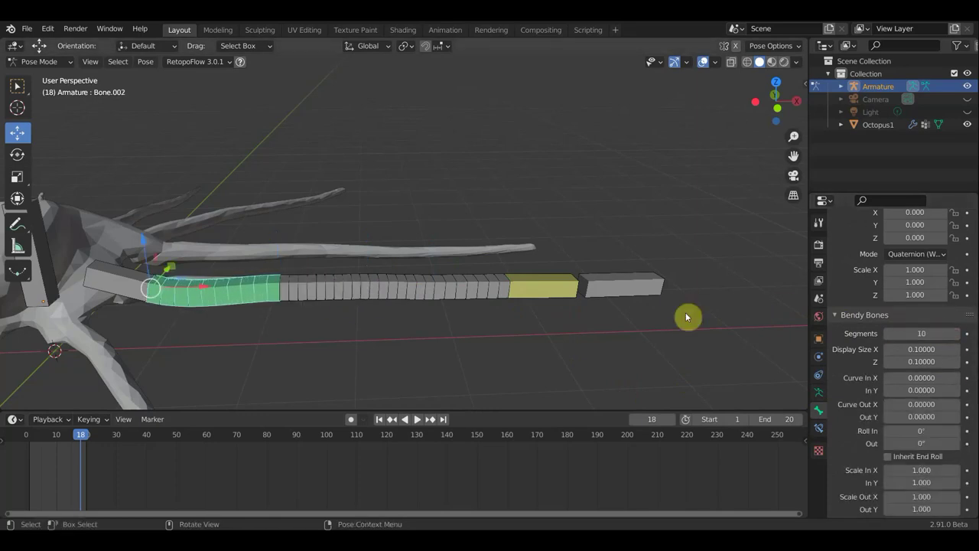
click(51, 63)
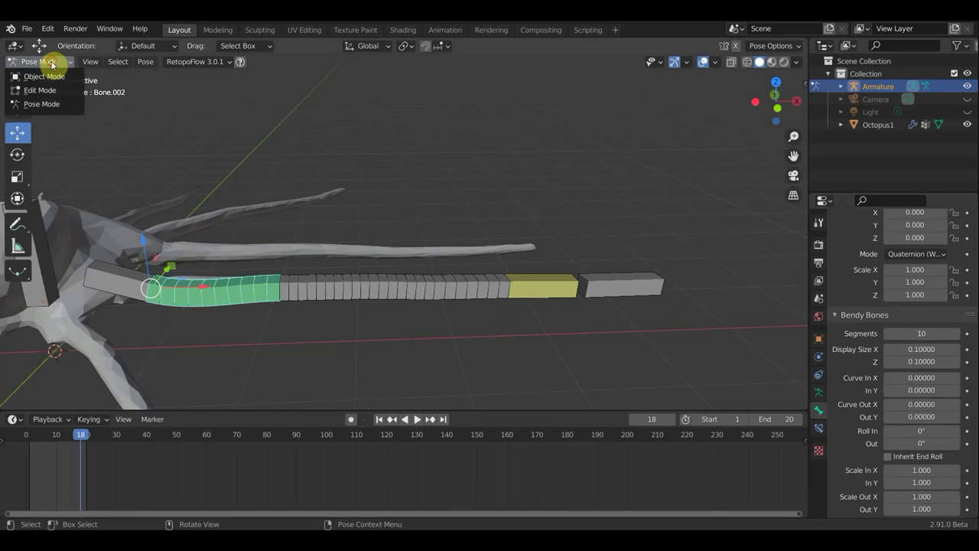
click(49, 103)
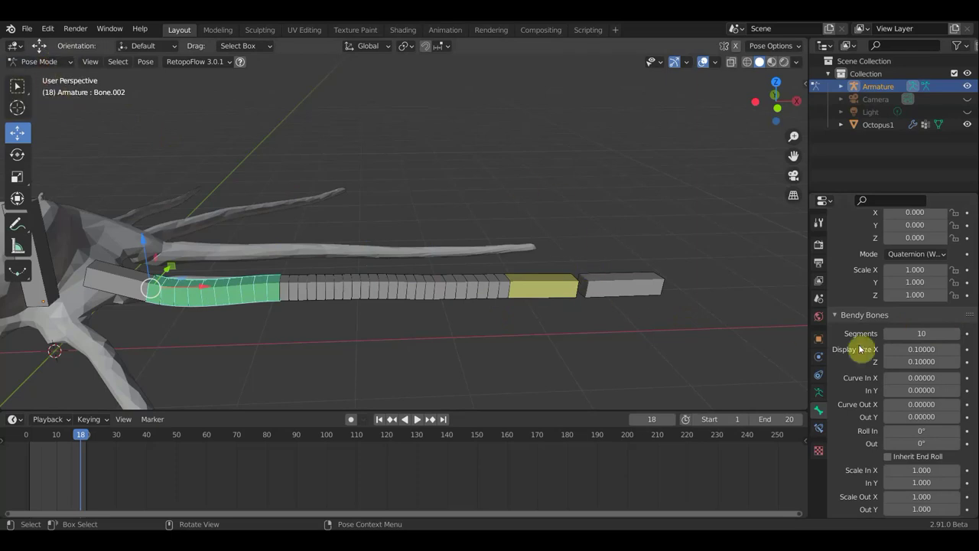
click(821, 396)
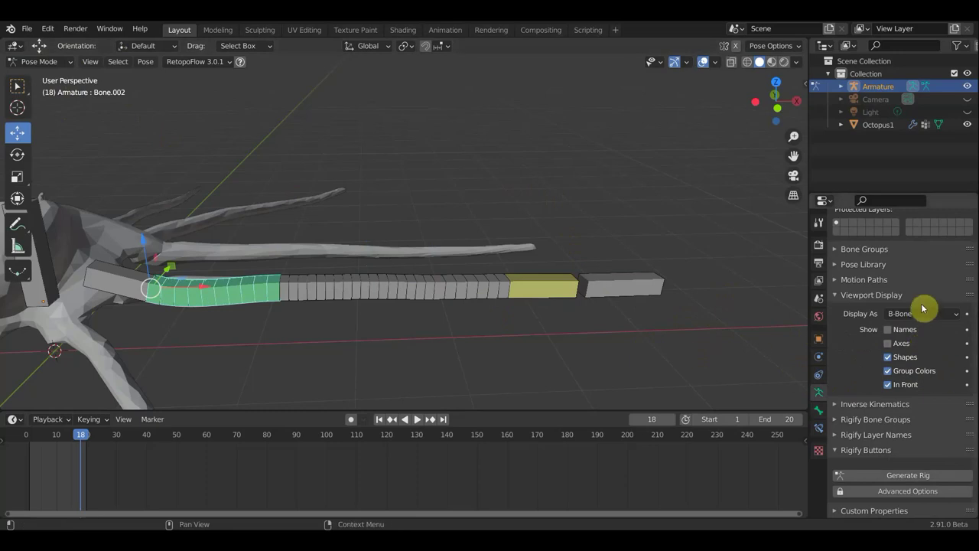
Step: Set the armature's bone display to Octahedral and switch to front orthographic view
click(923, 311)
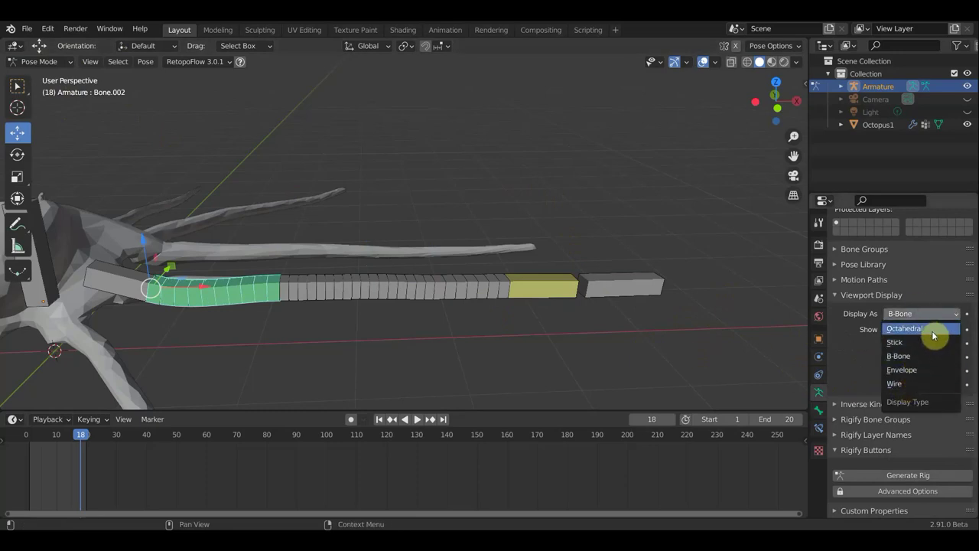
click(922, 329)
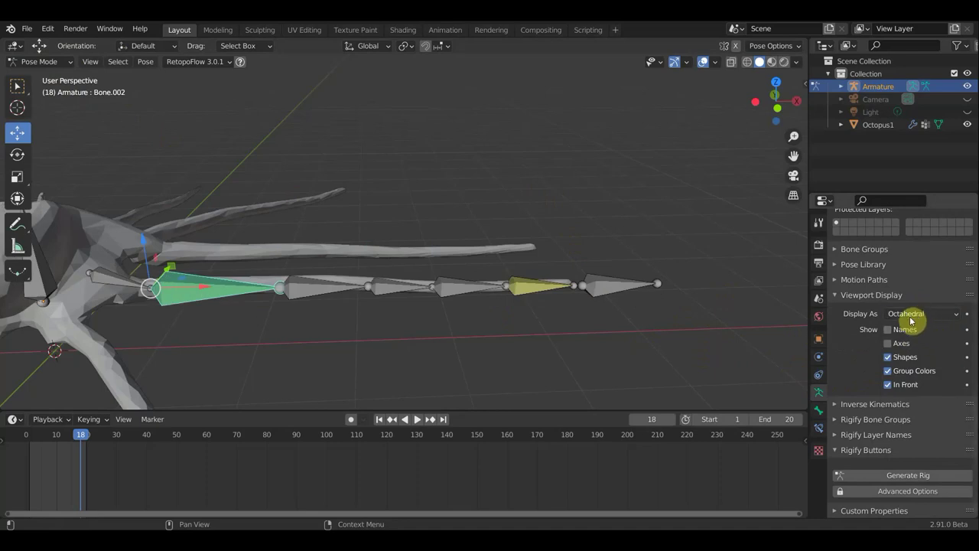
click(910, 321)
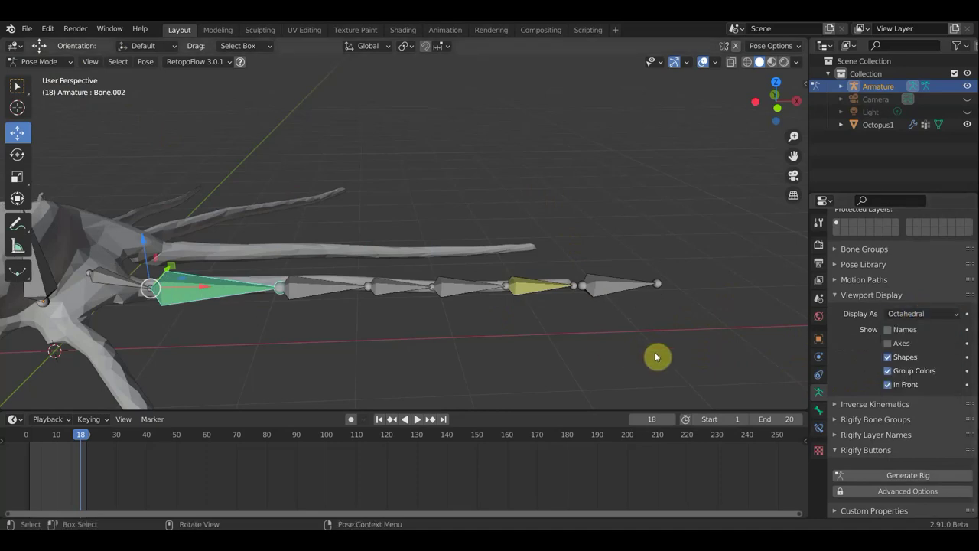
key(KP_1)
Step: Move the end bone Bone.007 about 0.1 m so the tentacle chain follows
scroll(528, 314, up, 1)
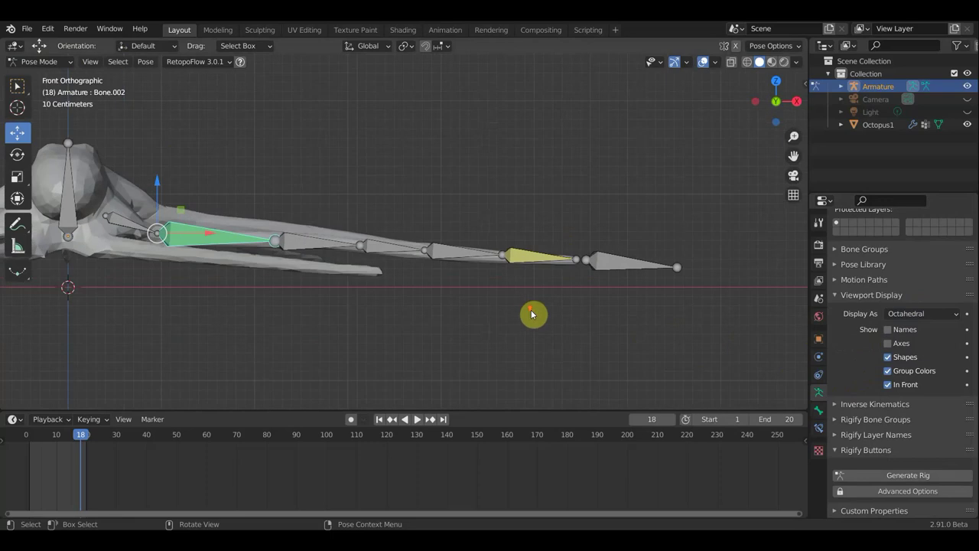
click(625, 264)
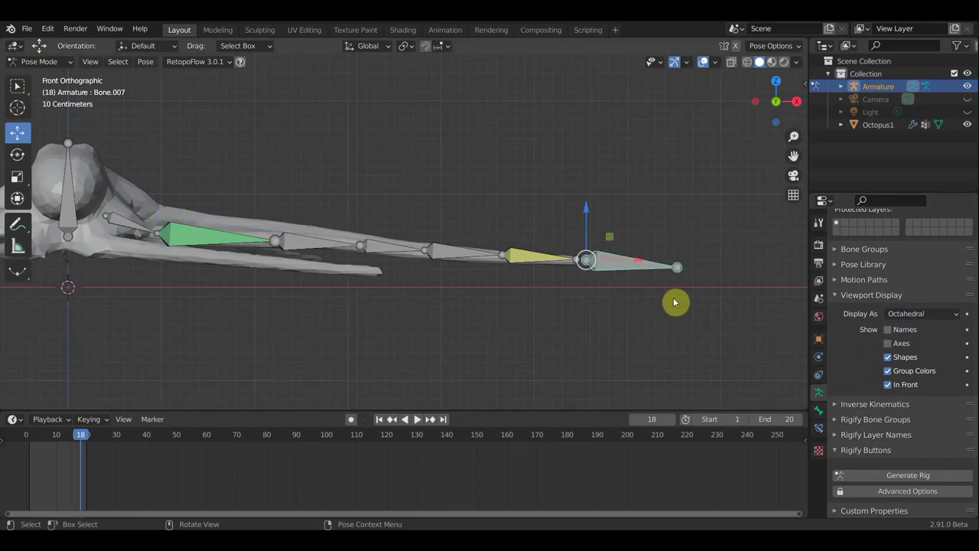
key(g)
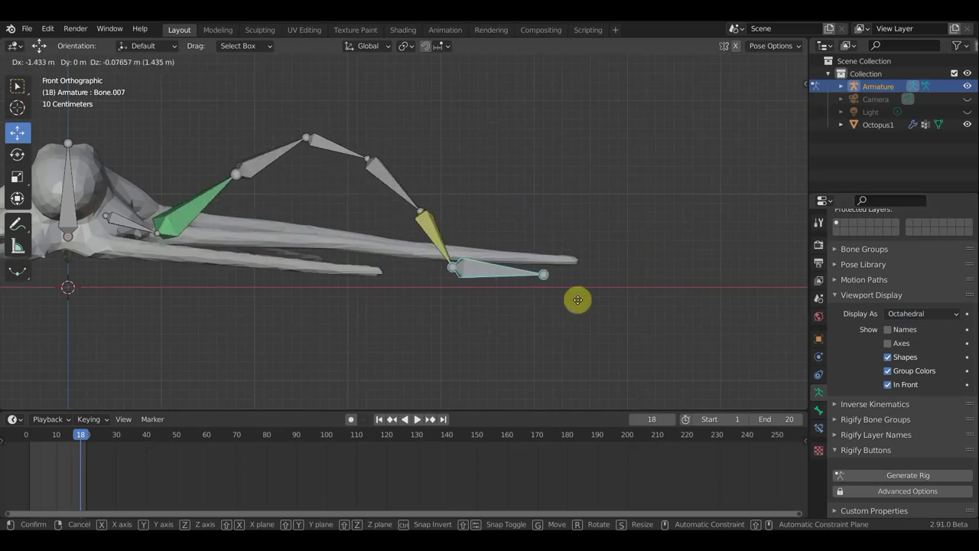
click(657, 294)
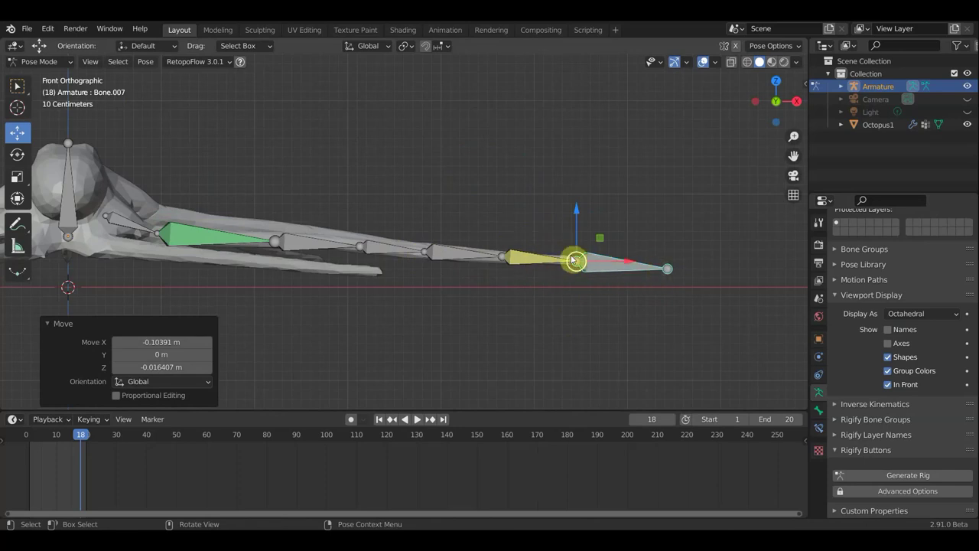
click(502, 257)
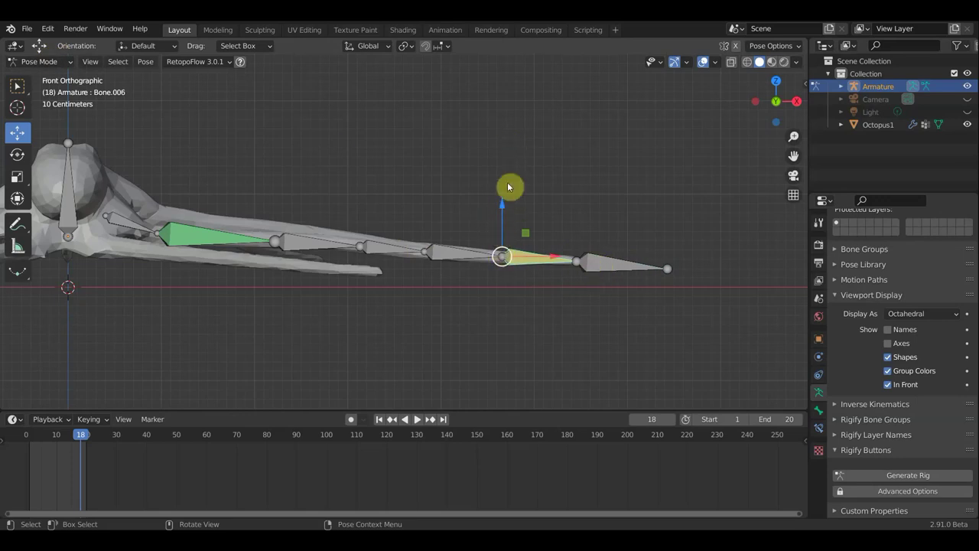
mouse_move(595, 277)
middle_down()
mouse_move(583, 375)
mouse_move(620, 378)
mouse_move(638, 247)
middle_up()
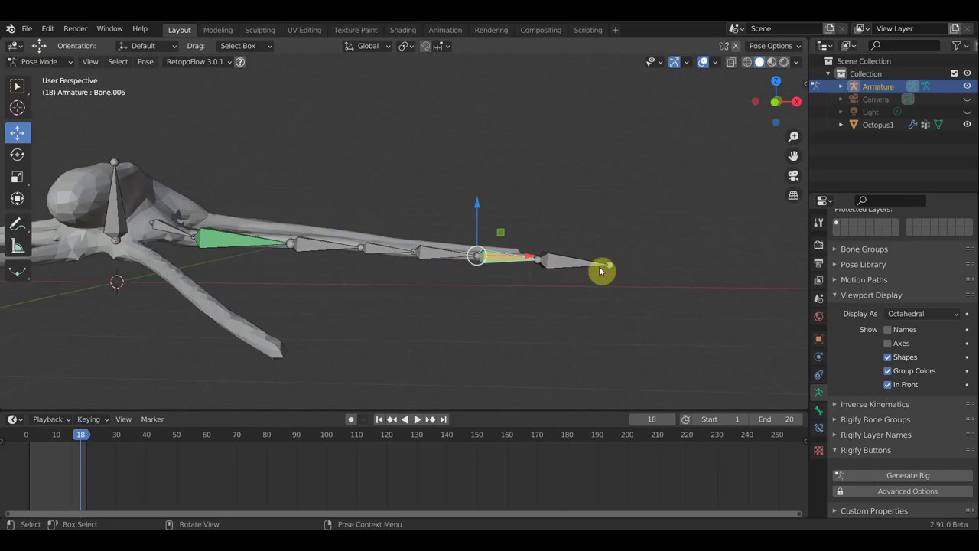
Step: Cycle the armature through Edit and Object Mode and back to Pose Mode
scroll(585, 275, down, 2)
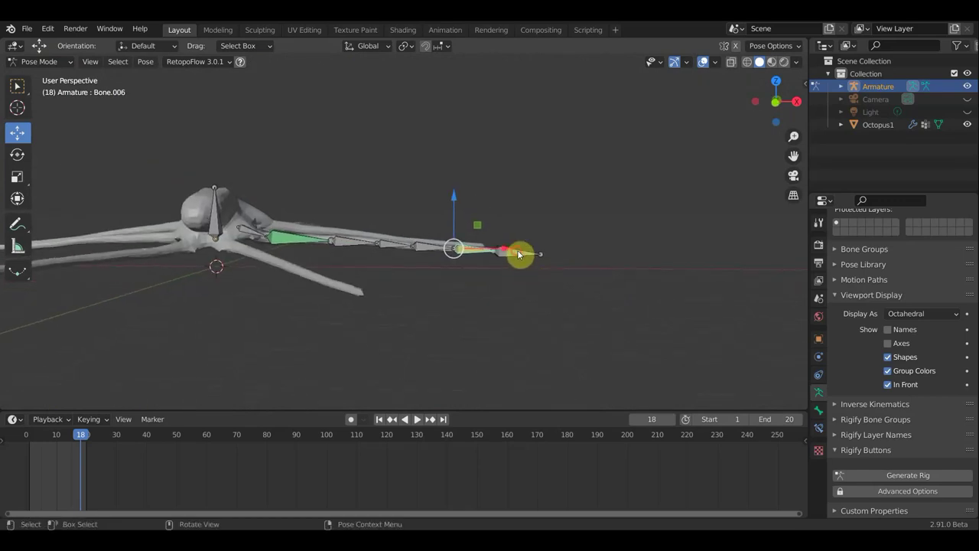
click(46, 61)
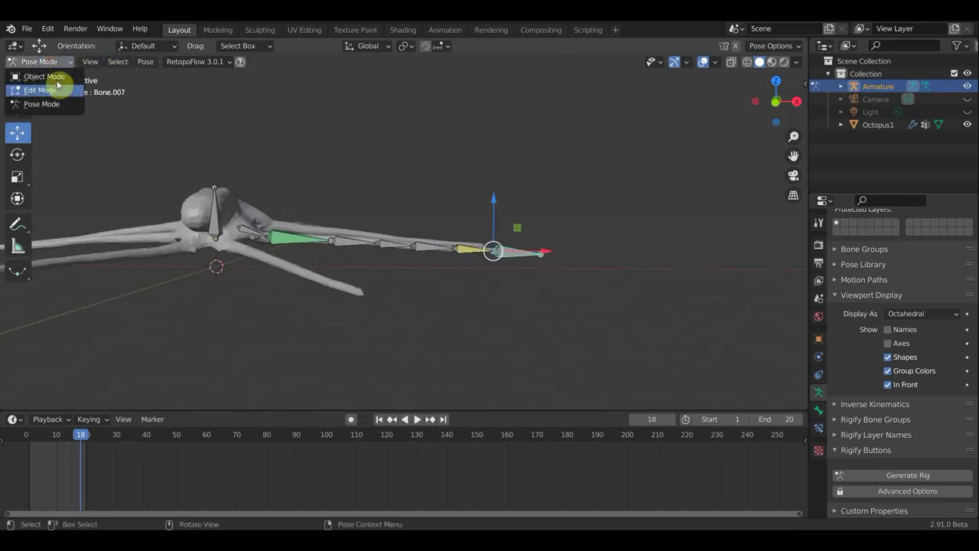
click(49, 89)
scroll(461, 260, up, 2)
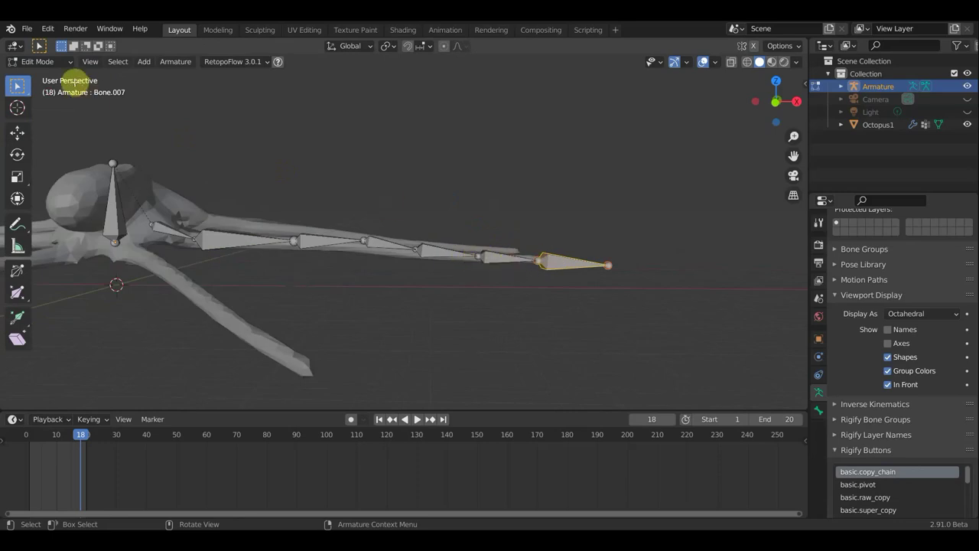
click(42, 61)
click(46, 77)
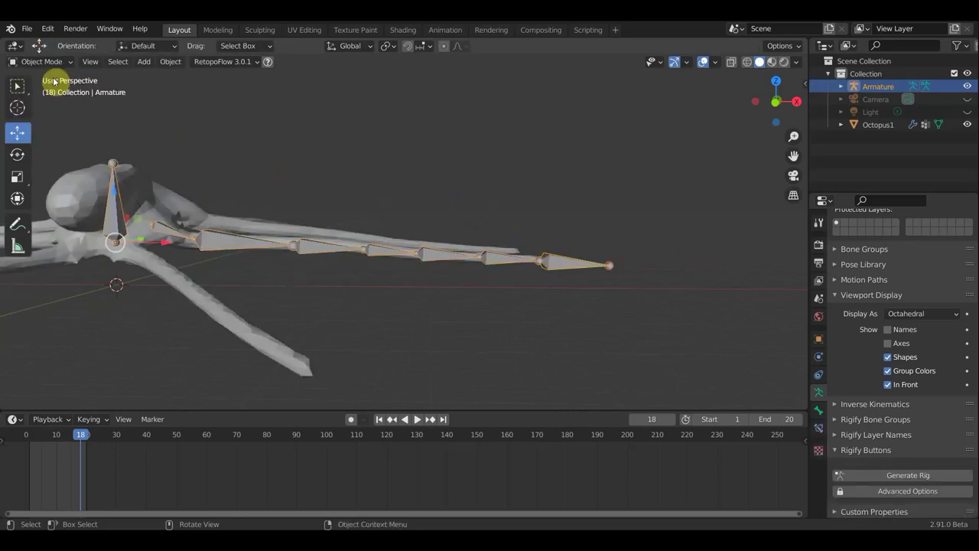
click(47, 63)
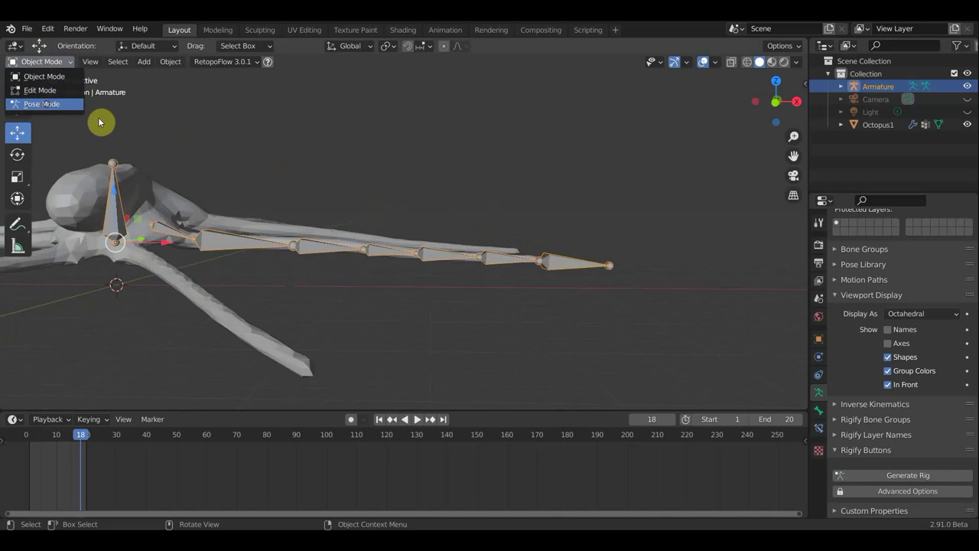
click(48, 102)
Step: Delete Bone.006's IK and Copy Transforms constraints and Bone.002's Copy Location constraint
click(505, 260)
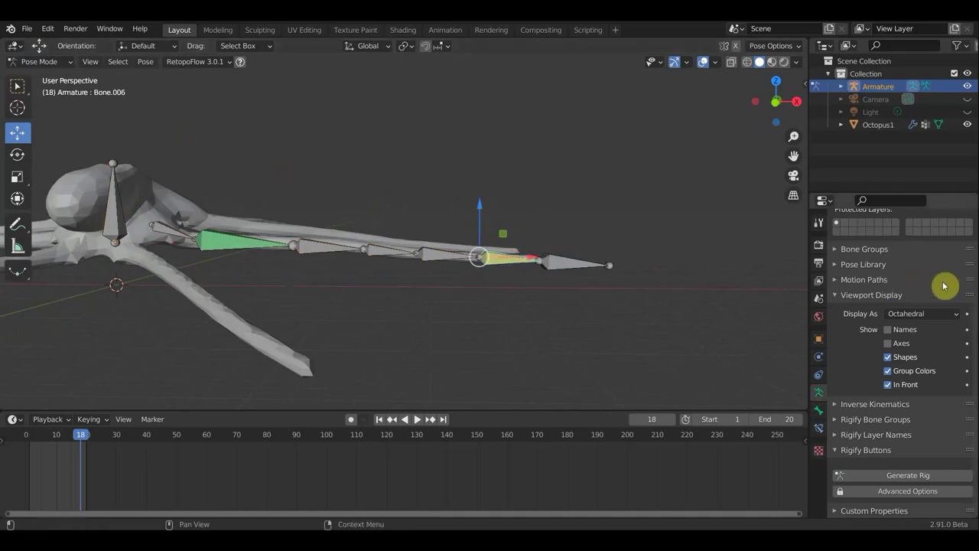
click(819, 429)
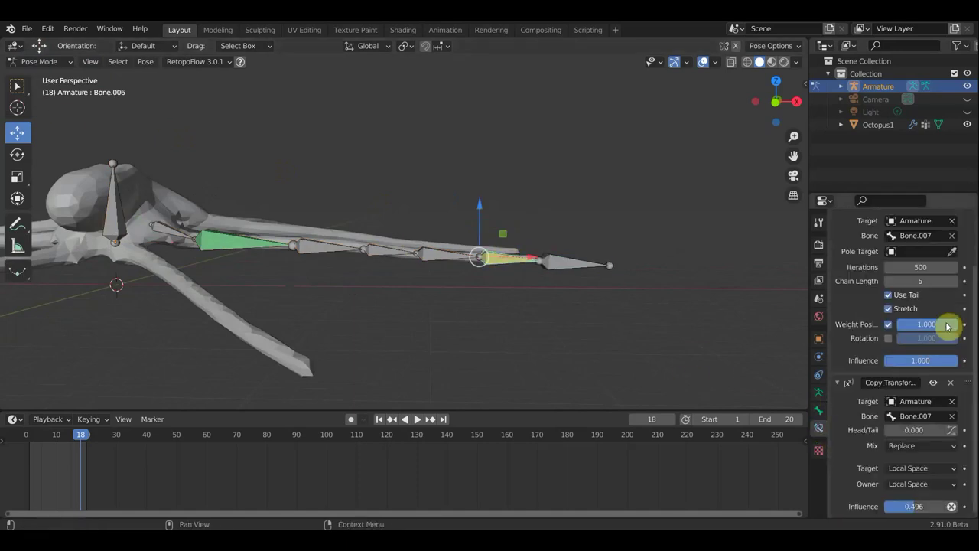
scroll(955, 327, up, 2)
click(952, 265)
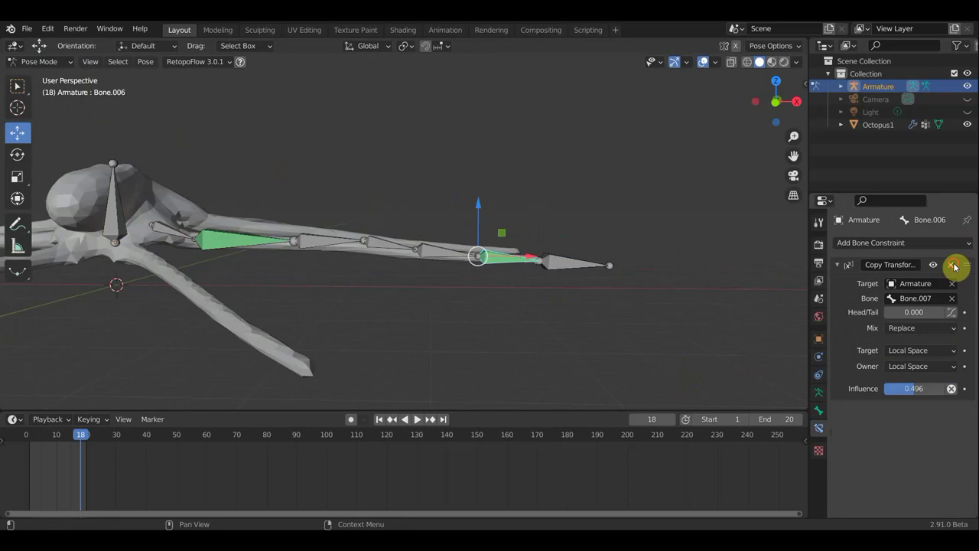
click(952, 264)
key(ctrl+z)
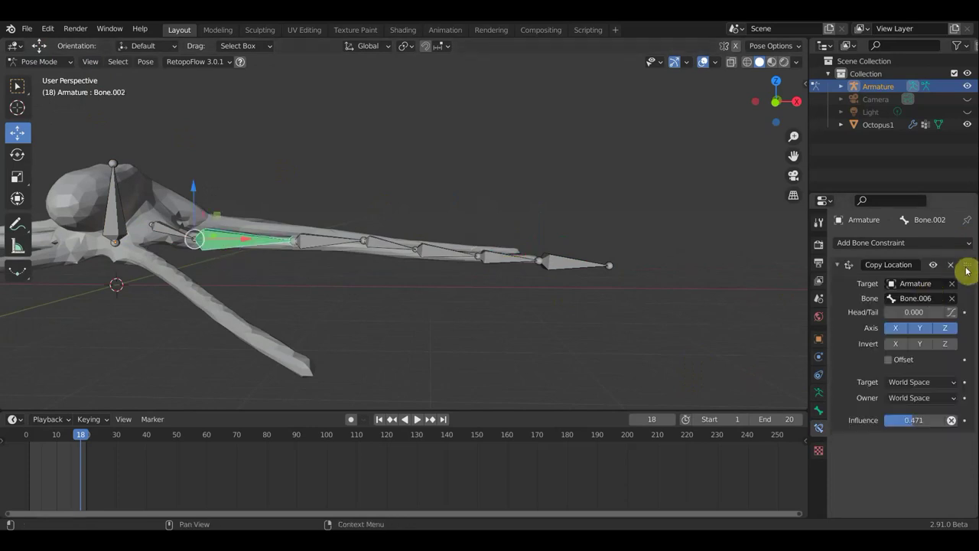
click(954, 267)
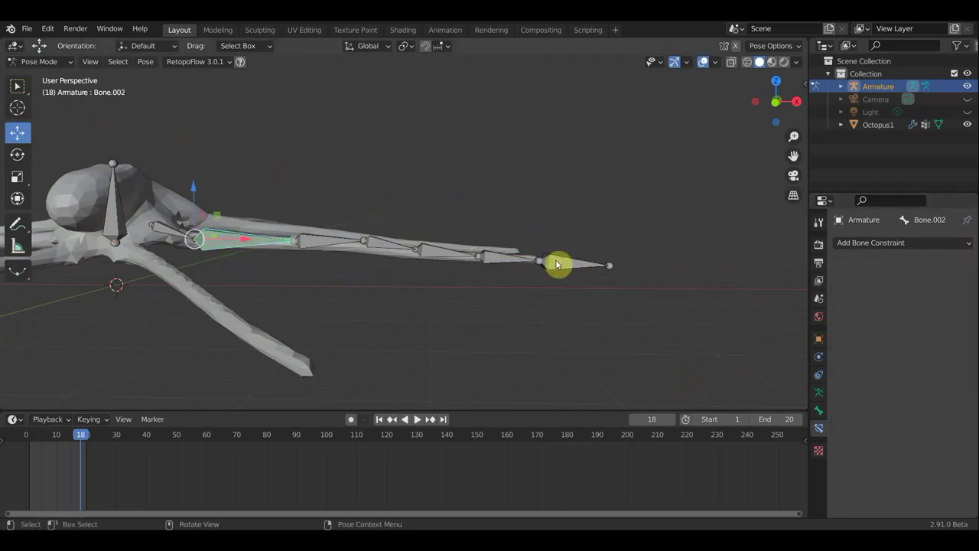
Step: In Edit Mode, extrude upright Bone.008 from Bone.004, clear its parent, and delete the end bone
click(40, 61)
click(43, 91)
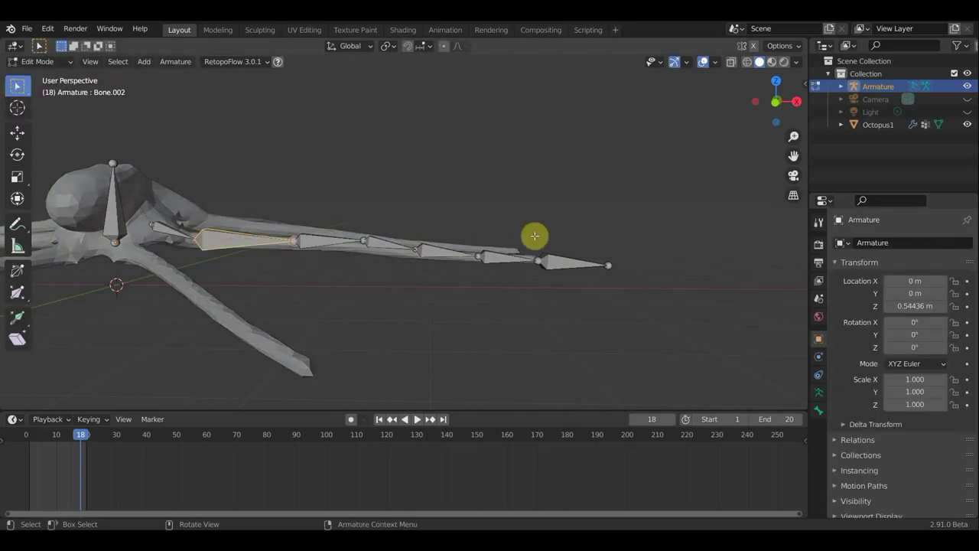
click(422, 251)
key(e)
click(439, 197)
key(alt+p)
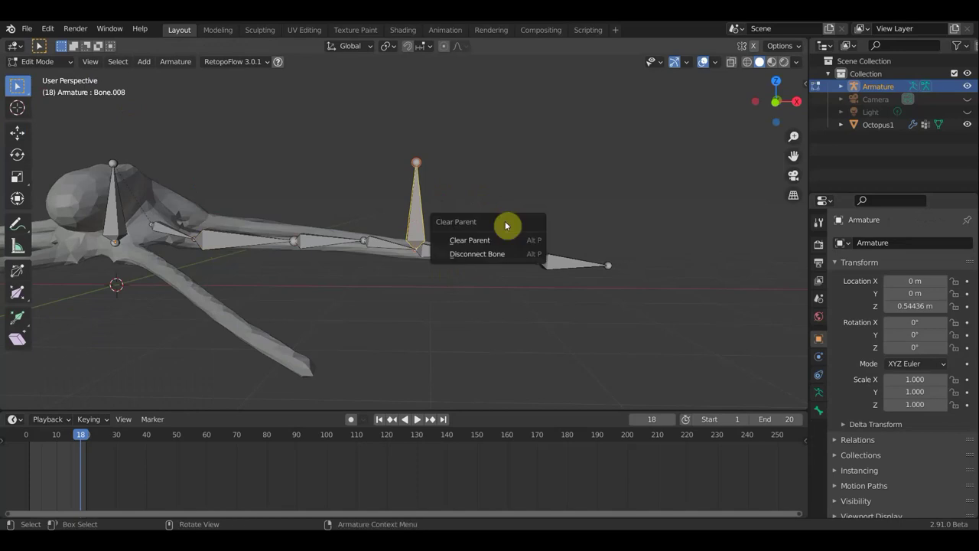
click(491, 240)
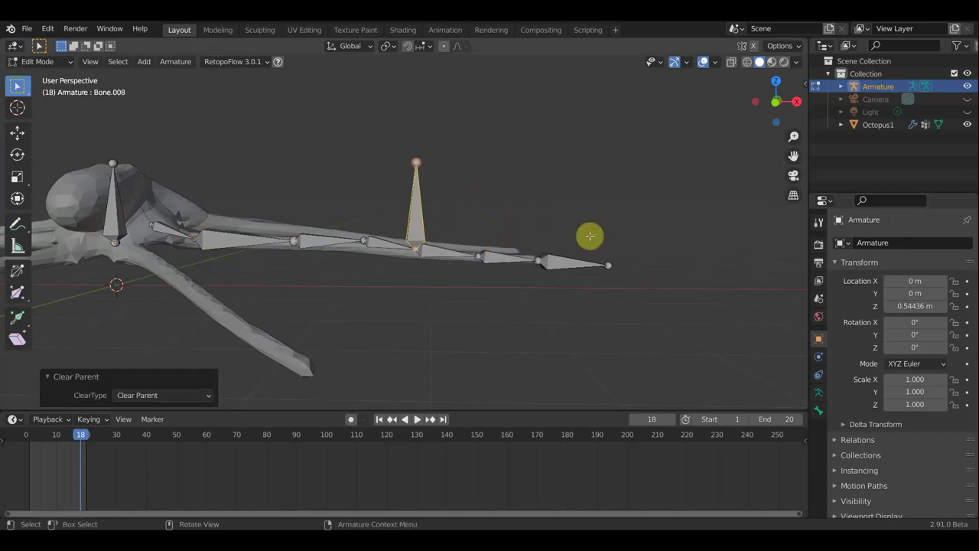
click(563, 269)
key(x)
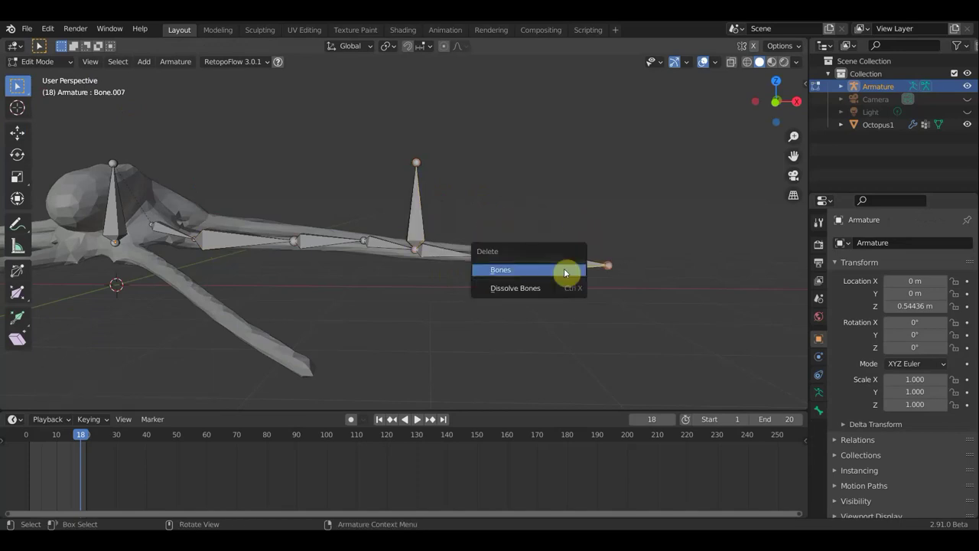
click(564, 270)
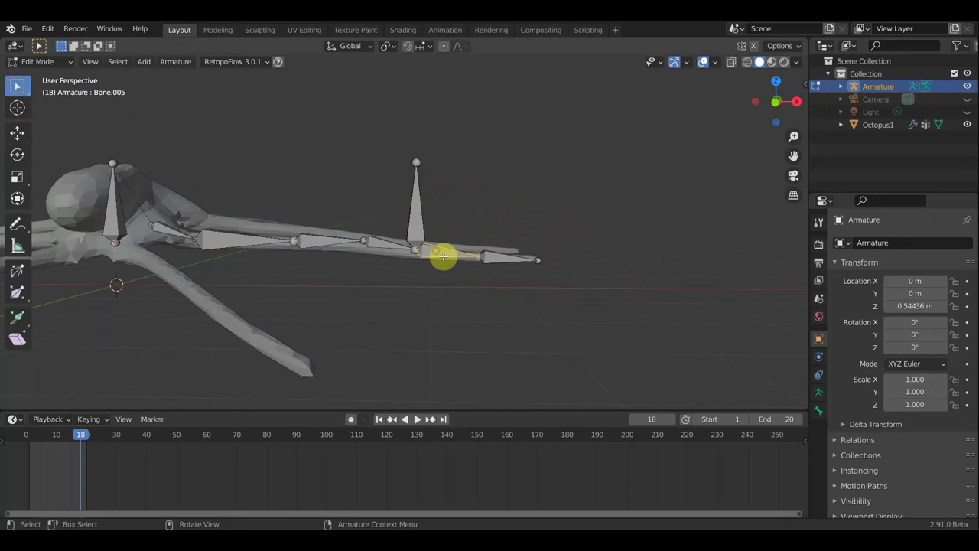
Step: Parent Bone.005 to Bone.008 with Keep Offset and return to Pose Mode
shift+click(416, 218)
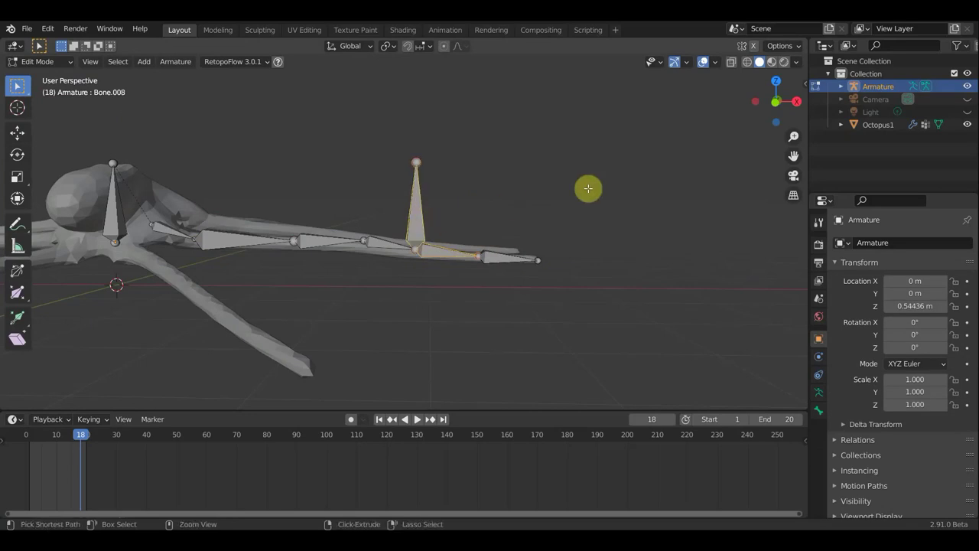
key(ctrl+p)
click(590, 190)
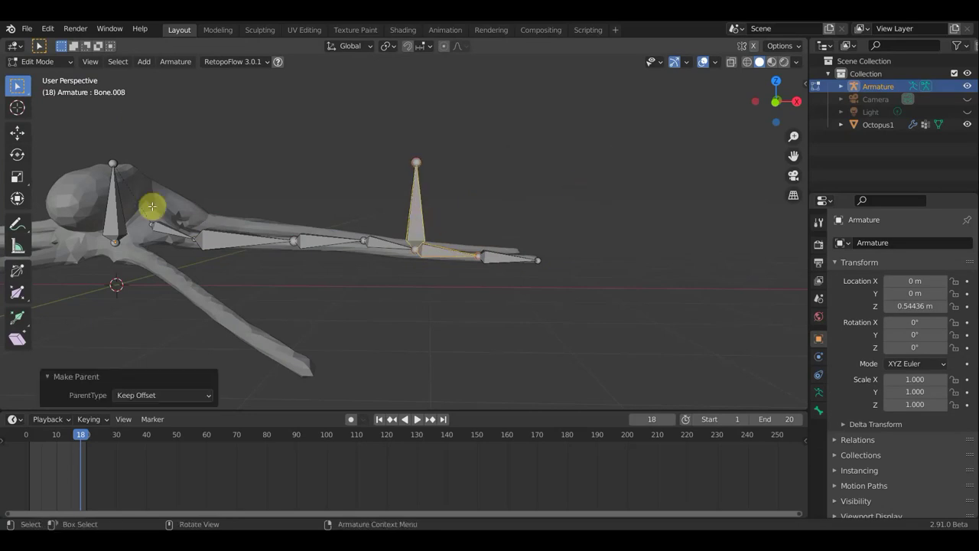
click(46, 62)
click(44, 106)
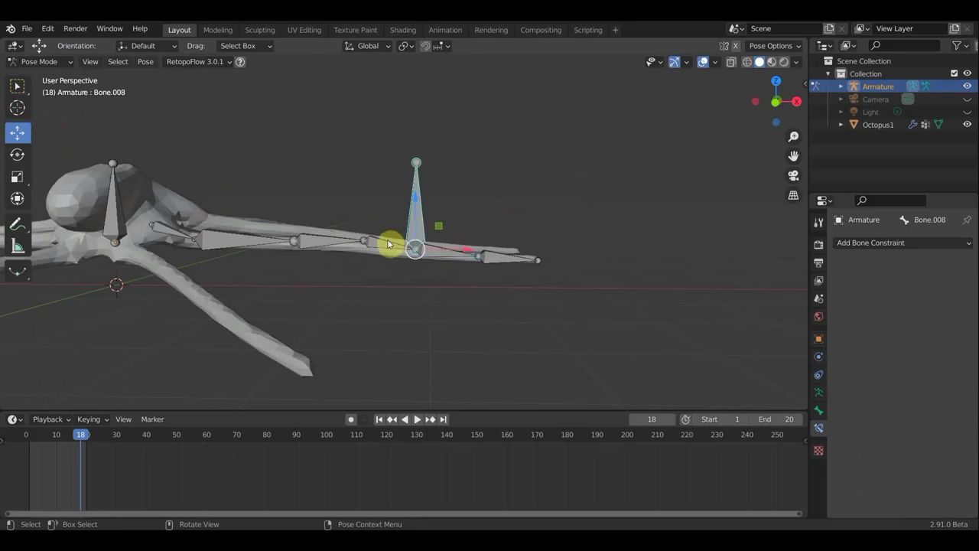
click(414, 241)
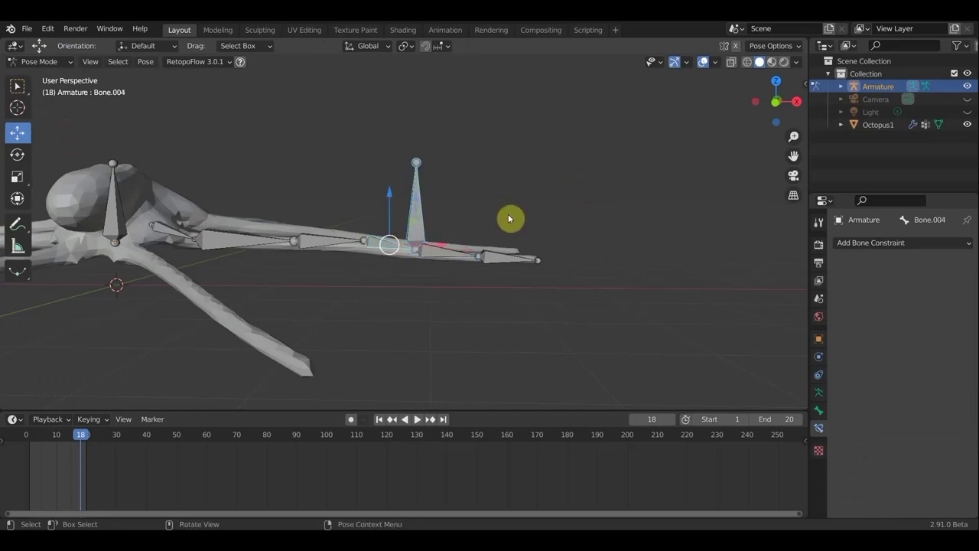
Step: Add an Inverse Kinematics constraint on Bone.004 aimed at Bone.008, then move Bone.008
key(ctrl+shift+c)
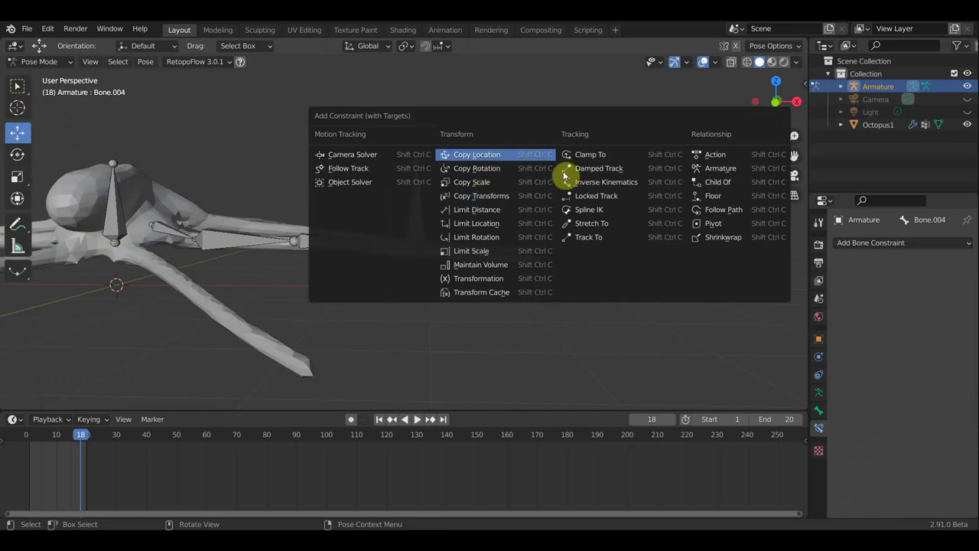
click(592, 185)
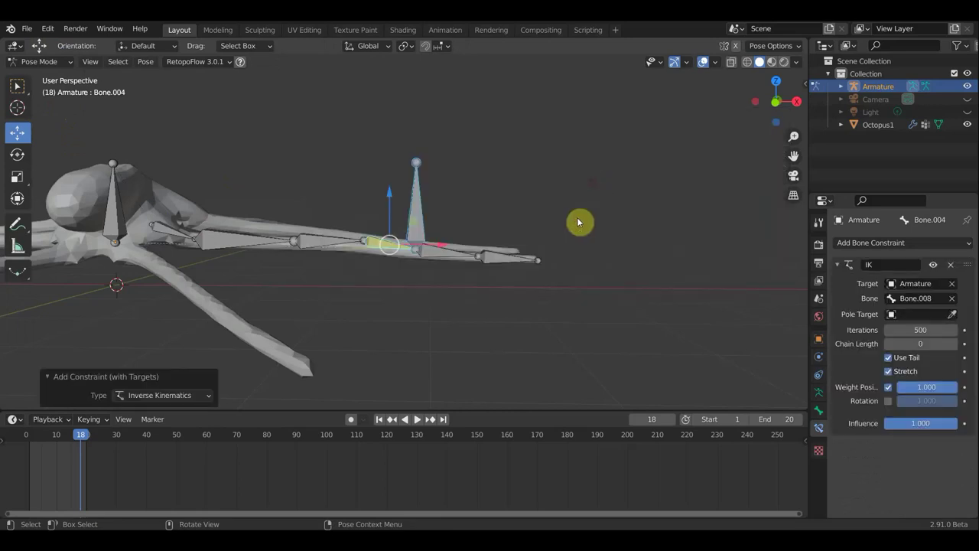
click(431, 225)
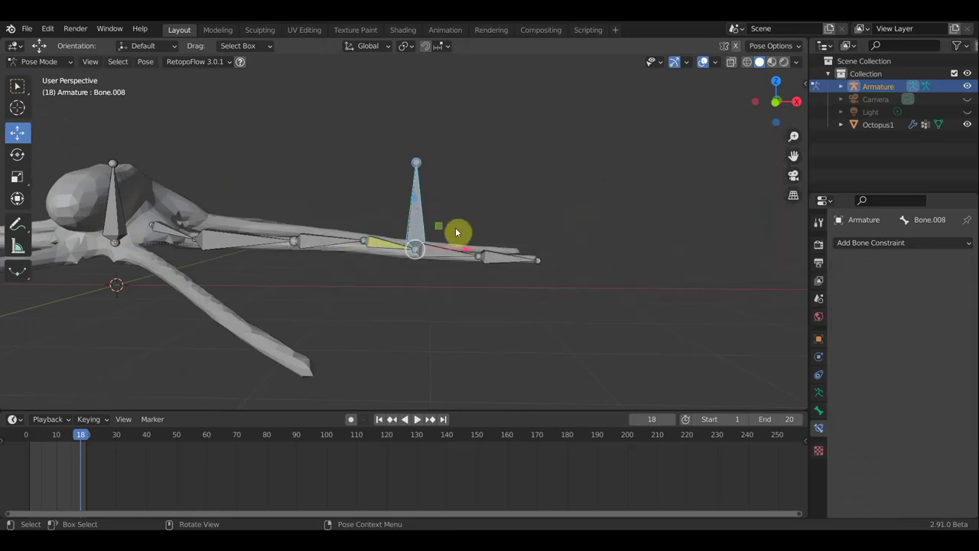
key(g)
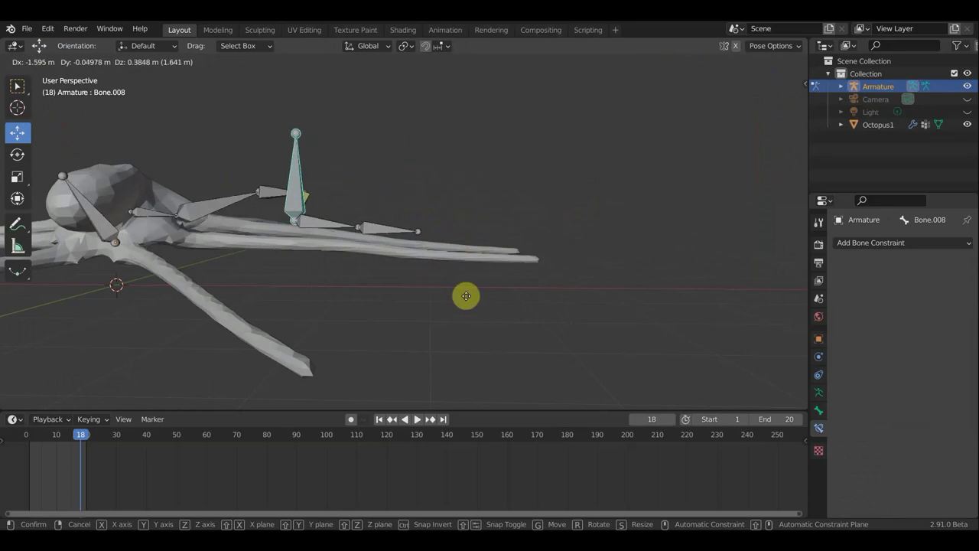
click(511, 205)
scroll(527, 241, down, 2)
mouse_move(532, 245)
shift+middle_down()
mouse_move(454, 273)
mouse_move(484, 258)
shift+middle_up()
scroll(393, 273, up, 2)
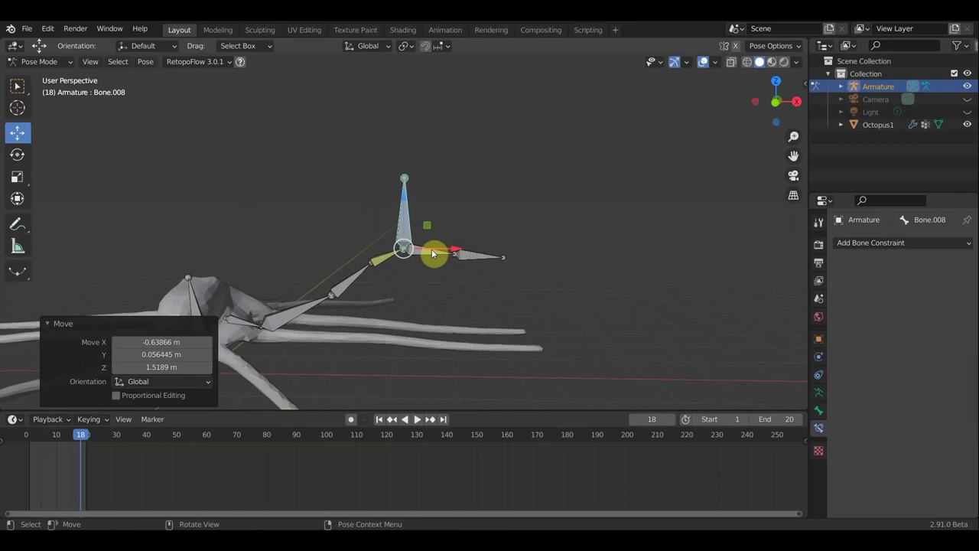
Step: Rotate Bone.005 upward and rotate tip bone Bone.006 by -43°
click(539, 282)
key(r)
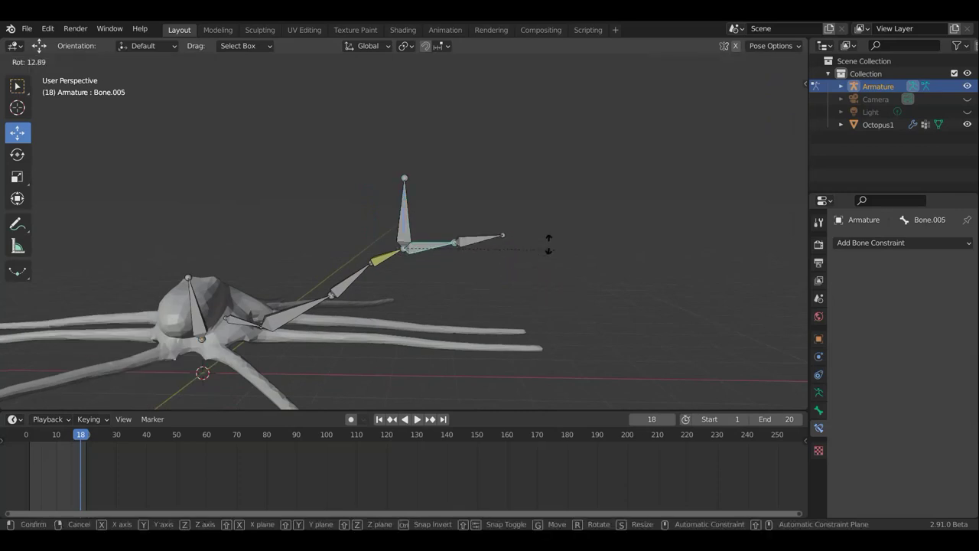
click(502, 198)
click(475, 199)
key(r)
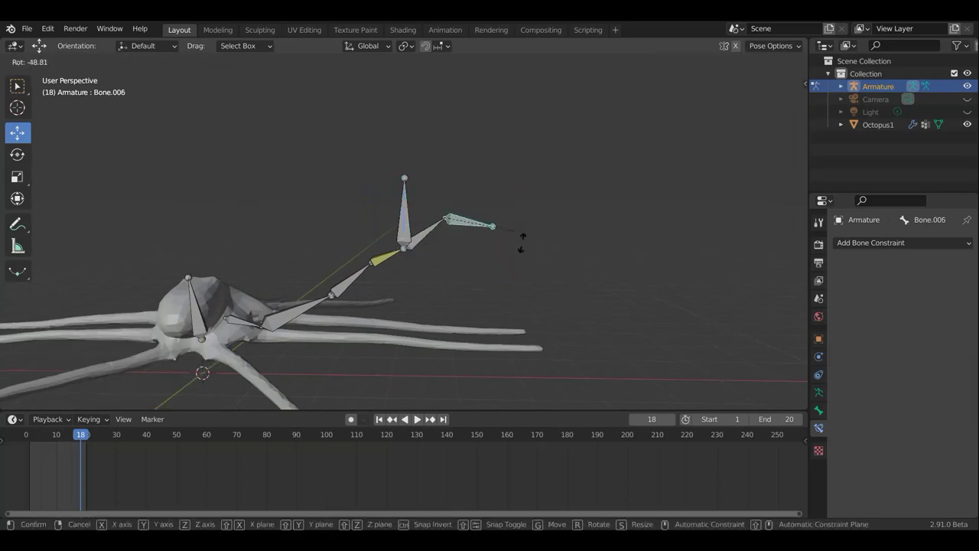
click(495, 231)
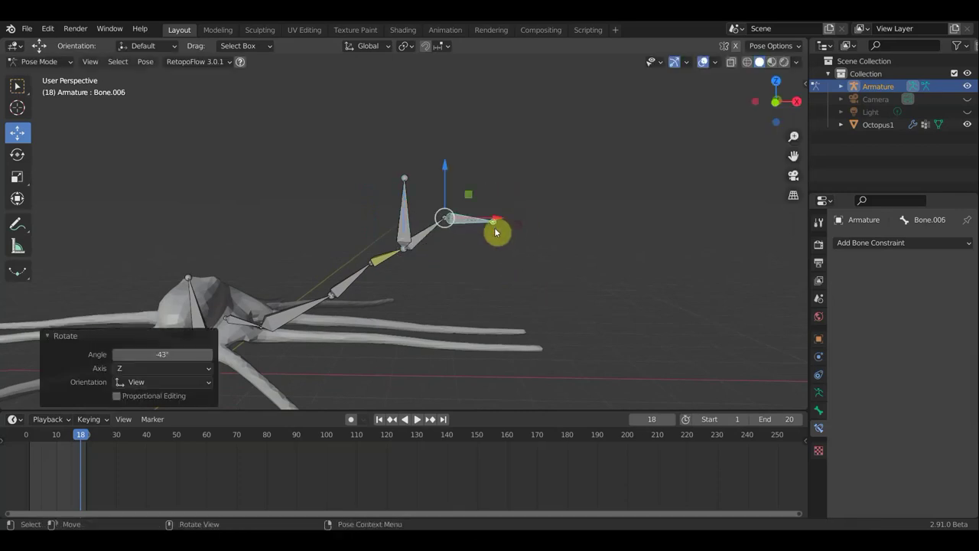
Step: Raise Bone.008 to about -1.2601 m X, 1.0404 m Z, lifting the tentacle
click(419, 238)
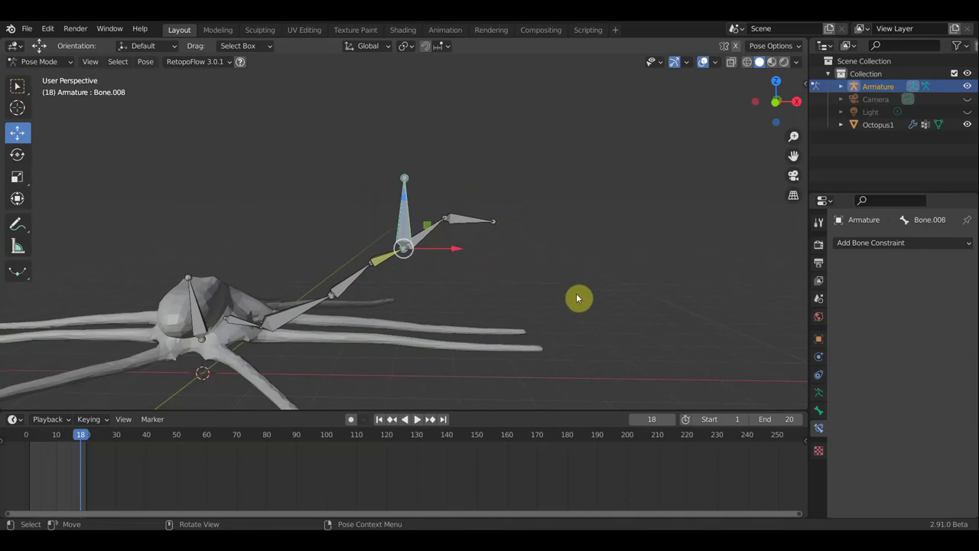
key(g)
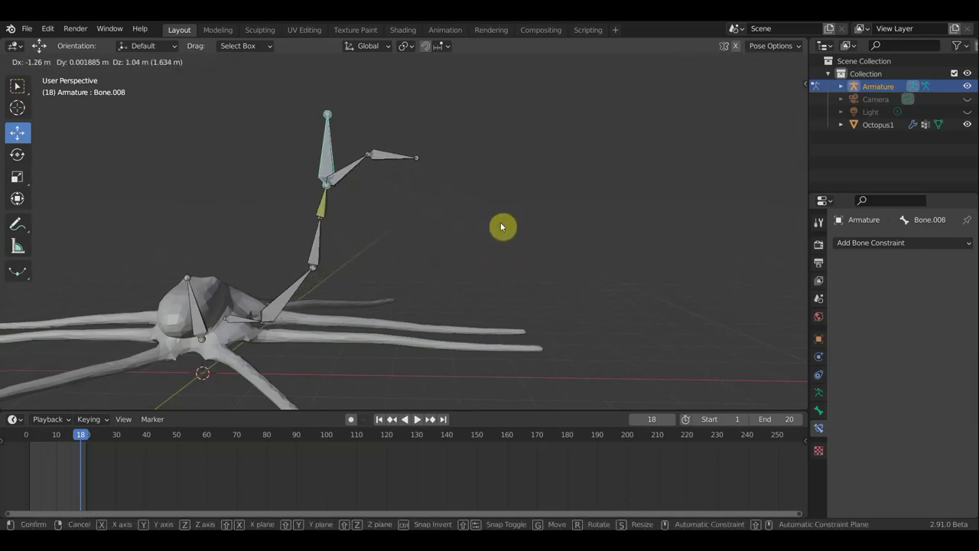
click(502, 226)
middle_drag(437, 256, 349, 258)
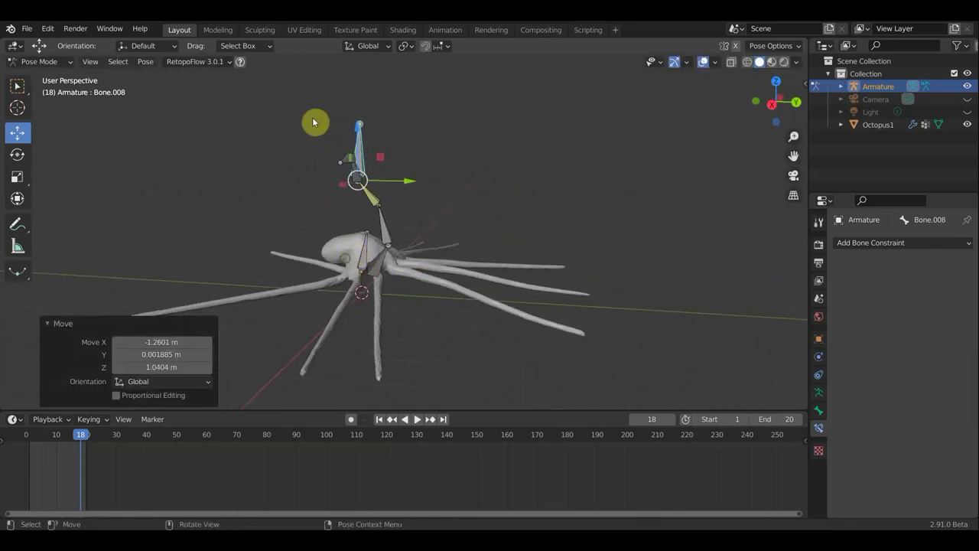
mouse_move(367, 313)
middle_down()
mouse_move(467, 313)
mouse_move(602, 291)
mouse_move(525, 284)
mouse_move(533, 291)
middle_up()
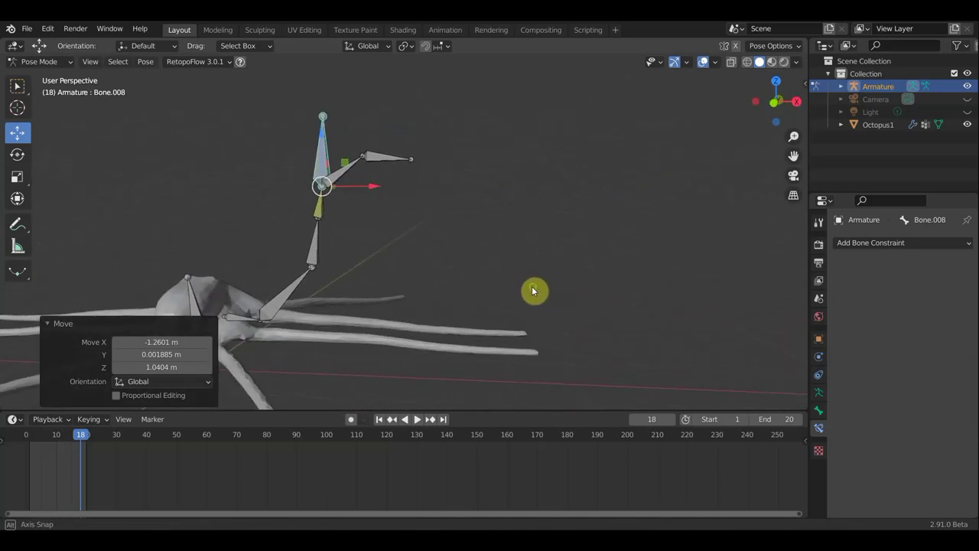
Step: Add a Copy Location constraint on Bone.002 targeting Bone.004
shift+click(279, 300)
key(shift+i)
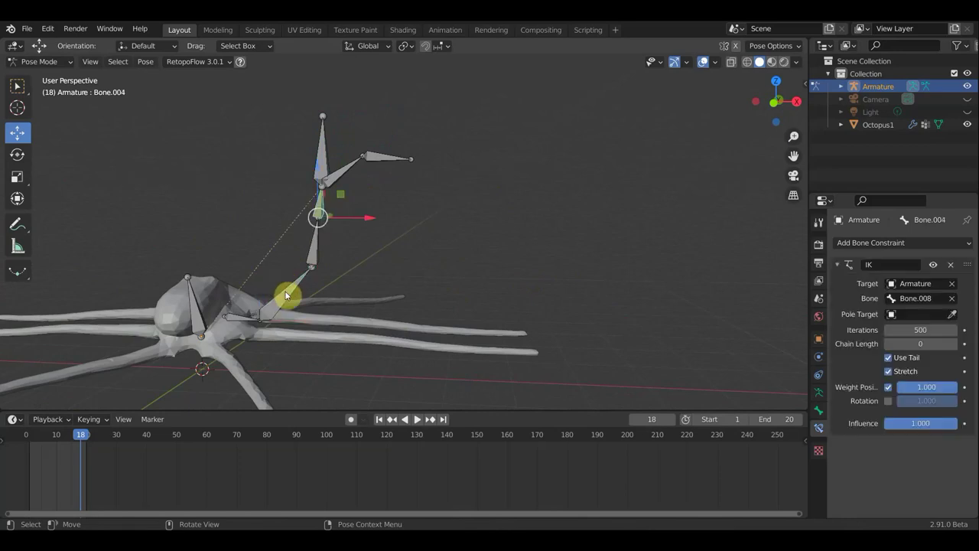
click(286, 296)
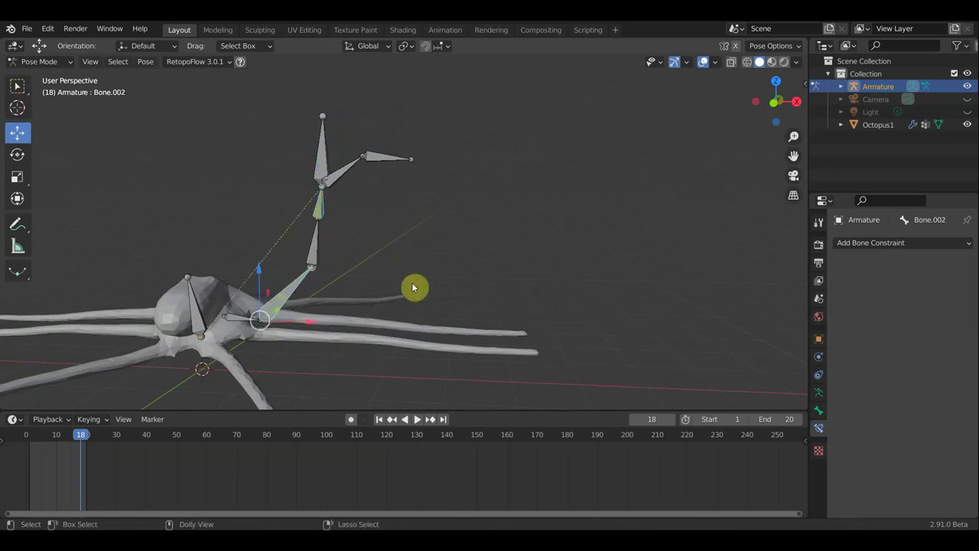
key(shift+ctrl+c)
click(243, 257)
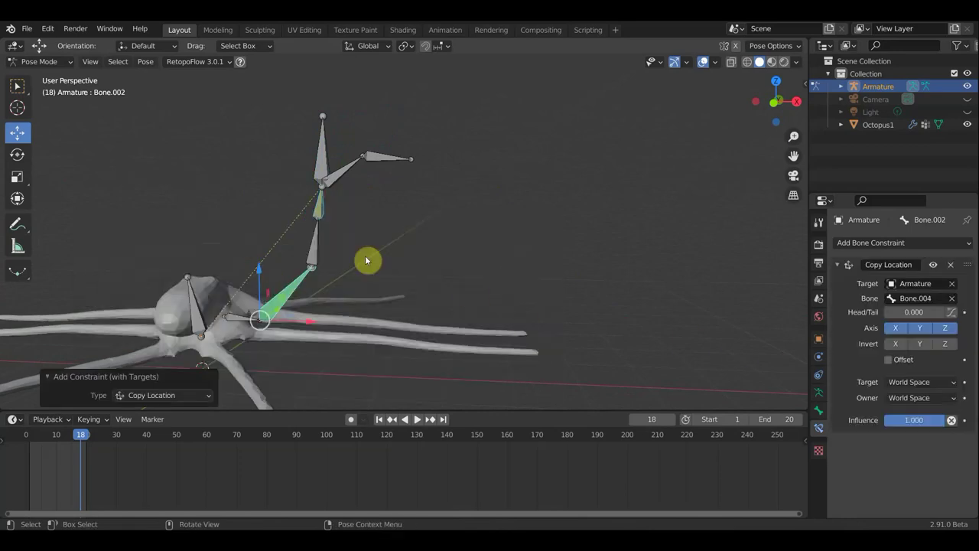
Step: Add a Copy Transforms constraint on Bone.004 from Bone.008 with Local Space owner and target
click(325, 160)
shift+click(319, 208)
key(shift+i)
click(387, 219)
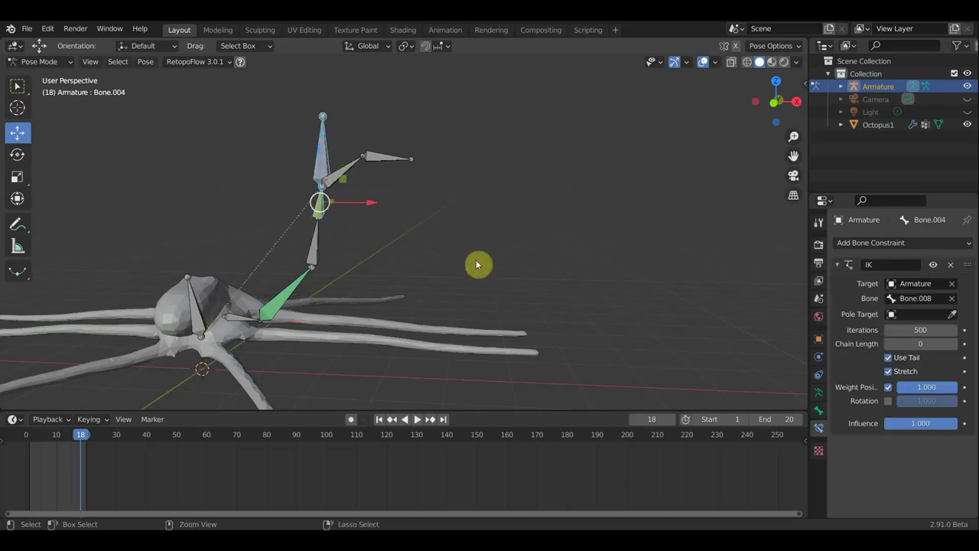
key(shift+ctrl+c)
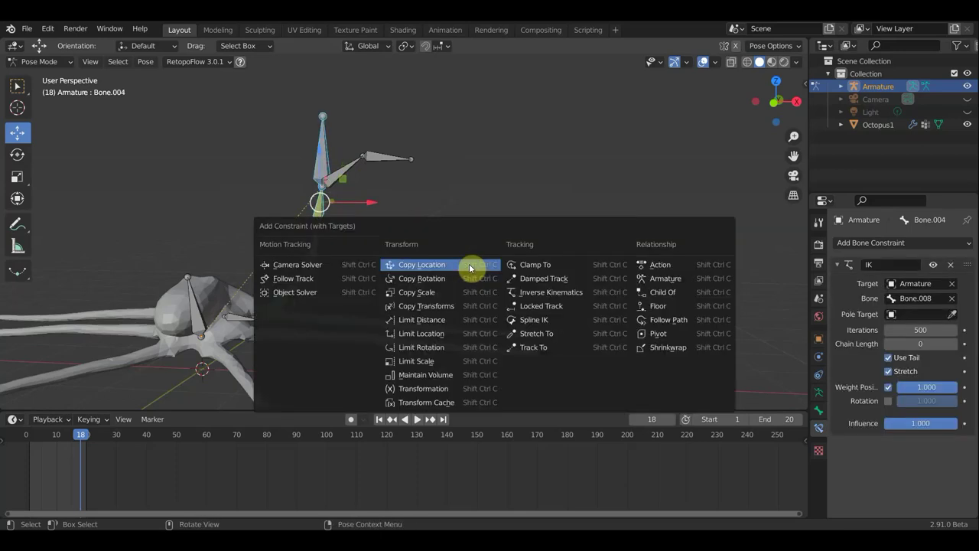
click(447, 306)
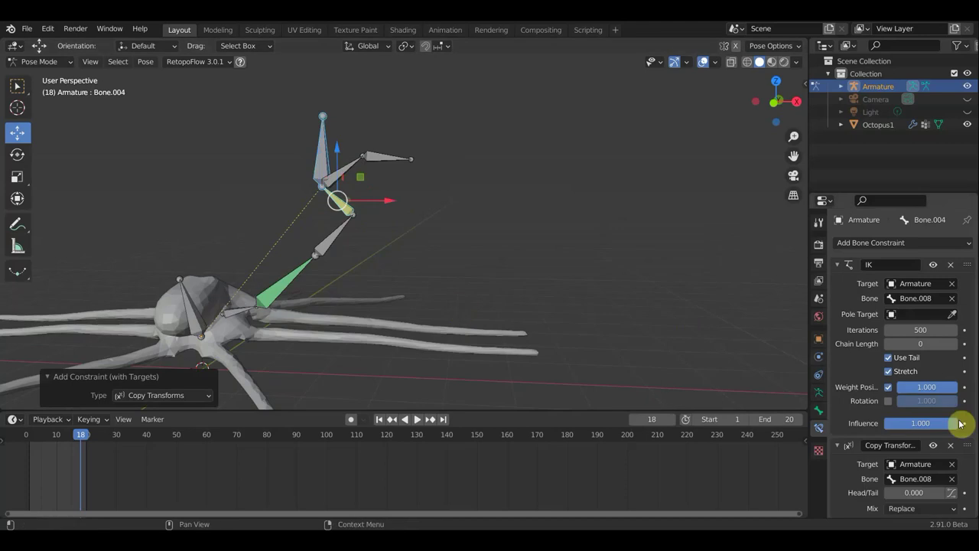
scroll(923, 478, down, 2)
click(941, 484)
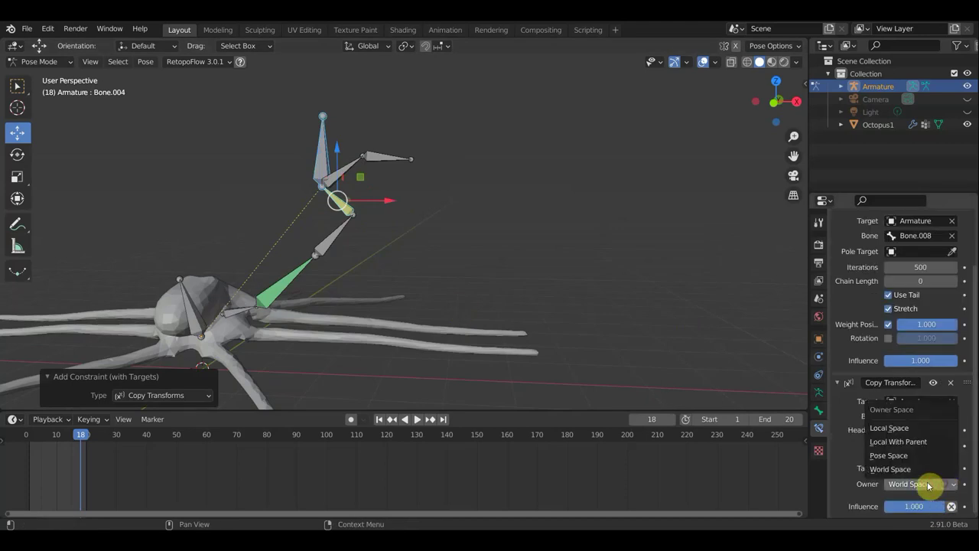
click(902, 428)
click(944, 468)
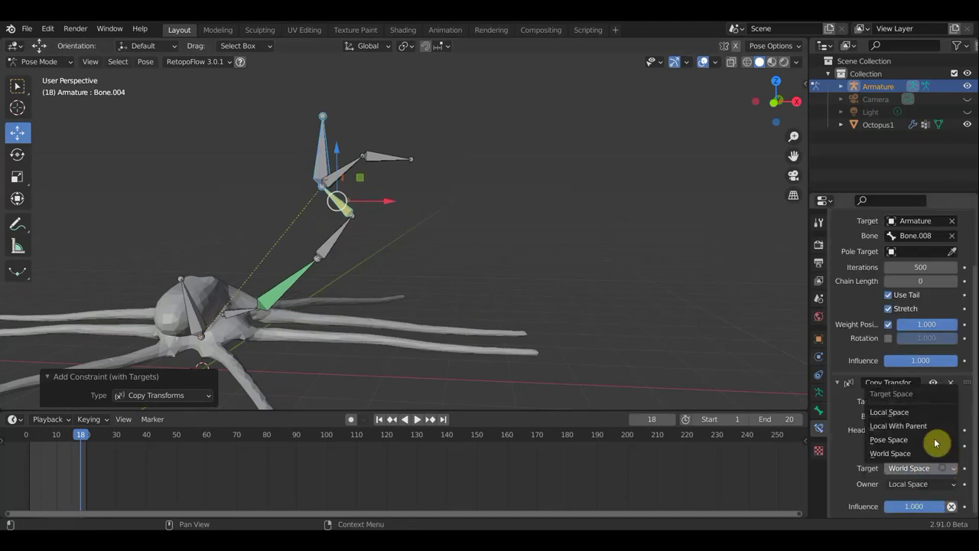
click(913, 413)
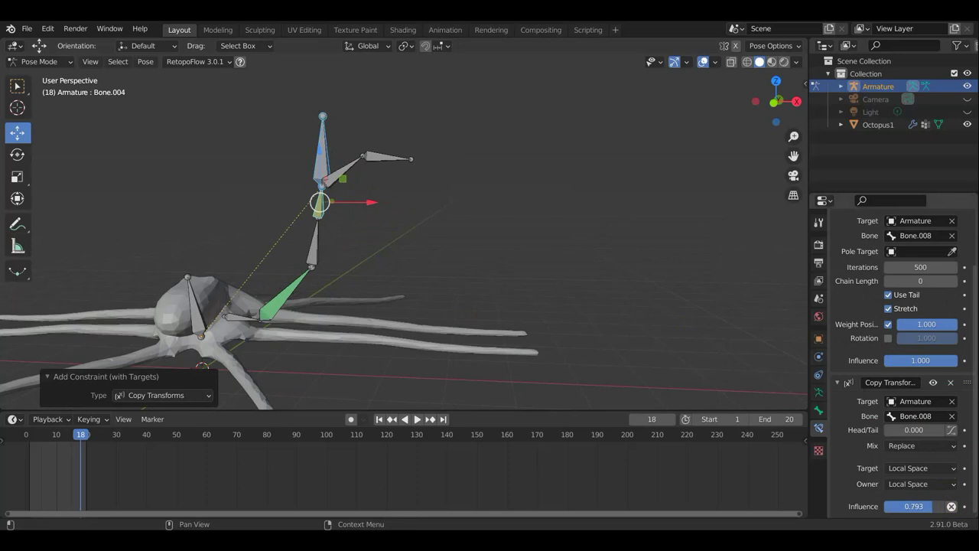
Step: Reselect Bone.002 to review its Copy Location constraint at 0.496 influence
click(285, 296)
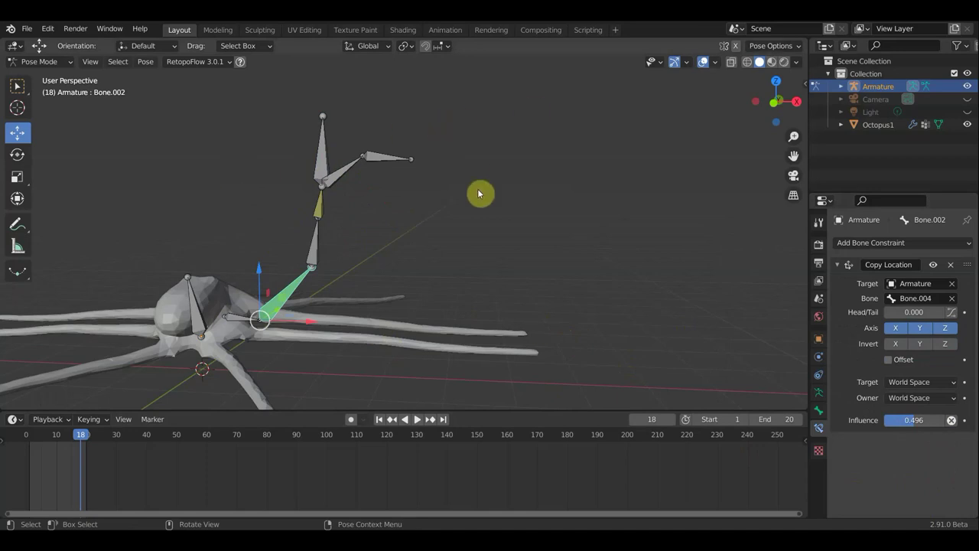
middle_drag(481, 207, 470, 217)
middle_drag(390, 243, 279, 235)
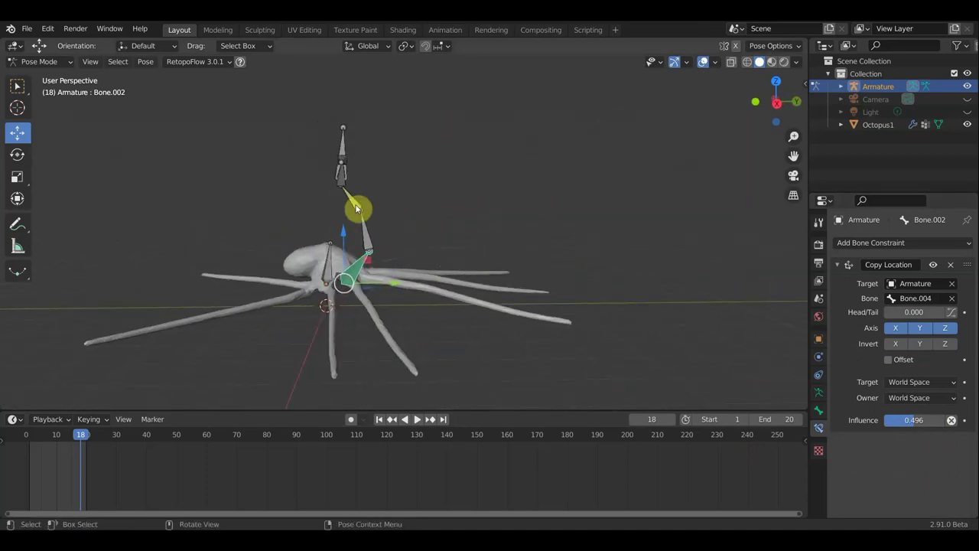
Step: Move control bone Bone.008 and rotate it -94.7°
click(414, 178)
middle_drag(413, 178, 494, 190)
key(g)
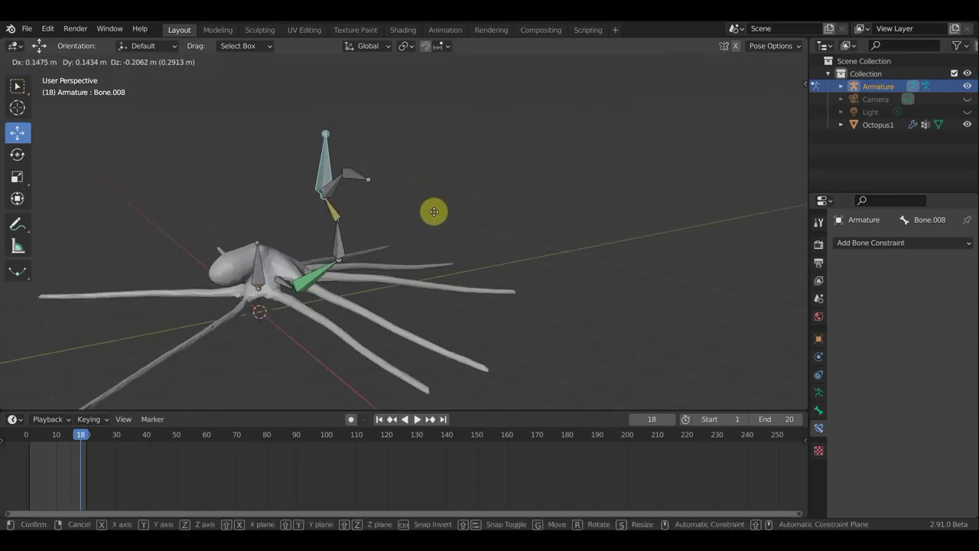
click(405, 227)
mouse_move(405, 227)
middle_down()
mouse_move(433, 360)
mouse_move(465, 343)
middle_up()
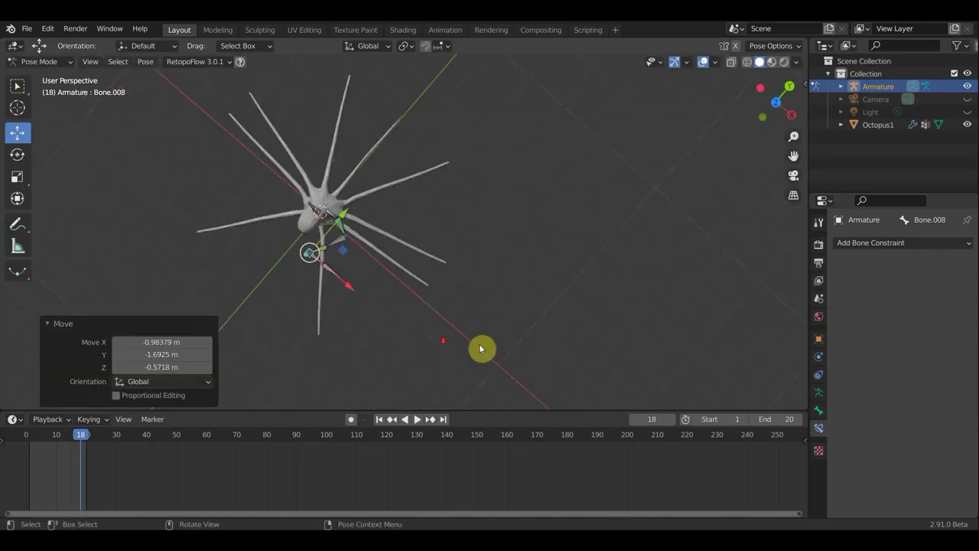
key(r)
click(246, 383)
mouse_move(247, 382)
middle_down()
mouse_move(399, 173)
mouse_move(465, 153)
mouse_move(440, 156)
mouse_move(459, 173)
middle_up()
Step: Pull Bone.008 above the head, then rotate the bone chain and shift it down-right
scroll(459, 173, up, 3)
scroll(537, 202, up, 2)
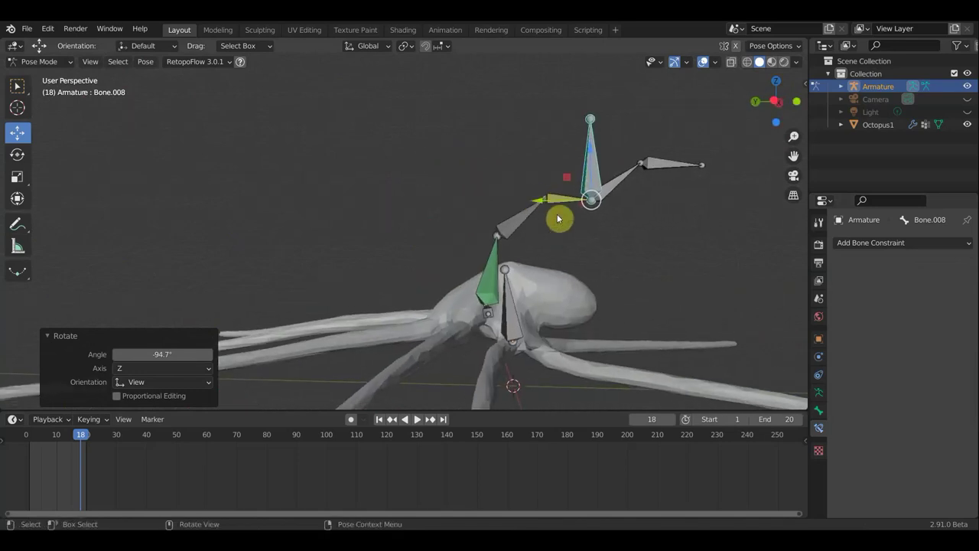
mouse_move(595, 215)
mouse_down()
mouse_move(601, 181)
mouse_move(590, 124)
mouse_move(593, 137)
mouse_up()
scroll(572, 181, down, 2)
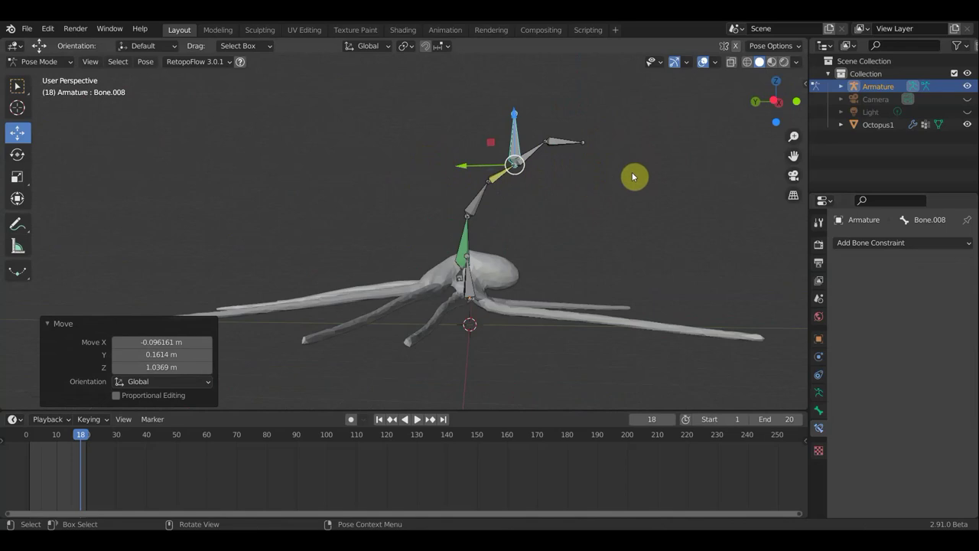
key(r)
click(603, 122)
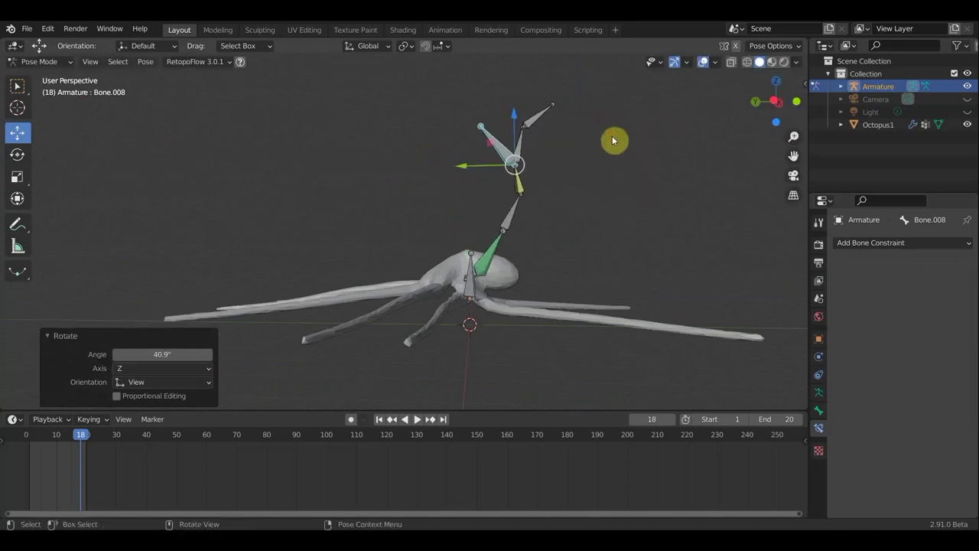
key(g)
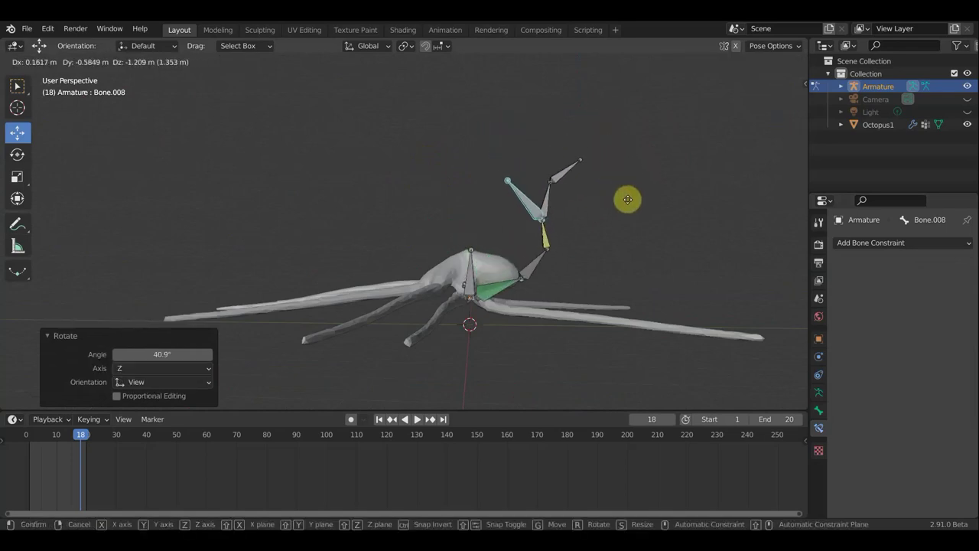
click(630, 220)
Step: Rotate Bone.006 and Bone.005 to curl the tentacle tip, finishing Bone.006 at -46°
click(577, 166)
key(r)
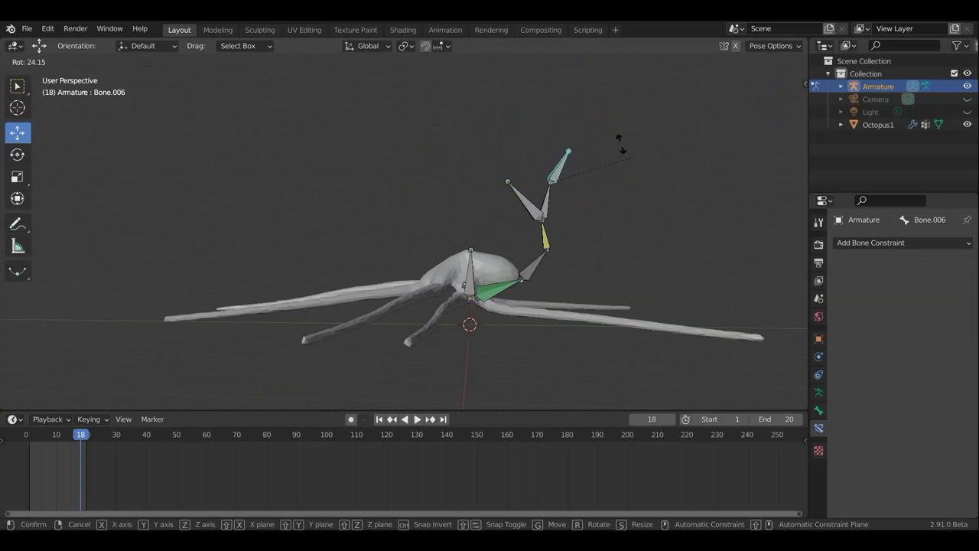
click(586, 113)
click(546, 197)
key(r)
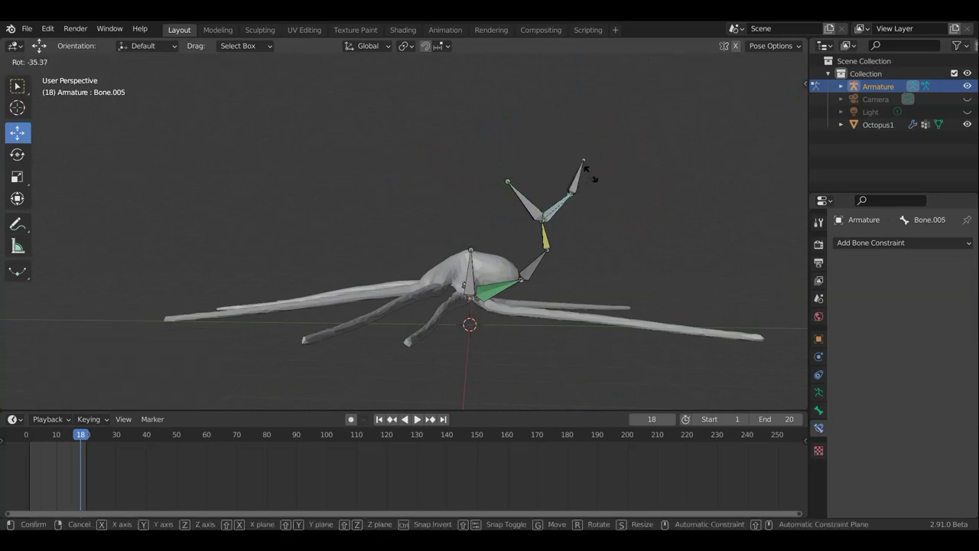
click(539, 151)
click(526, 159)
key(r)
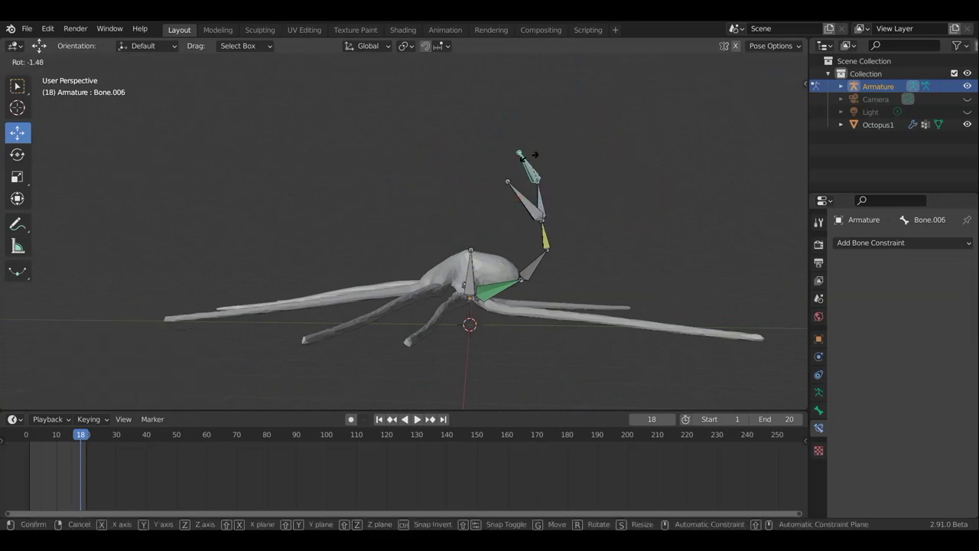
click(557, 157)
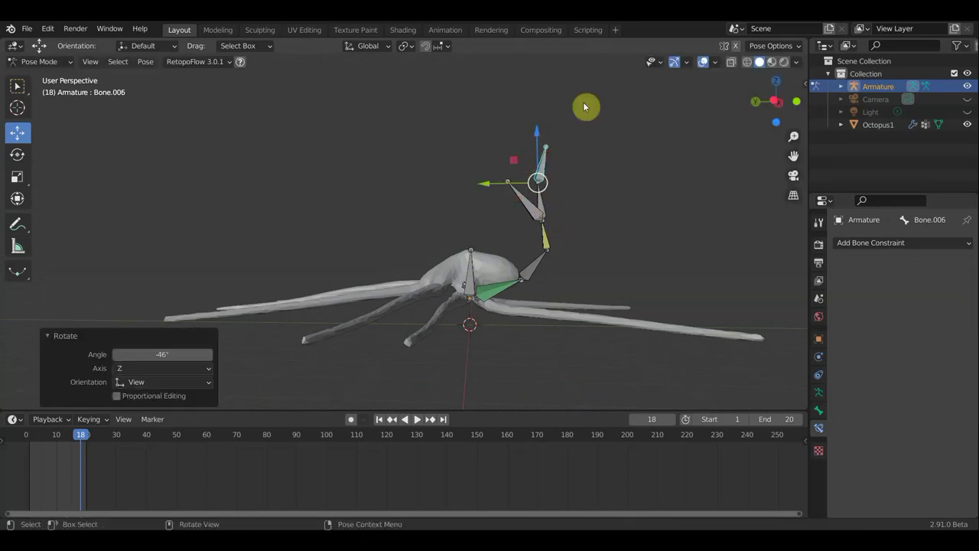
mouse_move(588, 237)
middle_down()
mouse_move(461, 251)
mouse_move(582, 239)
middle_up()
mouse_move(612, 203)
middle_down()
mouse_move(483, 257)
mouse_move(479, 232)
mouse_move(450, 224)
mouse_move(448, 245)
mouse_move(552, 204)
mouse_move(481, 240)
mouse_move(489, 311)
mouse_move(474, 273)
middle_up()
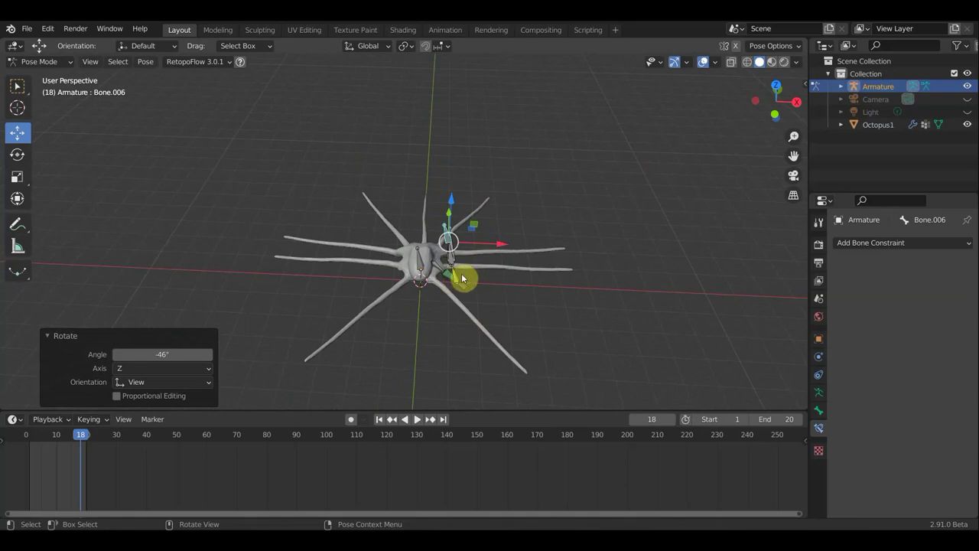
mouse_move(483, 286)
middle_down()
mouse_move(455, 299)
mouse_move(397, 296)
mouse_move(345, 319)
mouse_move(364, 310)
middle_up()
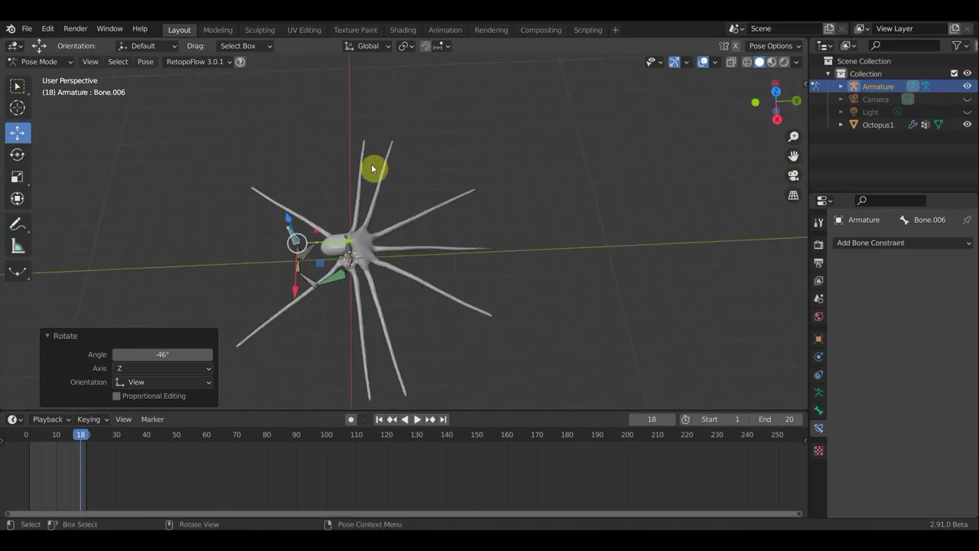
mouse_move(436, 305)
middle_down()
mouse_move(561, 282)
mouse_move(570, 258)
mouse_move(414, 273)
middle_up()
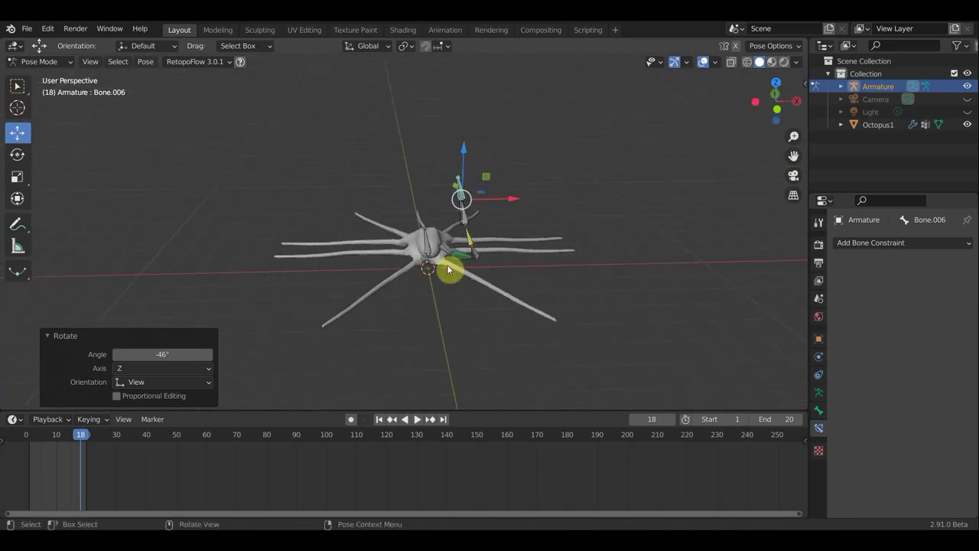
mouse_move(559, 273)
middle_down()
mouse_move(557, 332)
mouse_move(515, 232)
middle_up()
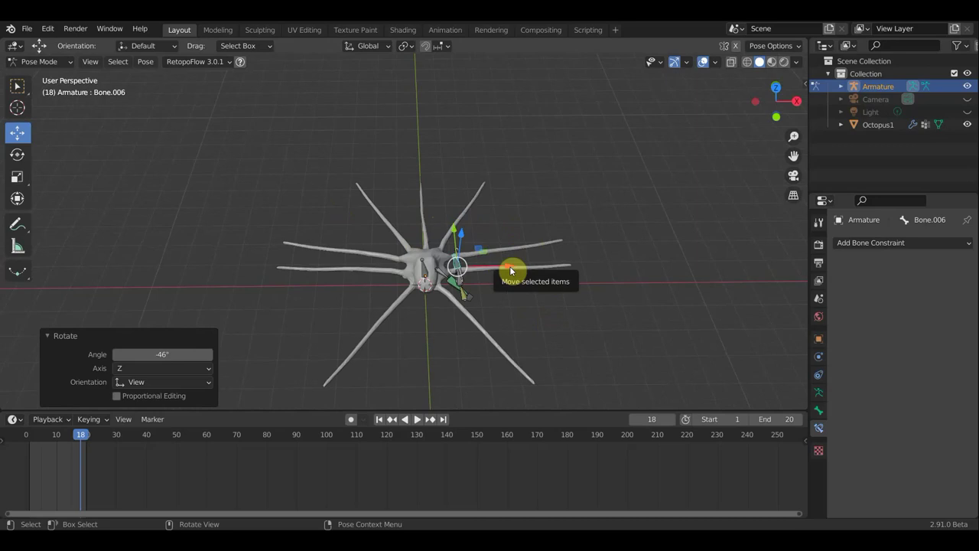
mouse_move(590, 245)
middle_down()
mouse_move(549, 241)
mouse_move(518, 186)
mouse_move(513, 260)
mouse_move(618, 276)
middle_up()
scroll(513, 260, up, 2)
key(Home)
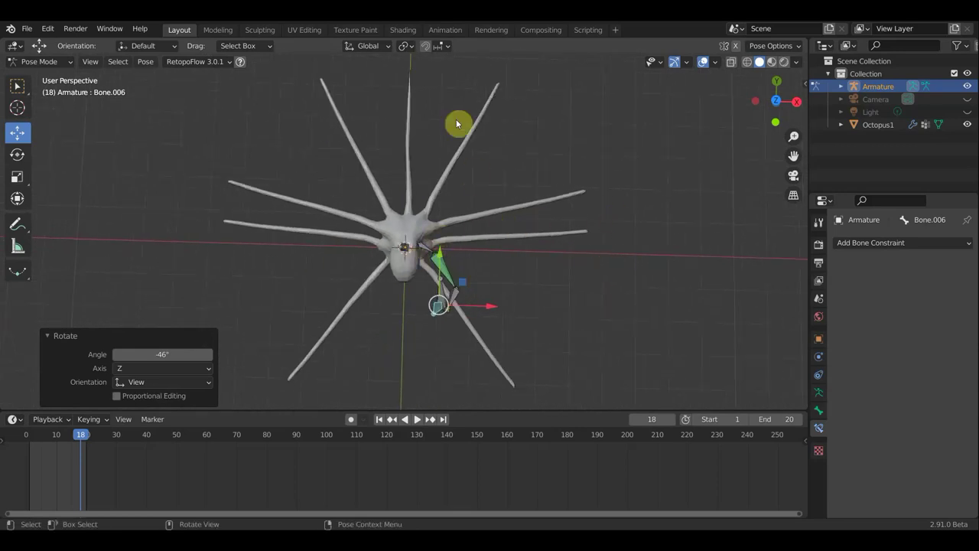
middle_drag(502, 220, 387, 131)
mouse_move(383, 196)
middle_down()
mouse_move(340, 196)
mouse_move(500, 206)
mouse_move(443, 192)
middle_up()
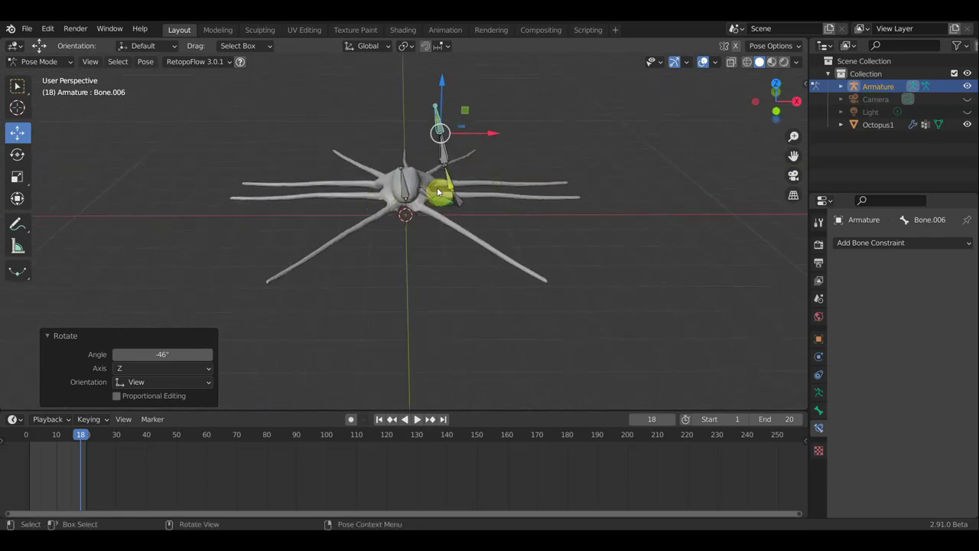
click(27, 29)
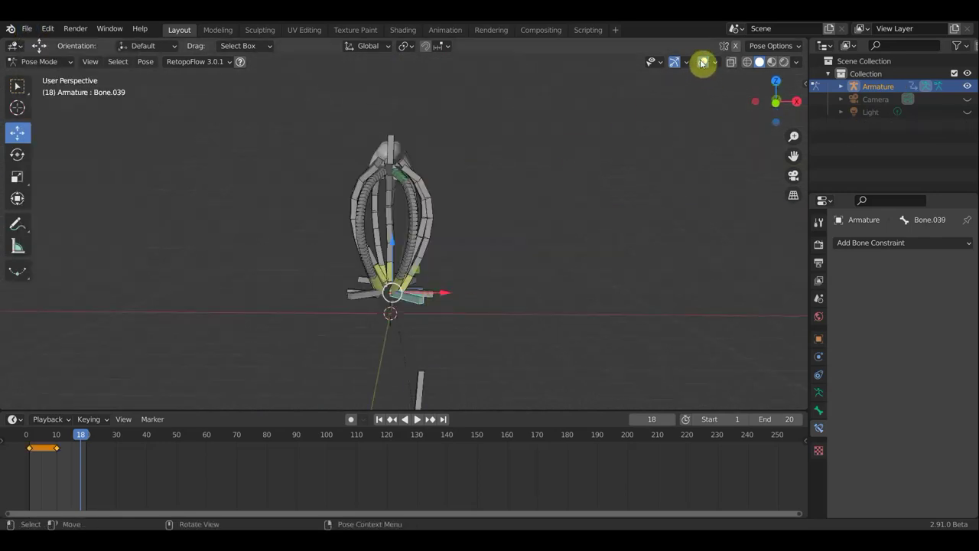
Step: Hide overlays, play the curling animation, restore overlays, and pause at frame 8
click(702, 63)
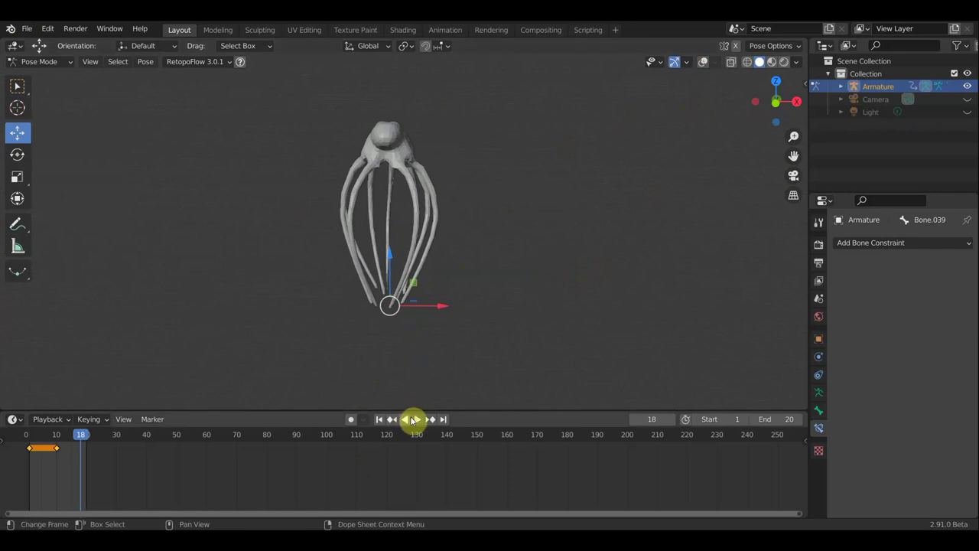
click(417, 419)
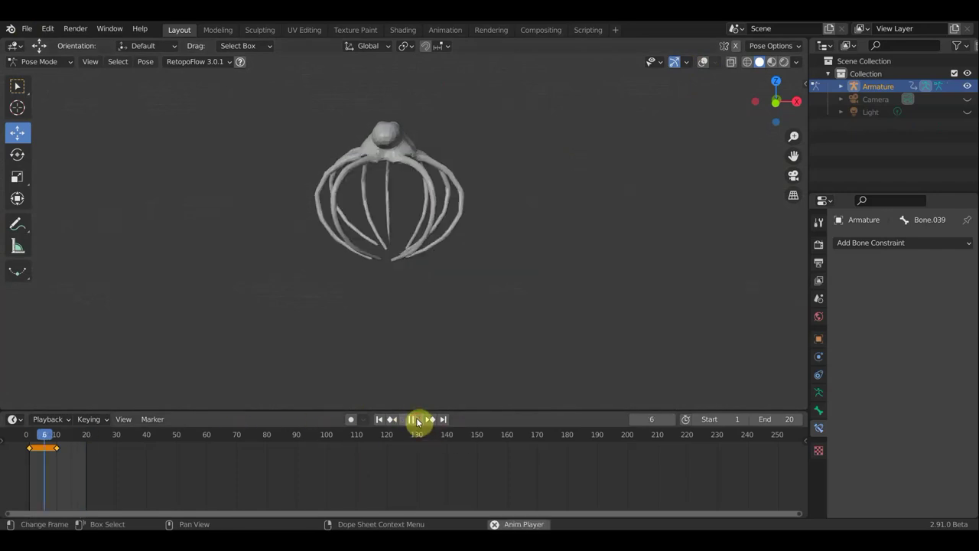
middle_drag(474, 382, 589, 309)
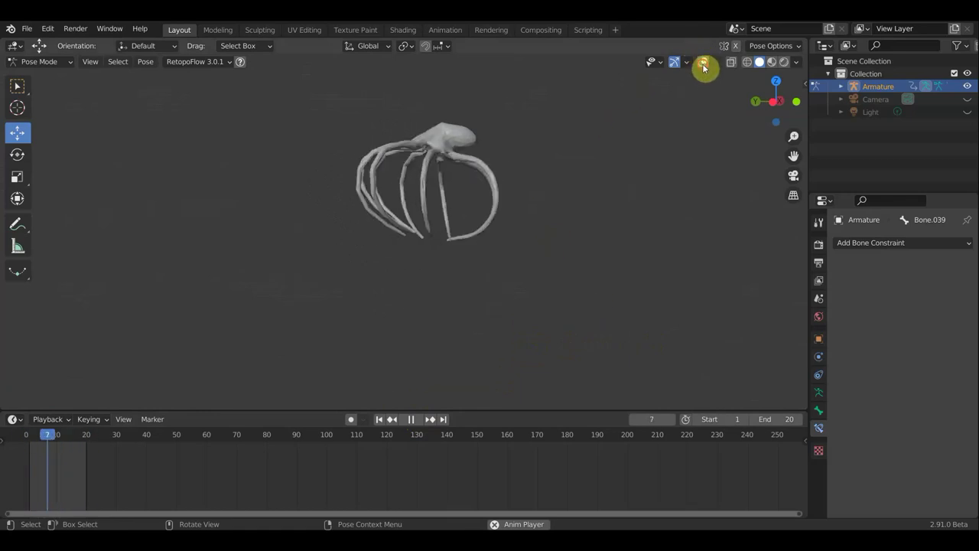
click(703, 63)
click(411, 420)
mouse_move(503, 354)
shift+middle_down()
mouse_move(496, 299)
mouse_move(465, 313)
mouse_move(427, 163)
mouse_move(376, 175)
mouse_move(396, 184)
mouse_move(359, 191)
shift+middle_up()
Step: Select the lone control bone Bone.073 and put the armature into Edit Mode
middle_drag(445, 310, 426, 308)
click(437, 298)
click(48, 62)
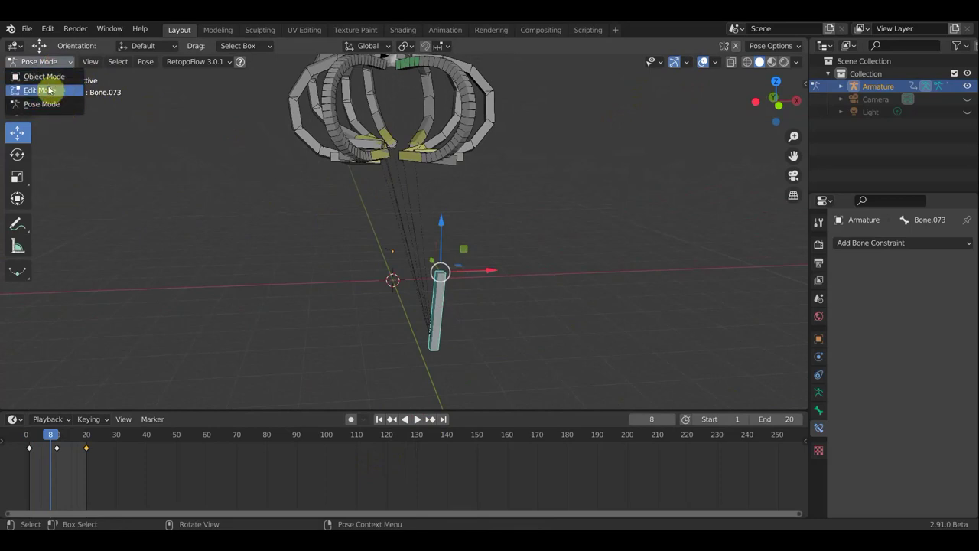
click(46, 90)
mouse_move(384, 246)
middle_down()
mouse_move(335, 103)
mouse_move(365, 92)
mouse_move(390, 201)
mouse_move(383, 313)
middle_up()
scroll(383, 313, down, 2)
scroll(395, 286, down, 2)
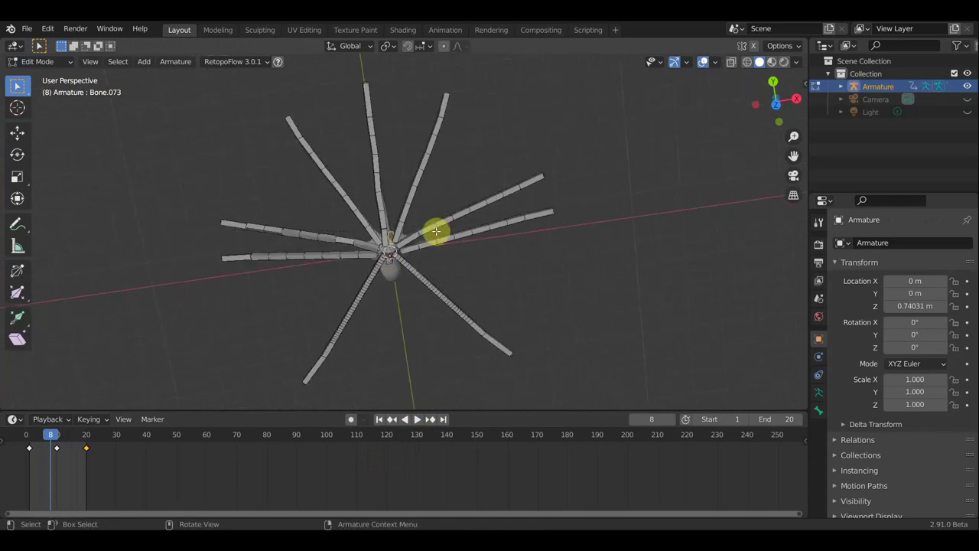
Step: Set the armature's Viewport Display to show bones as Octahedral
click(818, 391)
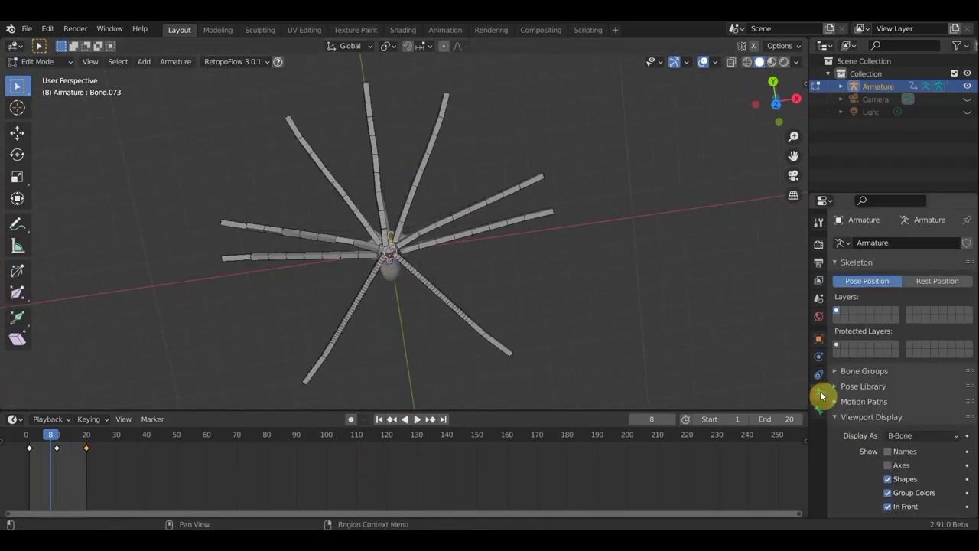
click(921, 436)
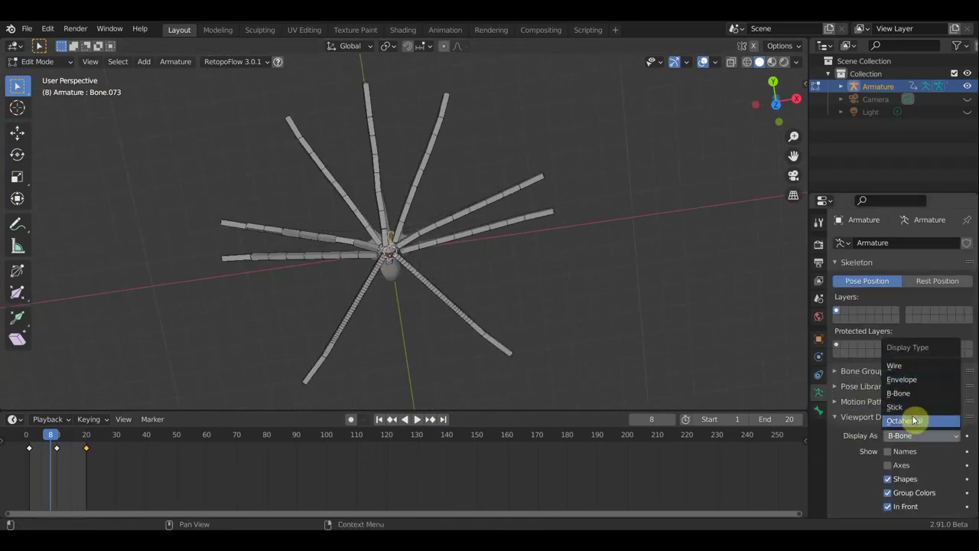
click(901, 420)
mouse_move(645, 343)
middle_down()
mouse_move(664, 323)
mouse_move(660, 286)
mouse_move(403, 120)
middle_up()
scroll(665, 323, up, 3)
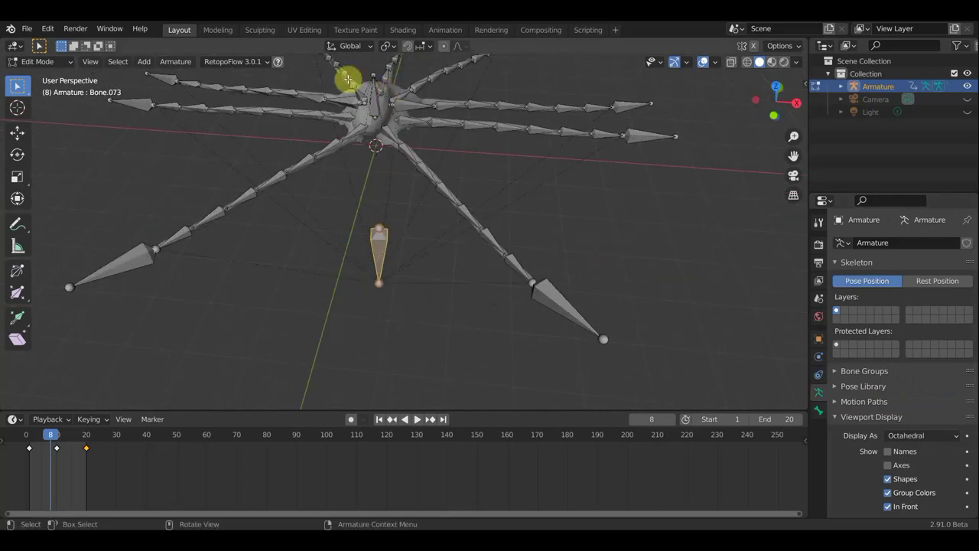
mouse_move(429, 163)
middle_down()
mouse_move(476, 157)
mouse_move(484, 171)
middle_up()
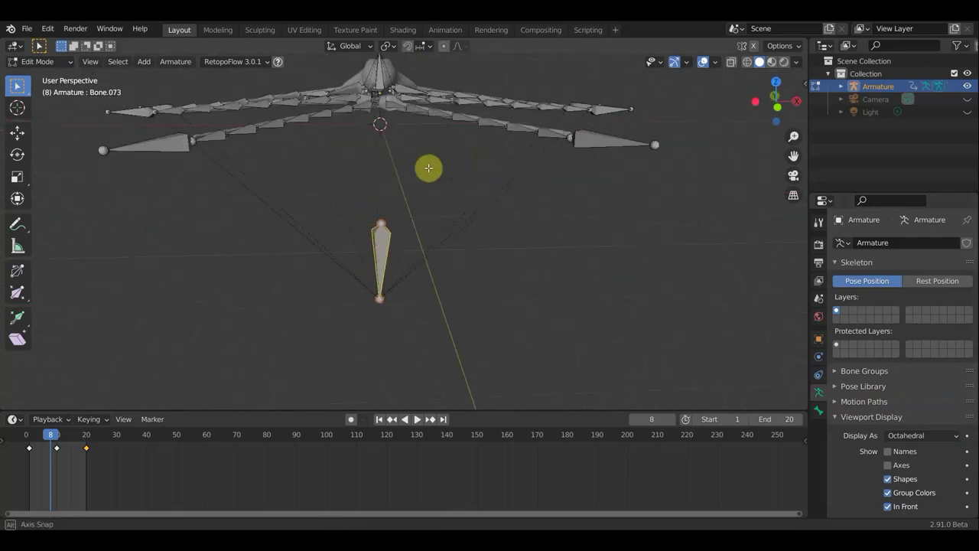
Step: Select the tentacle tip bones, starting with Bone.072, then select only the centre control bone
click(166, 144)
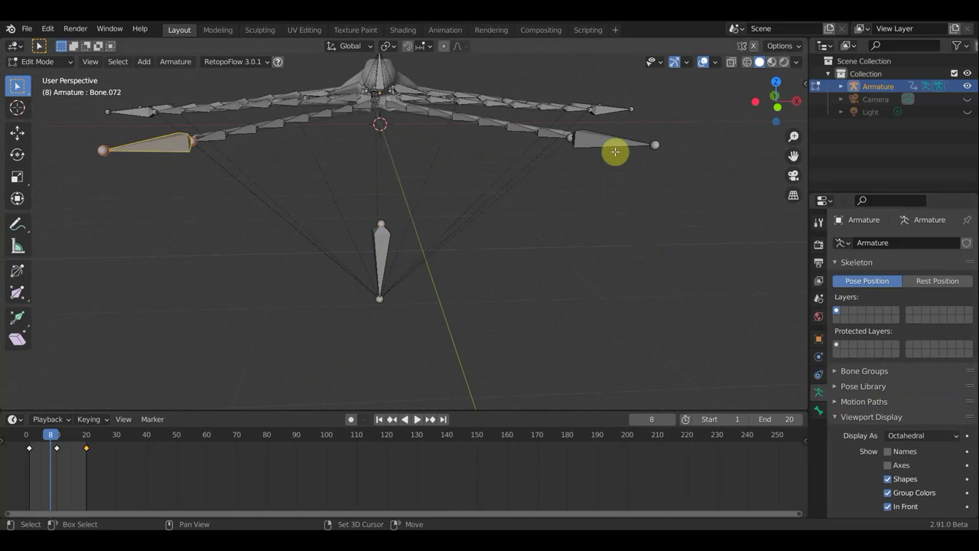
shift+click(616, 140)
shift+click(612, 109)
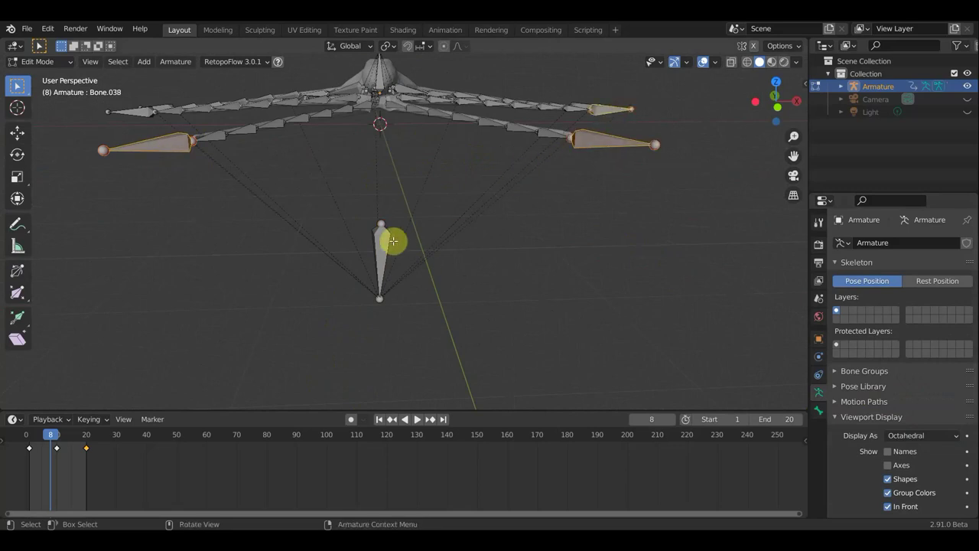
click(387, 251)
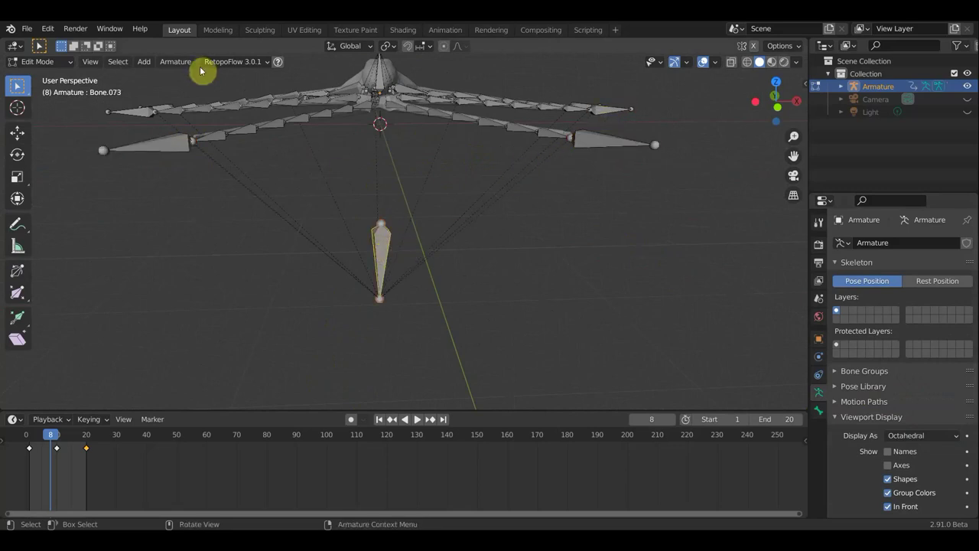
click(39, 62)
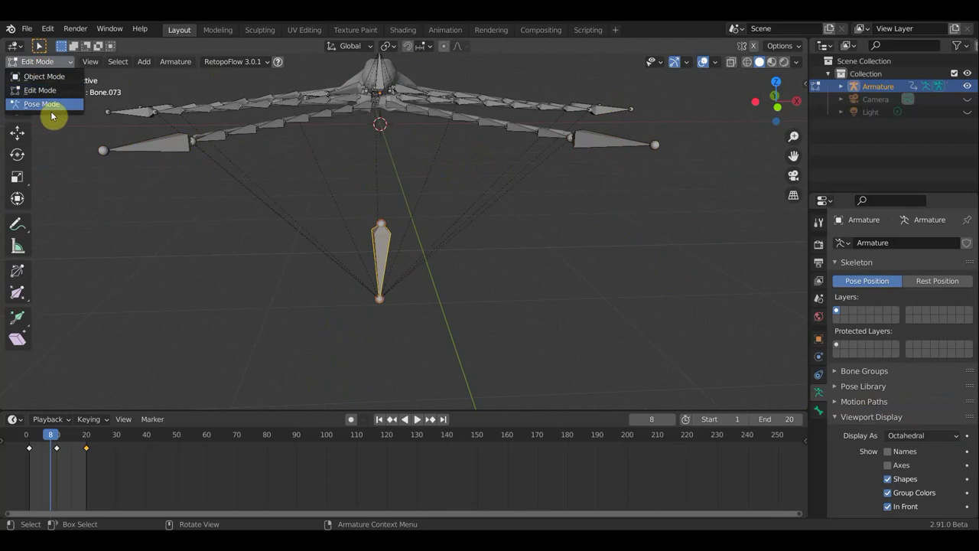
Step: Return to Pose Mode and move the control bone downward
click(51, 109)
scroll(399, 262, down, 2)
scroll(453, 208, down, 3)
middle_drag(452, 208, 453, 265)
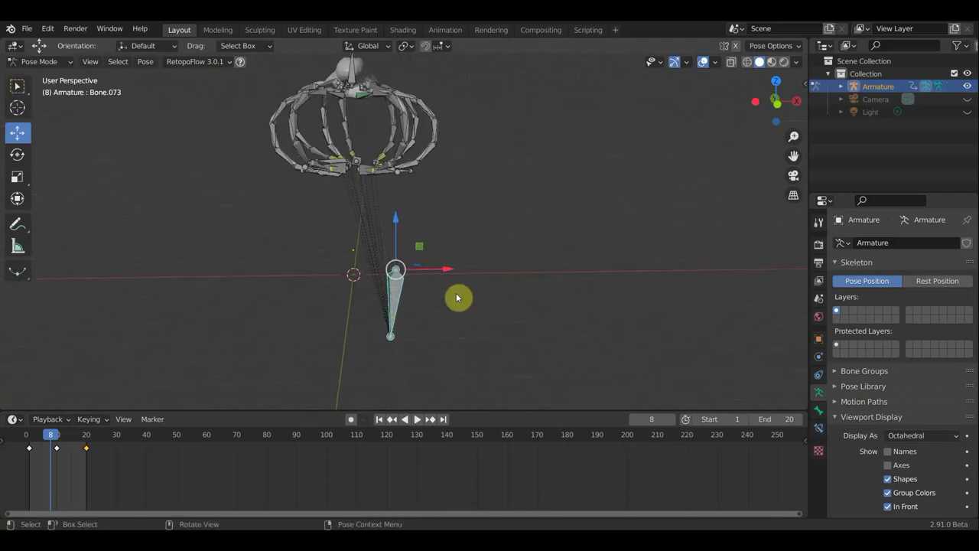
key(g)
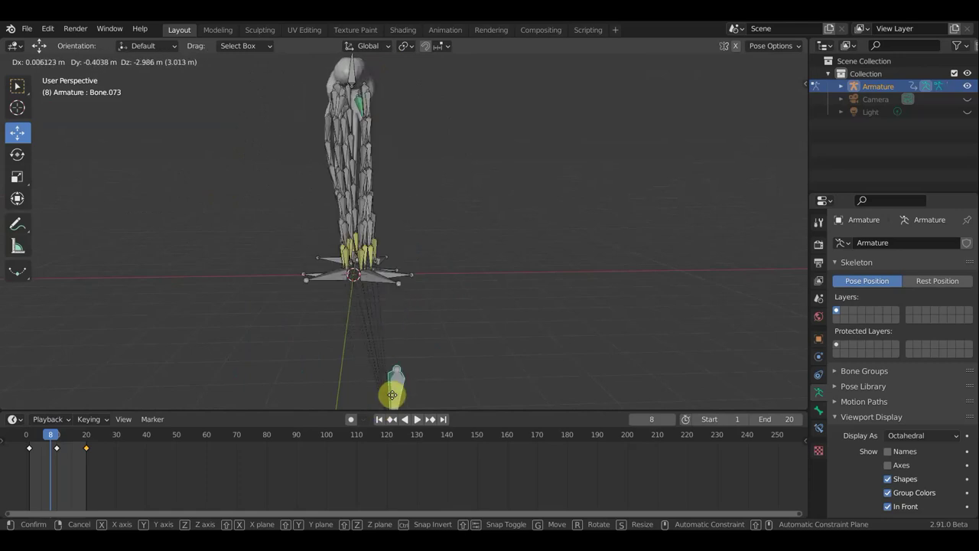
click(392, 353)
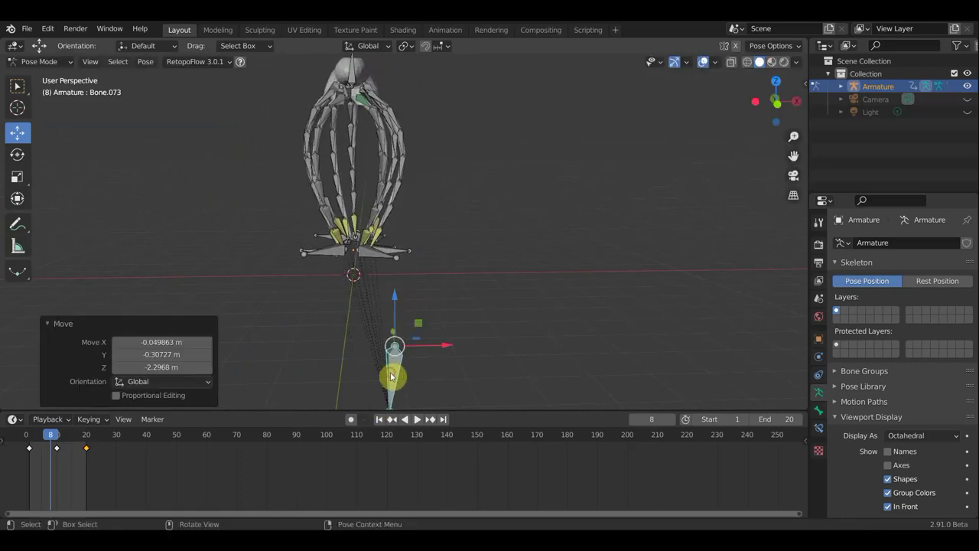
Step: Move tip bone Bone.038 outward so the right tentacle stretches out
scroll(447, 209, up, 2)
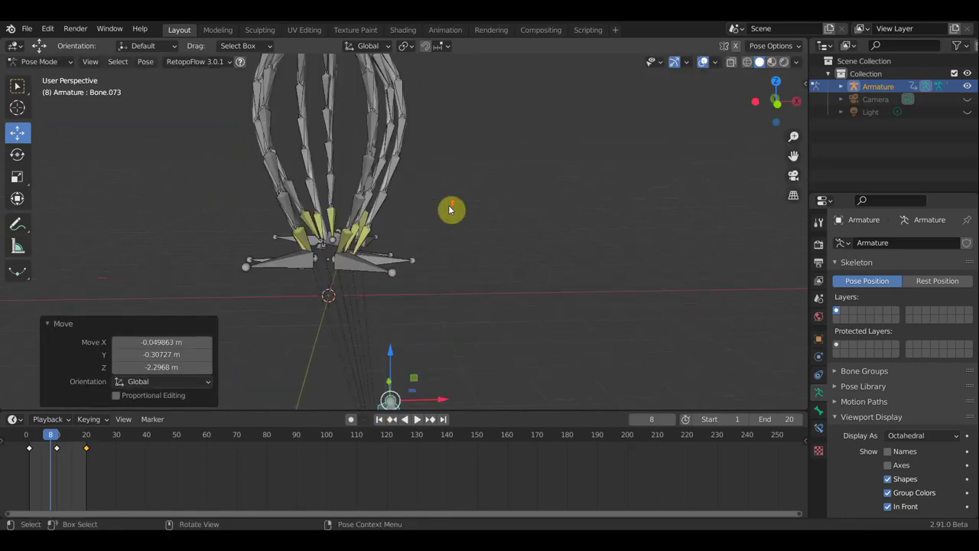
scroll(504, 263, down, 2)
scroll(505, 263, down, 2)
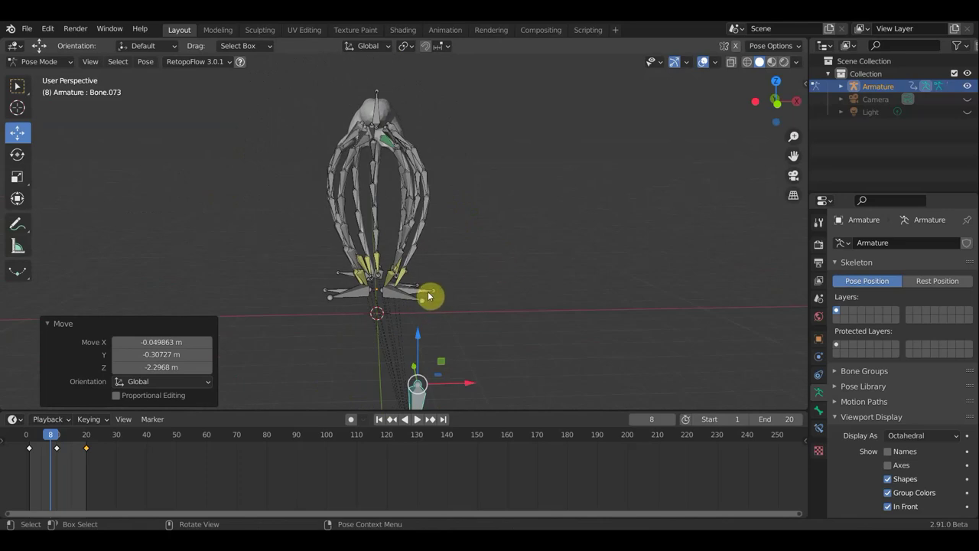
click(428, 291)
key(g)
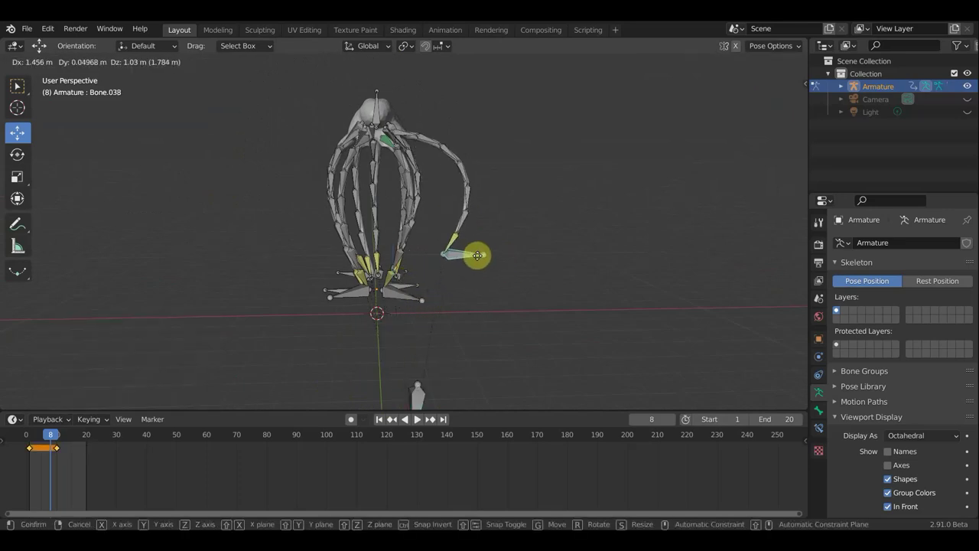
click(470, 254)
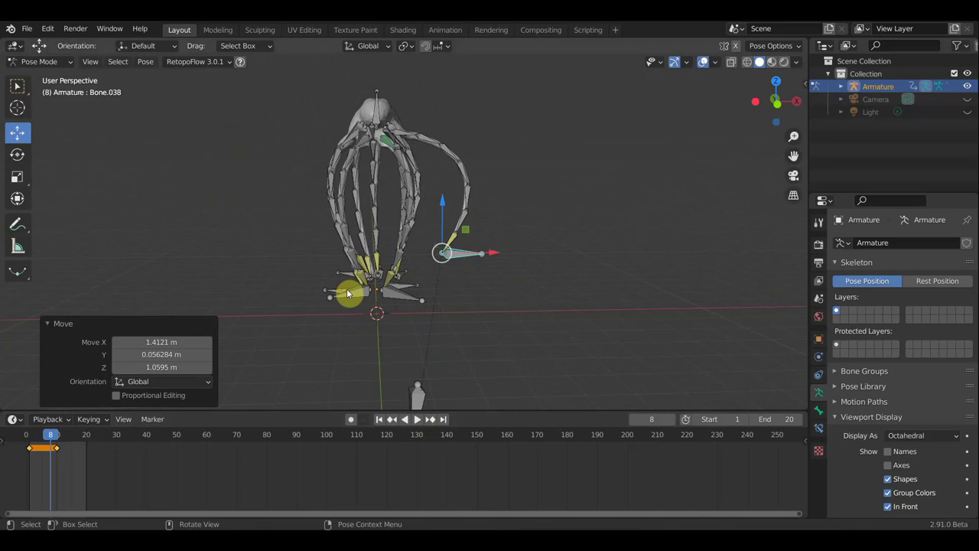
Step: Pull the left tentacle tip out to the left and the right tip further right
click(338, 289)
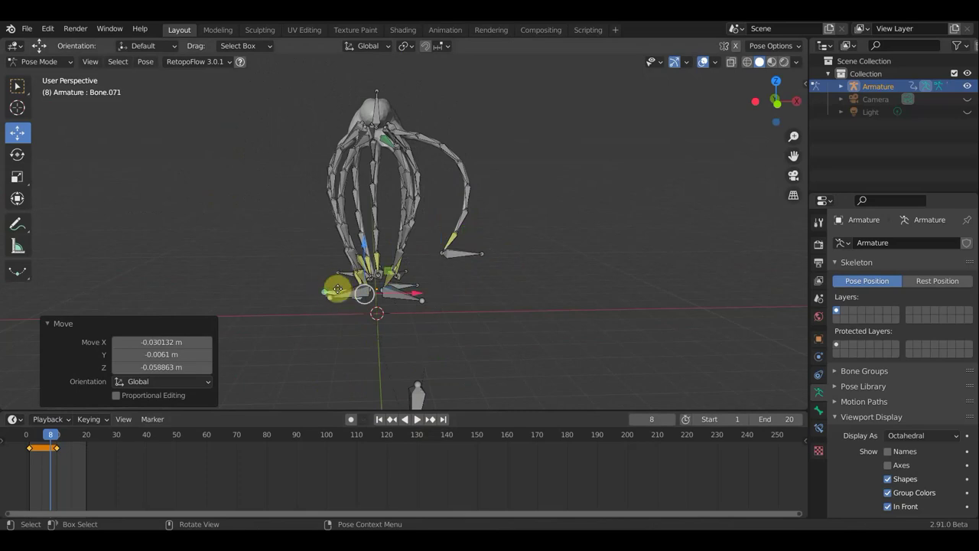
key(g)
click(279, 253)
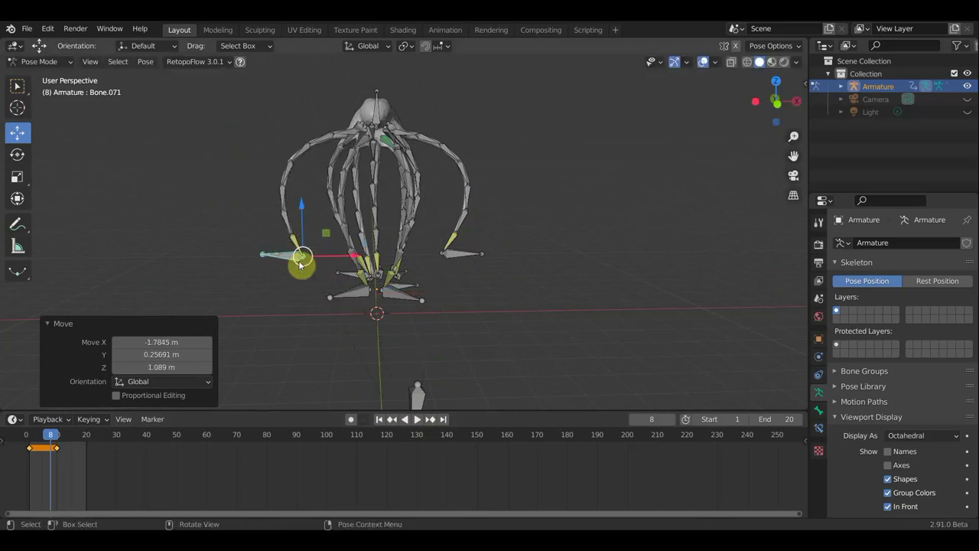
drag(299, 265, 242, 264)
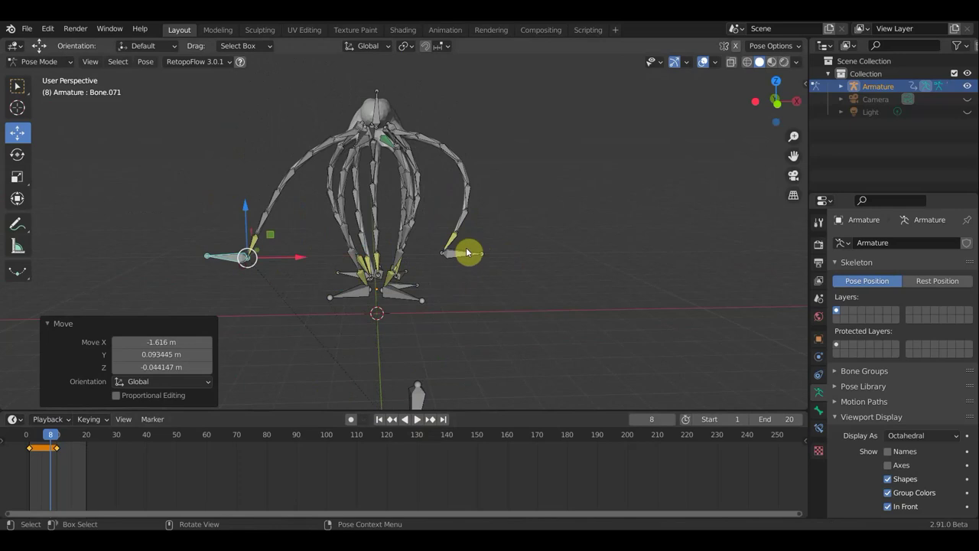
mouse_move(478, 256)
mouse_down()
mouse_move(459, 253)
mouse_move(469, 253)
mouse_up()
key(g)
click(518, 258)
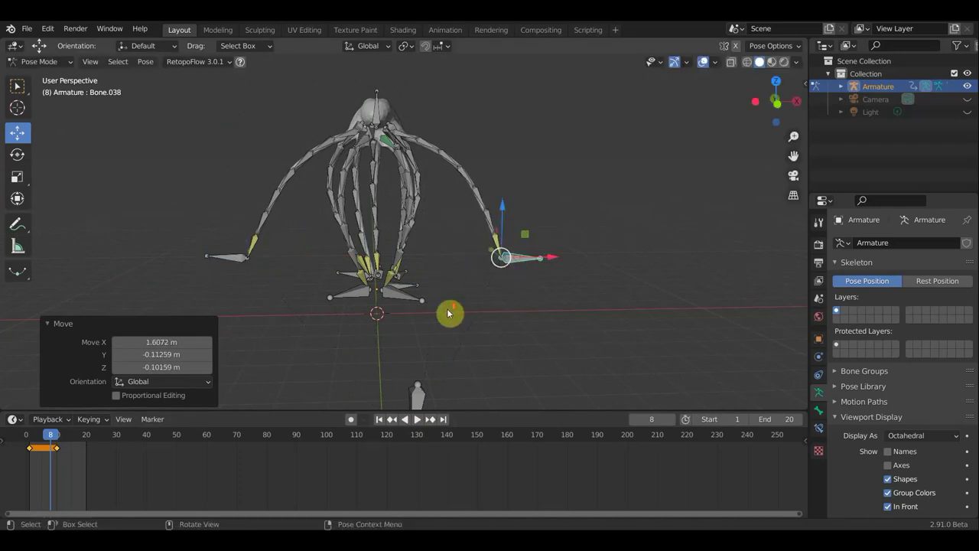
scroll(444, 321, down, 2)
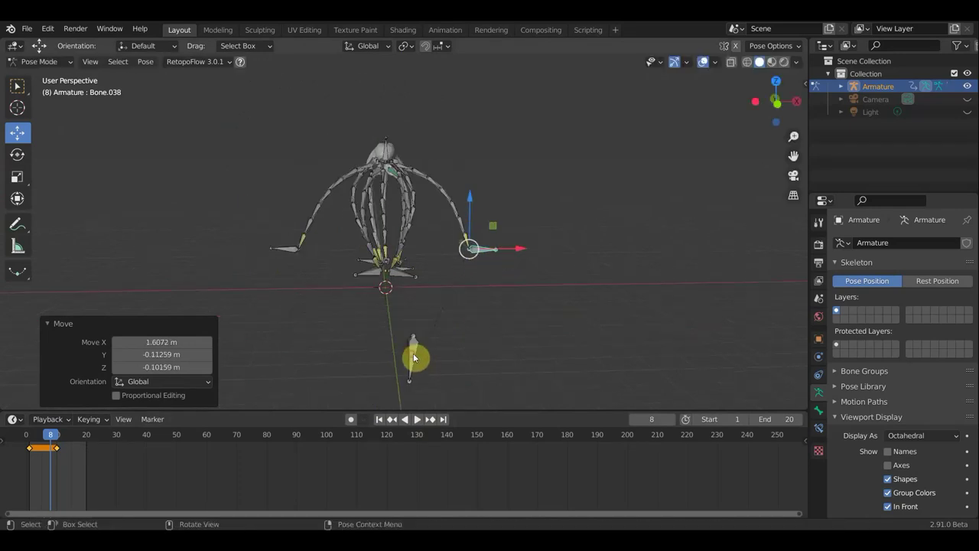
Step: Move the bottom control bone Bone.073 by -0.26932 m X and -0.30273 m Z
click(413, 357)
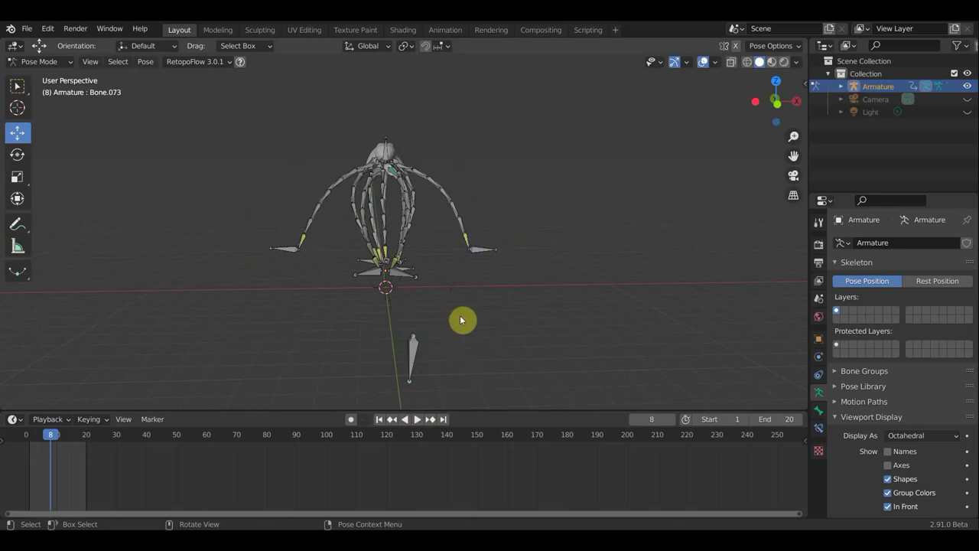
click(446, 356)
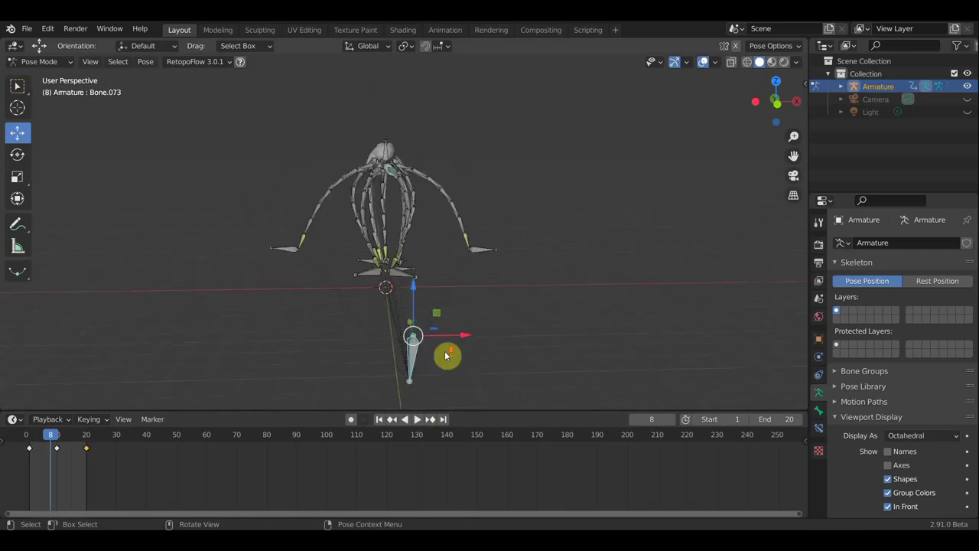
key(g)
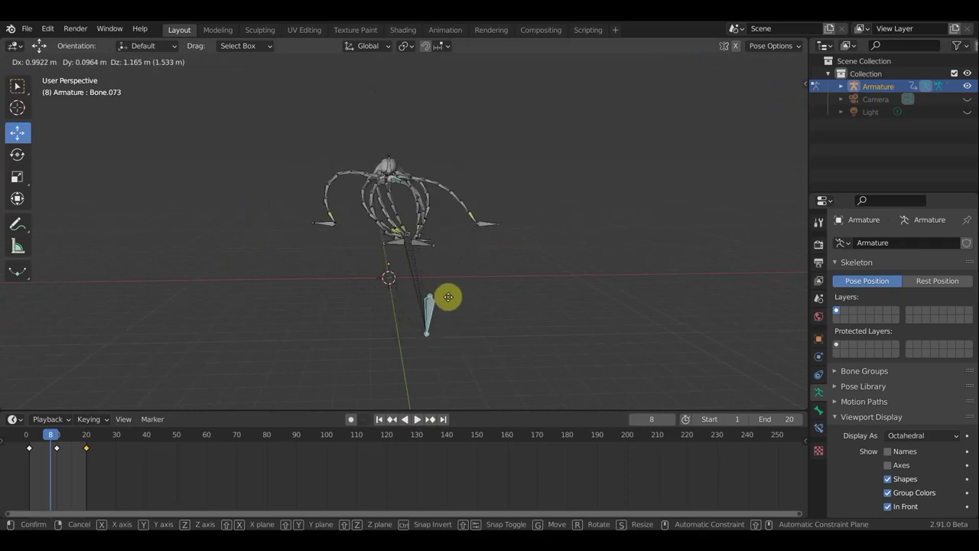
click(443, 337)
scroll(444, 341, up, 4)
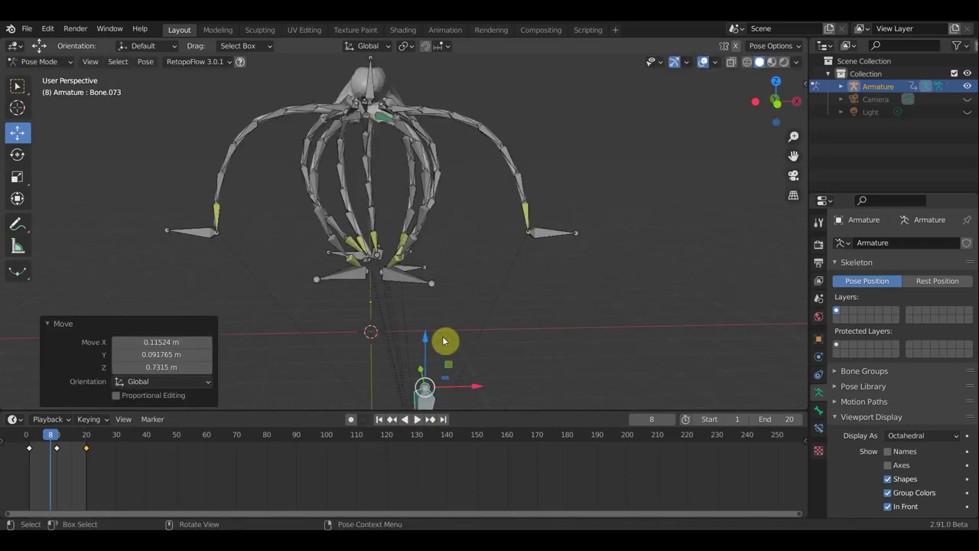
key(g)
click(625, 171)
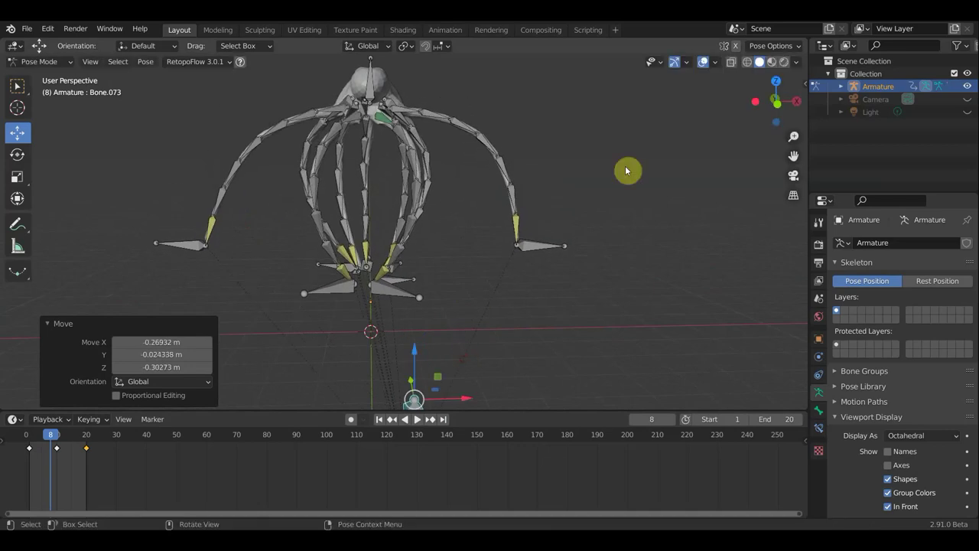
Step: Hide the viewport overlays to view only the mesh, and start another move of the bottom bone
click(702, 61)
scroll(612, 229, down, 3)
key(g)
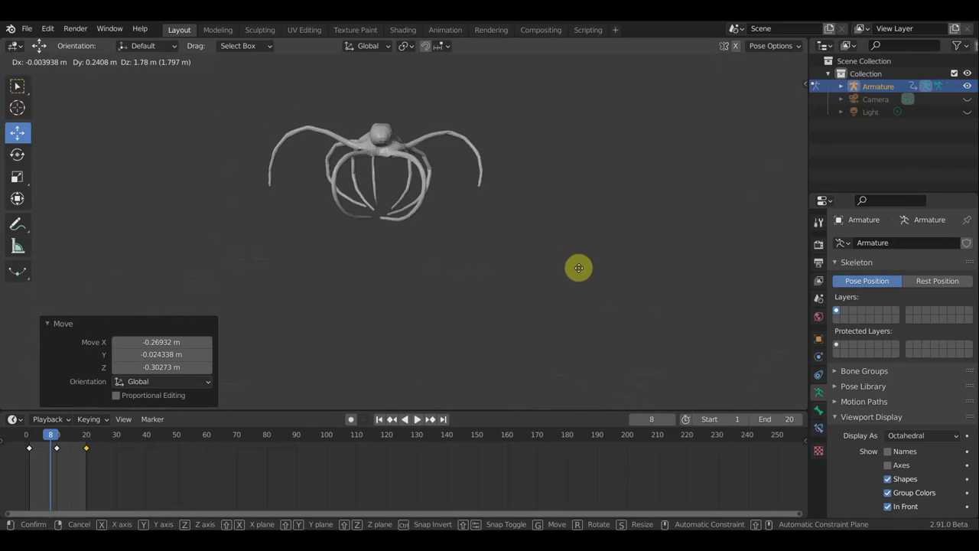
Step: Place Bone.073 at 0.22418 m X, -0.01379 m Y, view the mesh frontally, then re-show bones
click(473, 239)
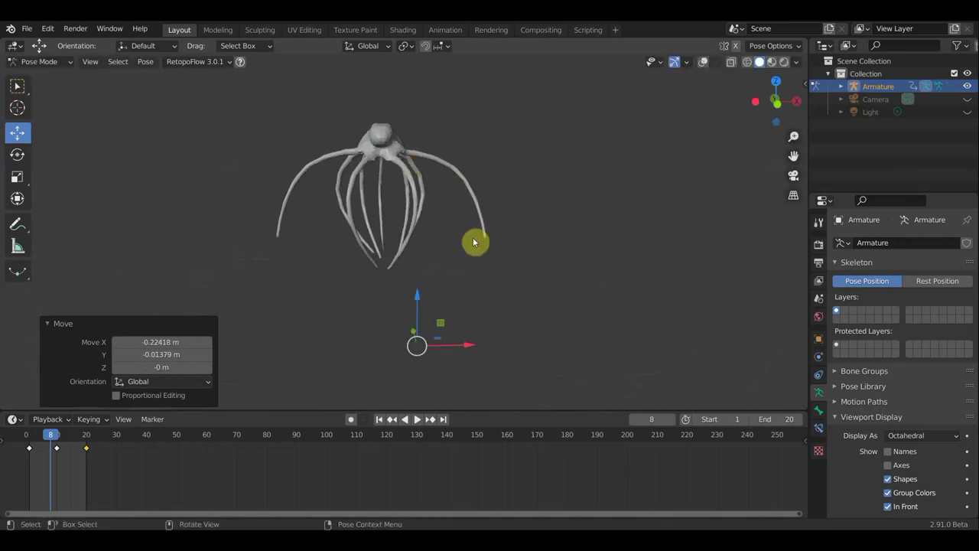
mouse_move(339, 247)
middle_down()
mouse_move(504, 235)
mouse_move(510, 219)
middle_up()
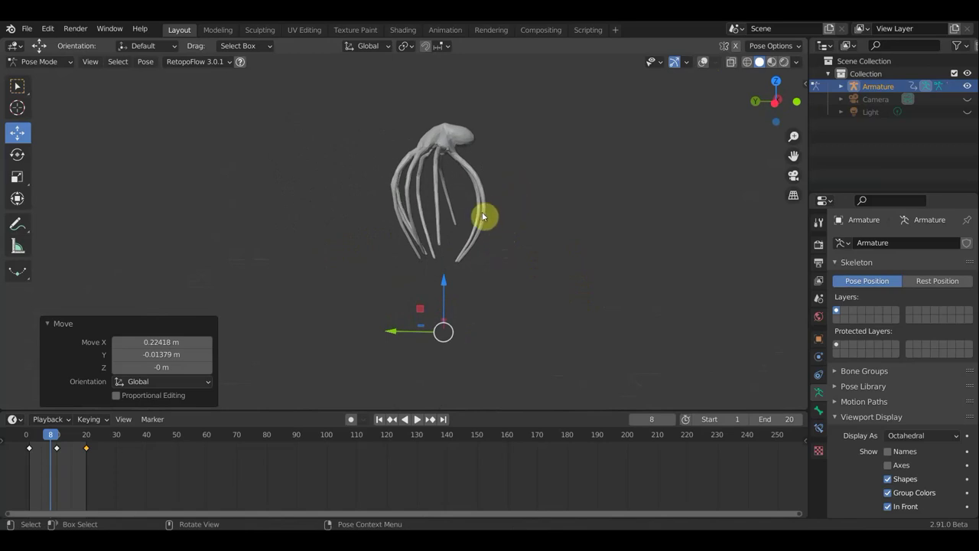
middle_drag(478, 219, 305, 189)
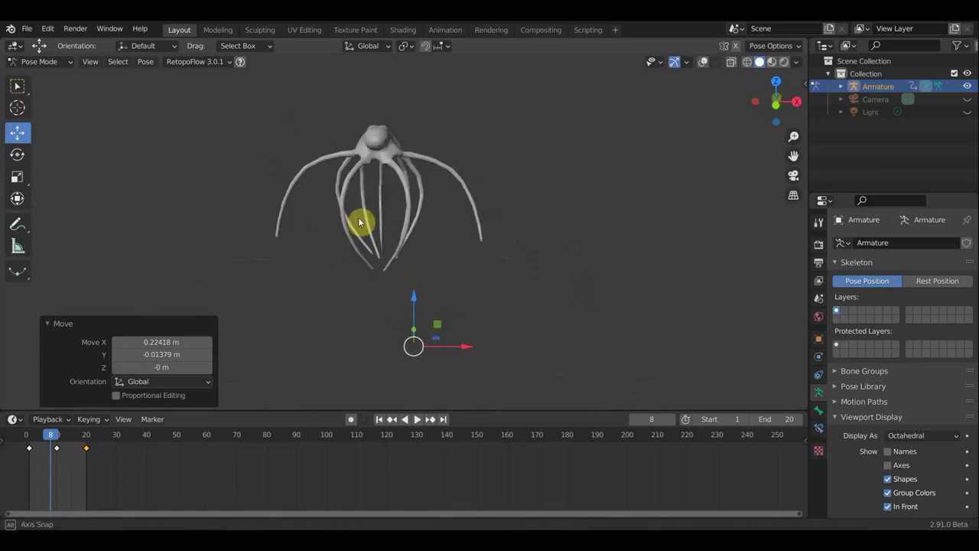
click(700, 64)
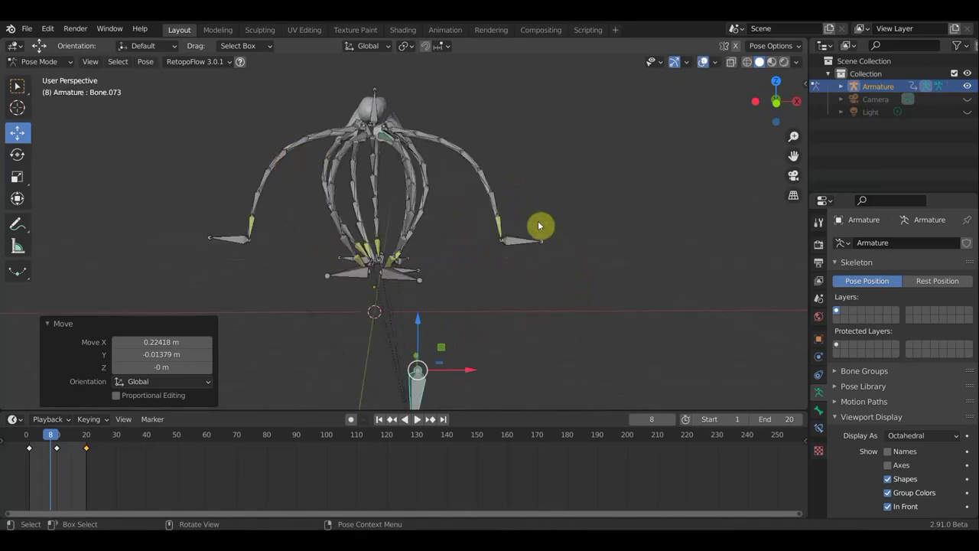
key(ctrl+z)
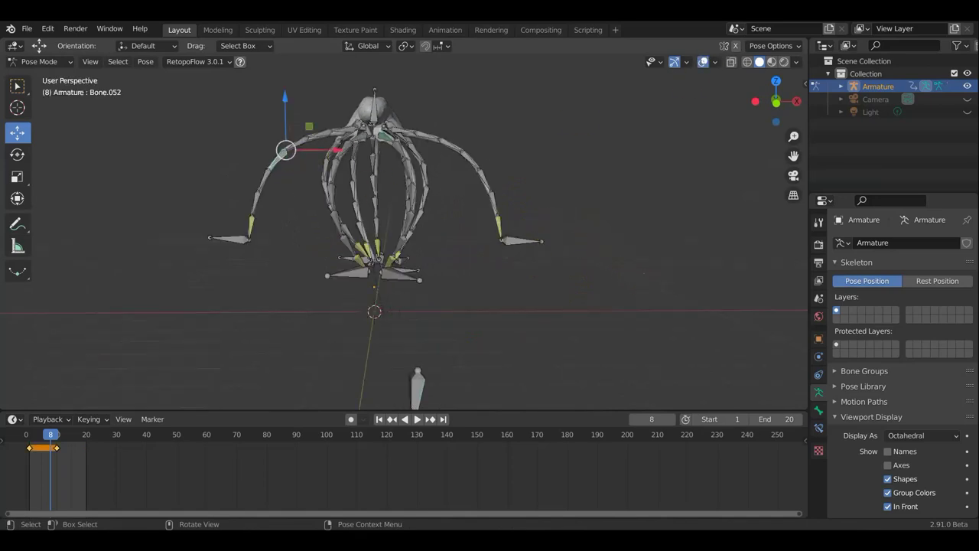
Step: Rotate the upper-left and upper-right tentacle bones to bend the tentacles
key(r)
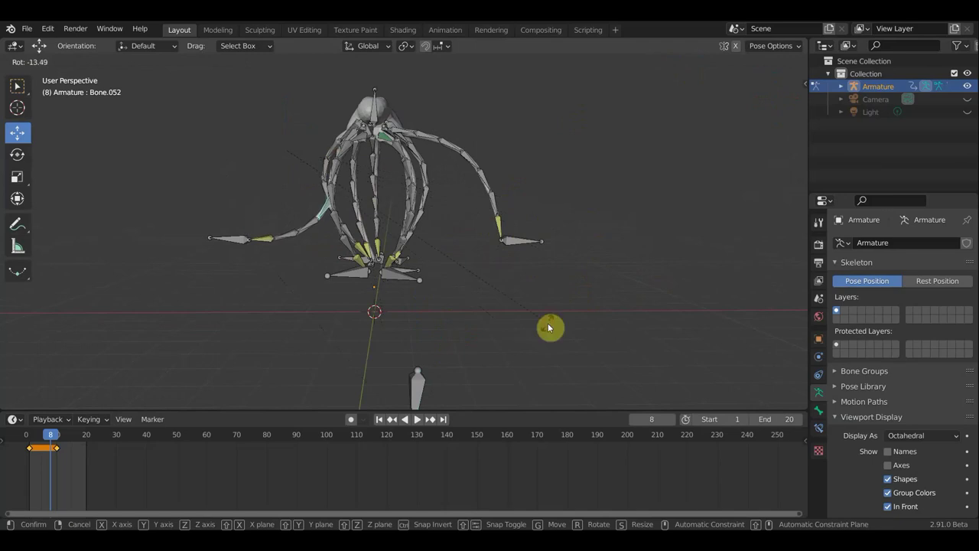
click(548, 327)
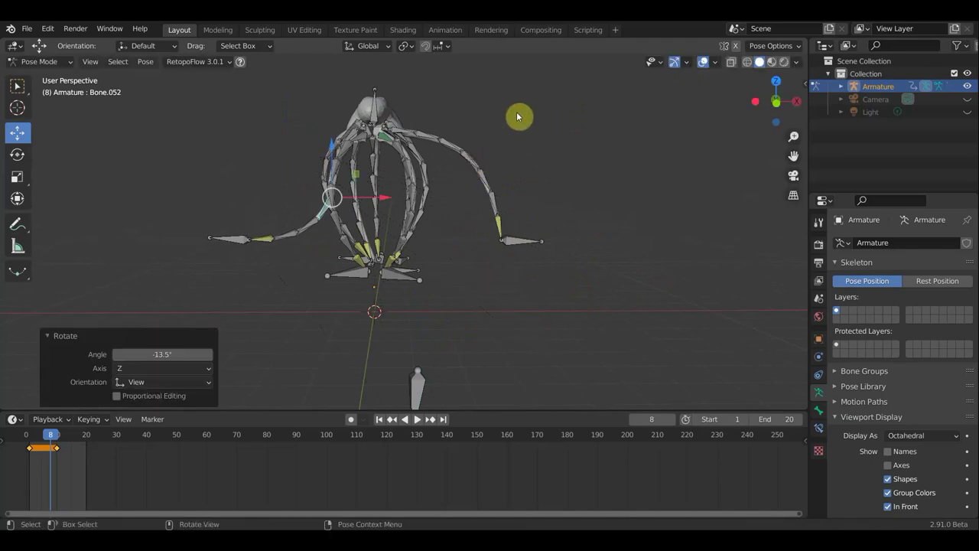
click(505, 158)
key(r)
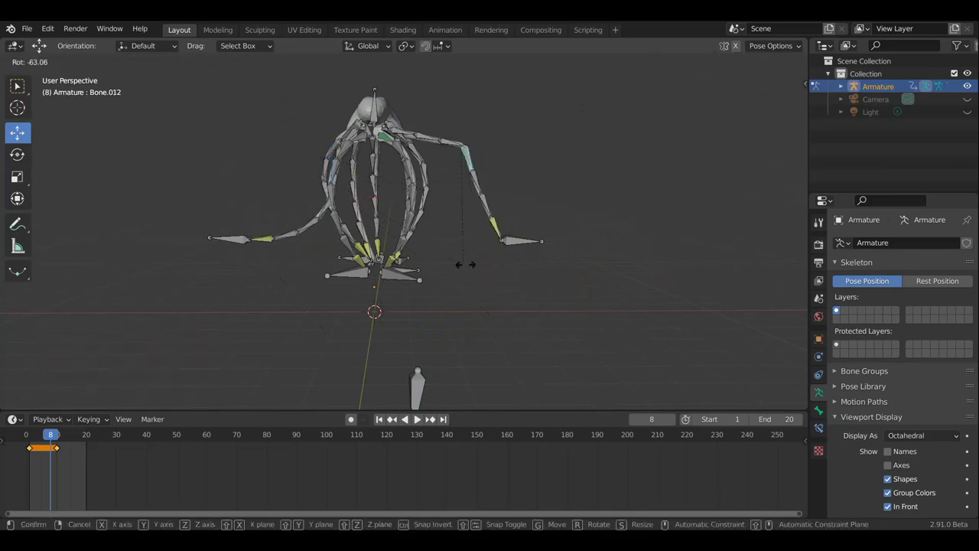
click(539, 142)
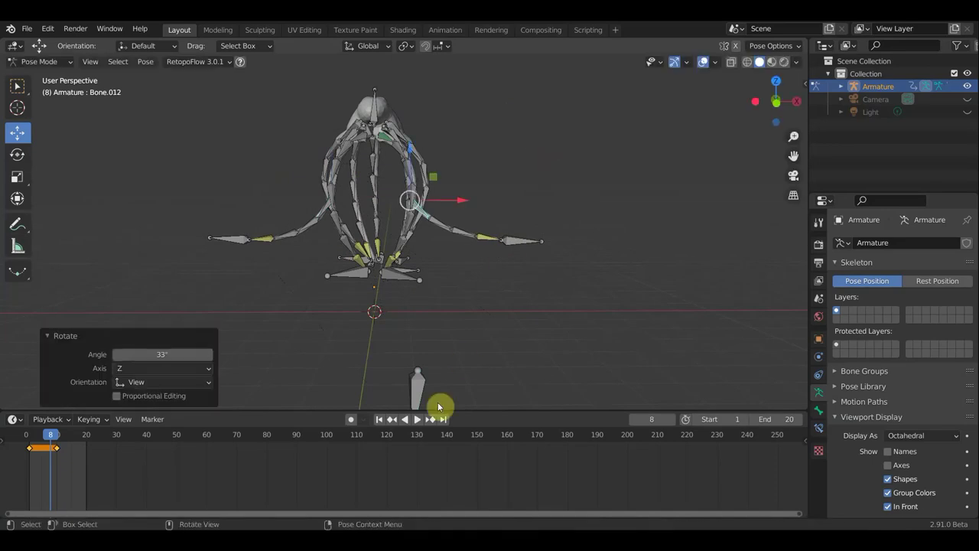
Step: Move the bottom bone, raise Bone.038 by 0.34777 X, 0.023234 Y, 0.32431 Z, and play the animation
middle_drag(436, 406, 416, 383)
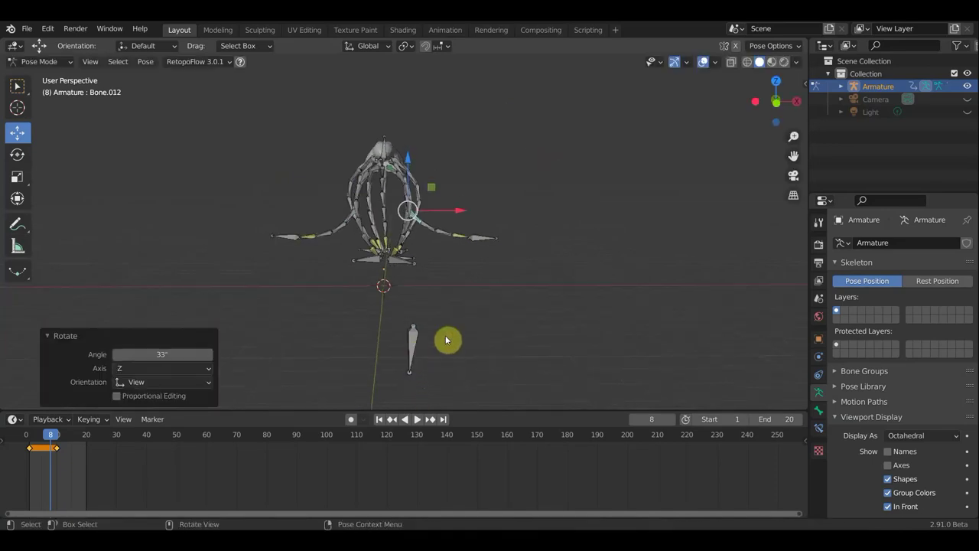
mouse_move(412, 340)
mouse_down()
mouse_move(406, 273)
mouse_move(402, 322)
mouse_up()
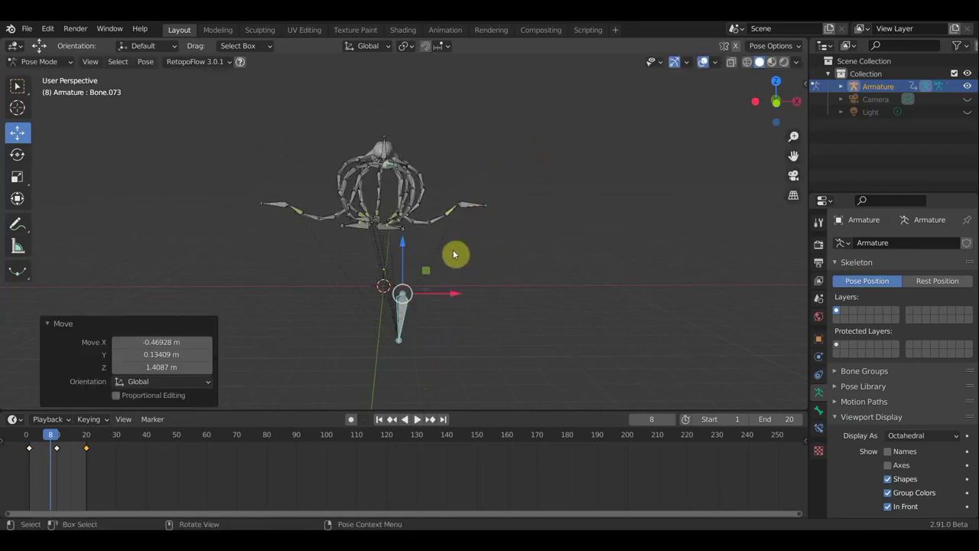
drag(477, 212, 491, 162)
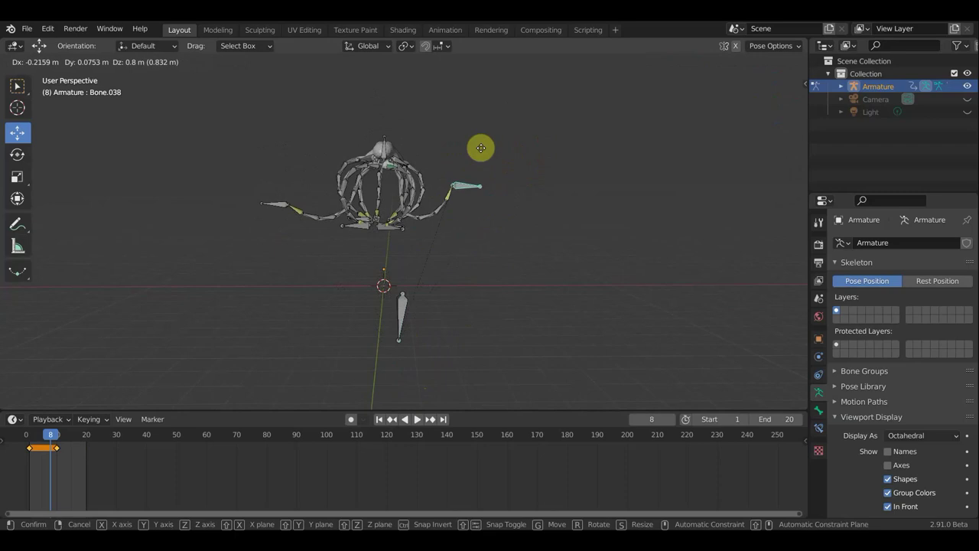
drag(475, 203, 465, 220)
mouse_move(465, 219)
middle_down()
mouse_move(398, 249)
mouse_move(359, 252)
mouse_move(544, 254)
middle_up()
scroll(557, 308, down, 1)
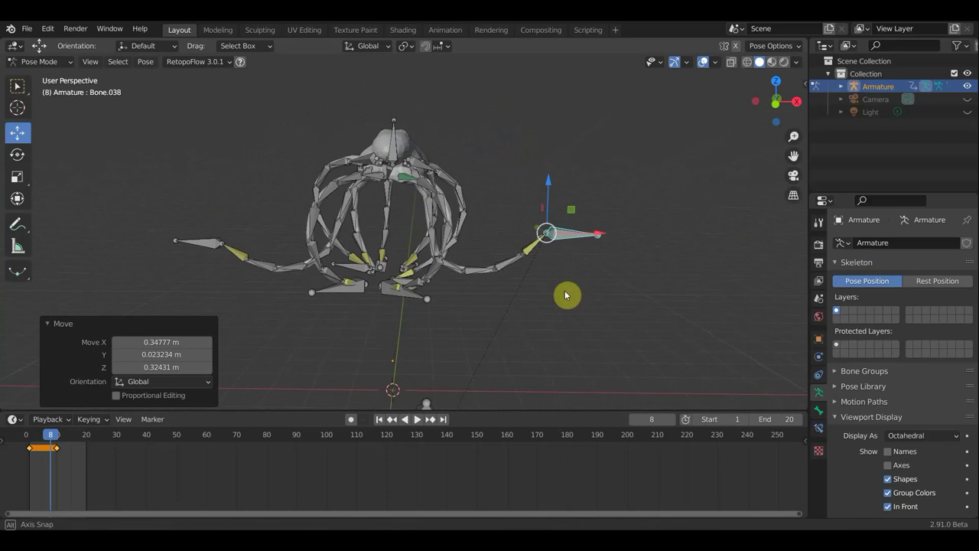
scroll(570, 290, down, 2)
mouse_move(526, 289)
middle_down()
mouse_move(334, 299)
mouse_move(451, 303)
mouse_move(583, 286)
mouse_move(642, 293)
middle_up()
scroll(548, 291, up, 2)
middle_drag(548, 291, 440, 300)
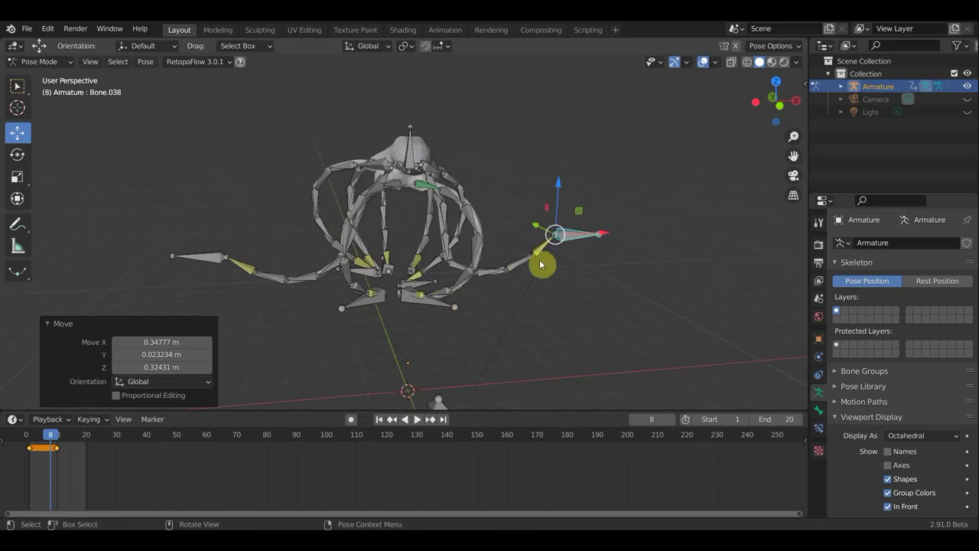
mouse_move(510, 278)
middle_down()
mouse_move(356, 273)
mouse_move(565, 272)
middle_up()
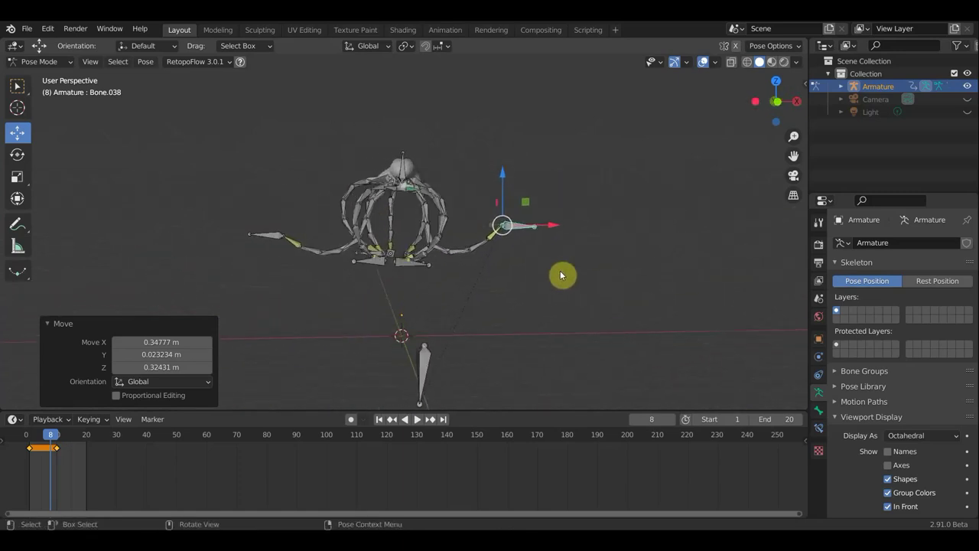
middle_drag(602, 343, 564, 339)
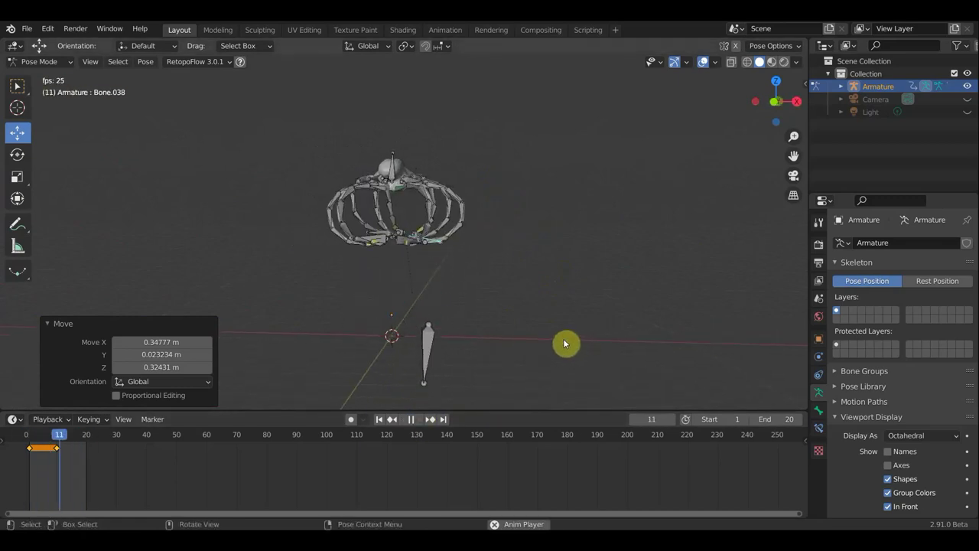